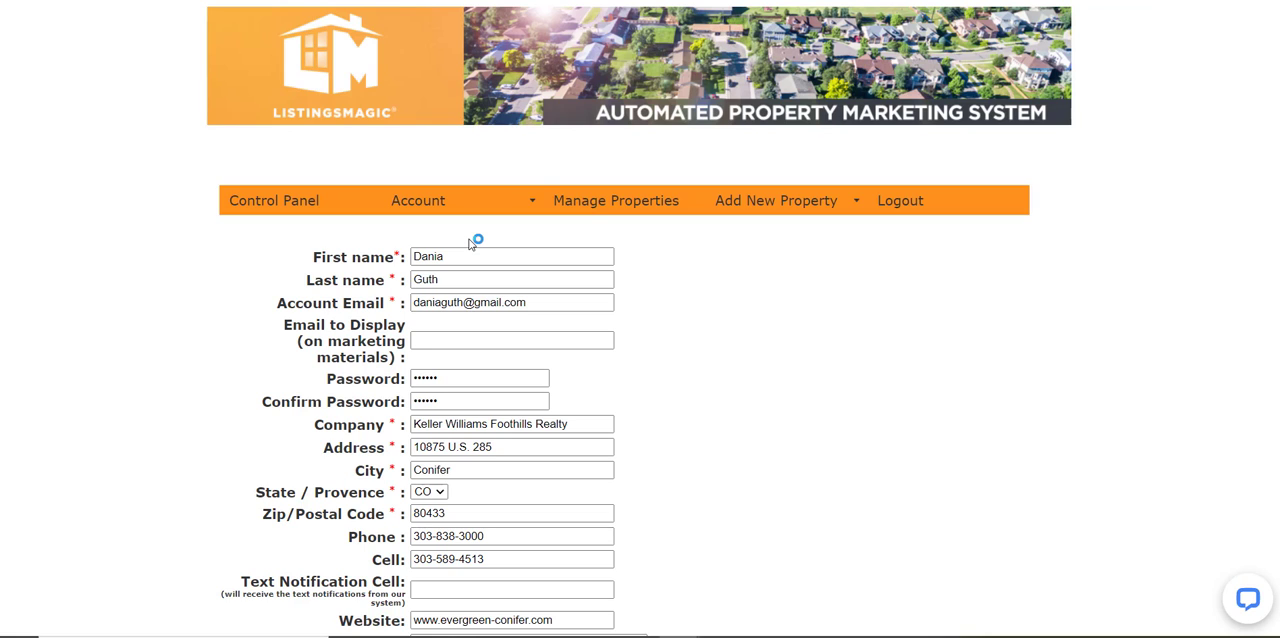
# Open the Zapier Integration page from the account information form and read its lead-sending instructions
pyautogui.moveTo(415, 205)
pyautogui.scroll(-5, 746, 360)
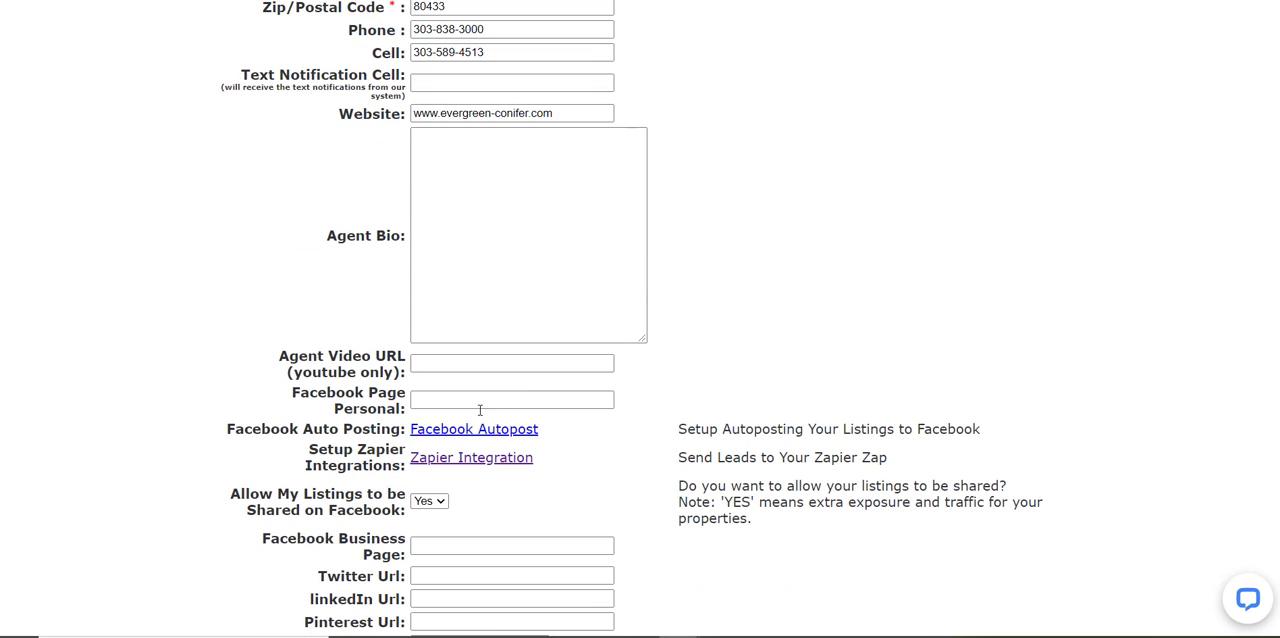
pyautogui.click(434, 466)
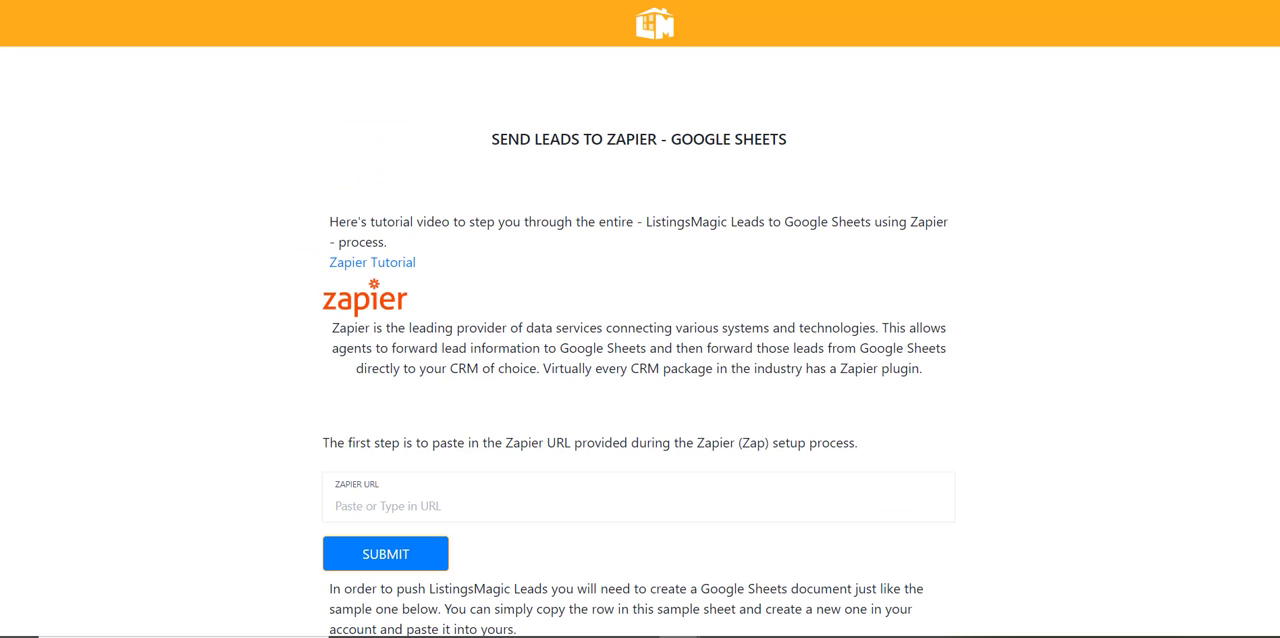
pyautogui.rightClick(160, 122)
pyautogui.click(187, 172)
pyautogui.scroll(-1, 586, 272)
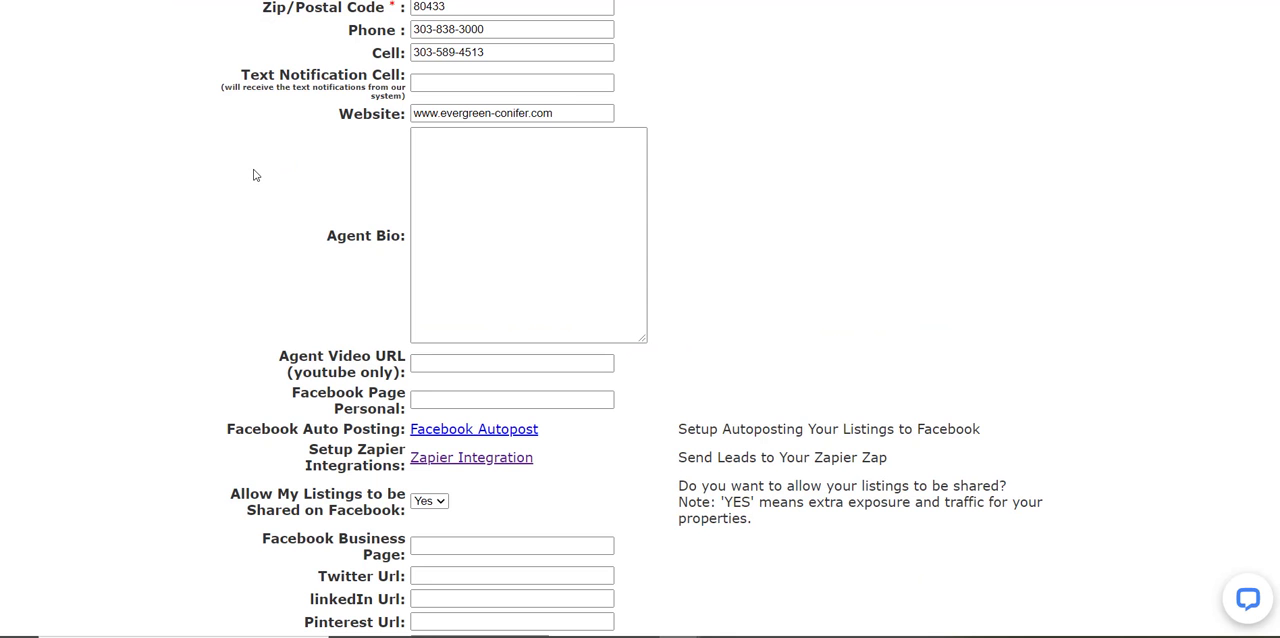
# Return to the account information page and open Zapier Integration through the Account options
pyautogui.scroll(5, 251, 172)
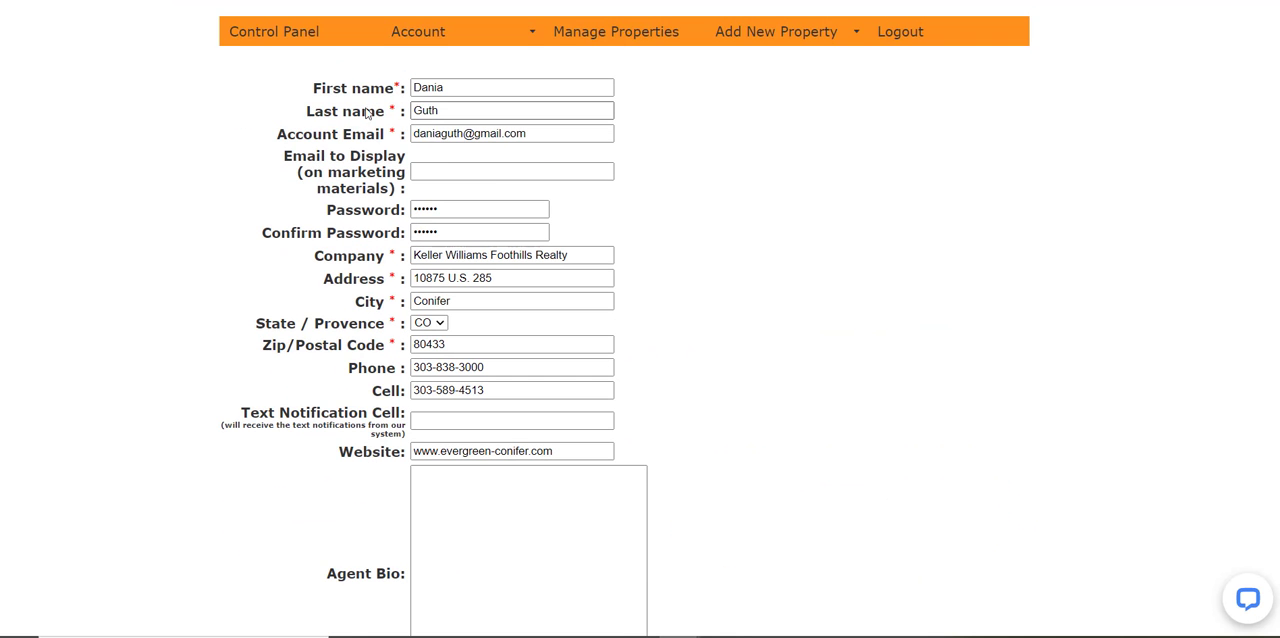
pyautogui.moveTo(446, 31)
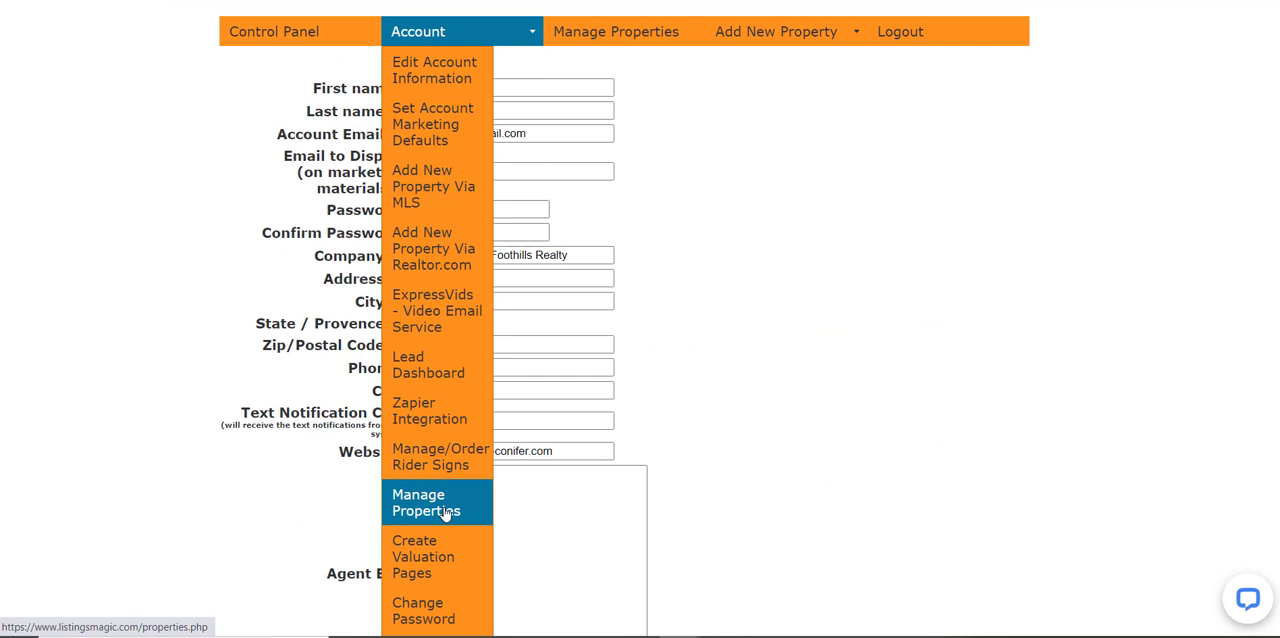
pyautogui.click(446, 407)
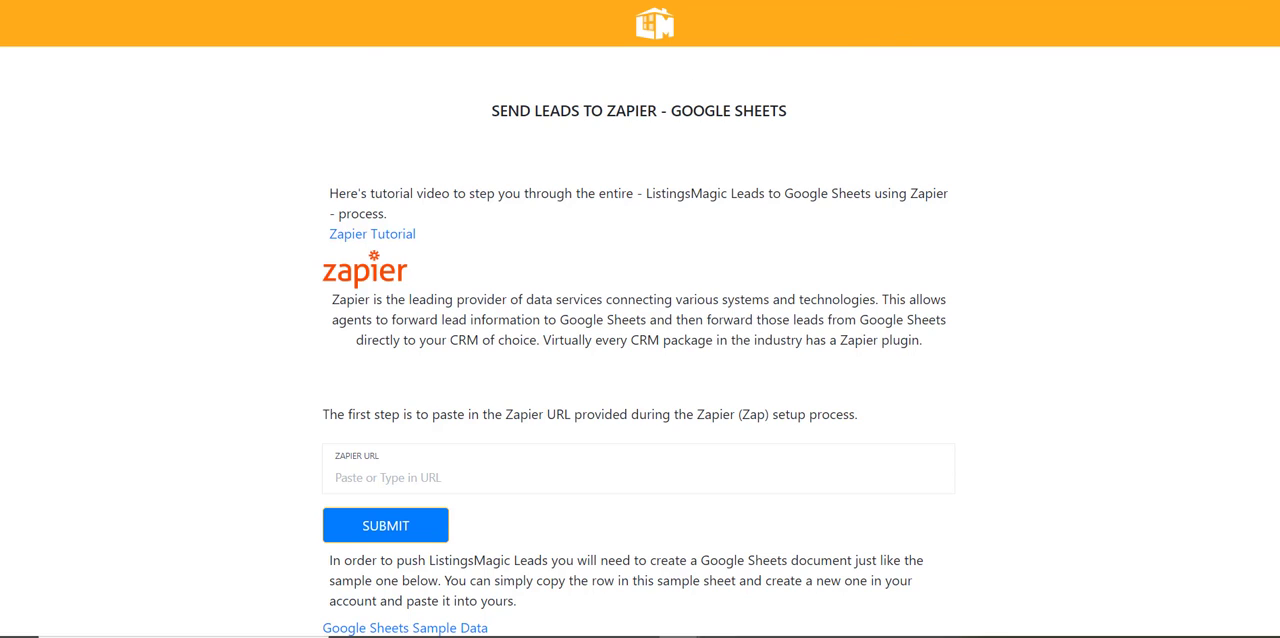
# Switch to the ListingsMagic Lead Template spreadsheet and review its lead rows down to the last entry
pyautogui.click(880, 1)
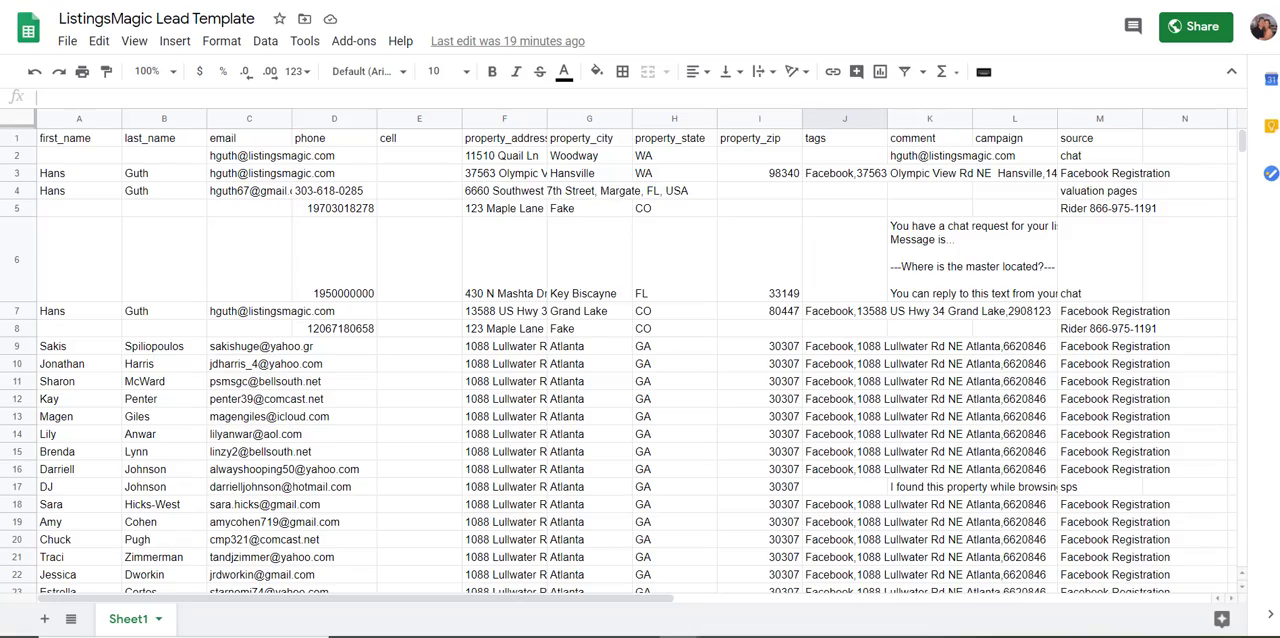
pyautogui.scroll(-8, 506, 331)
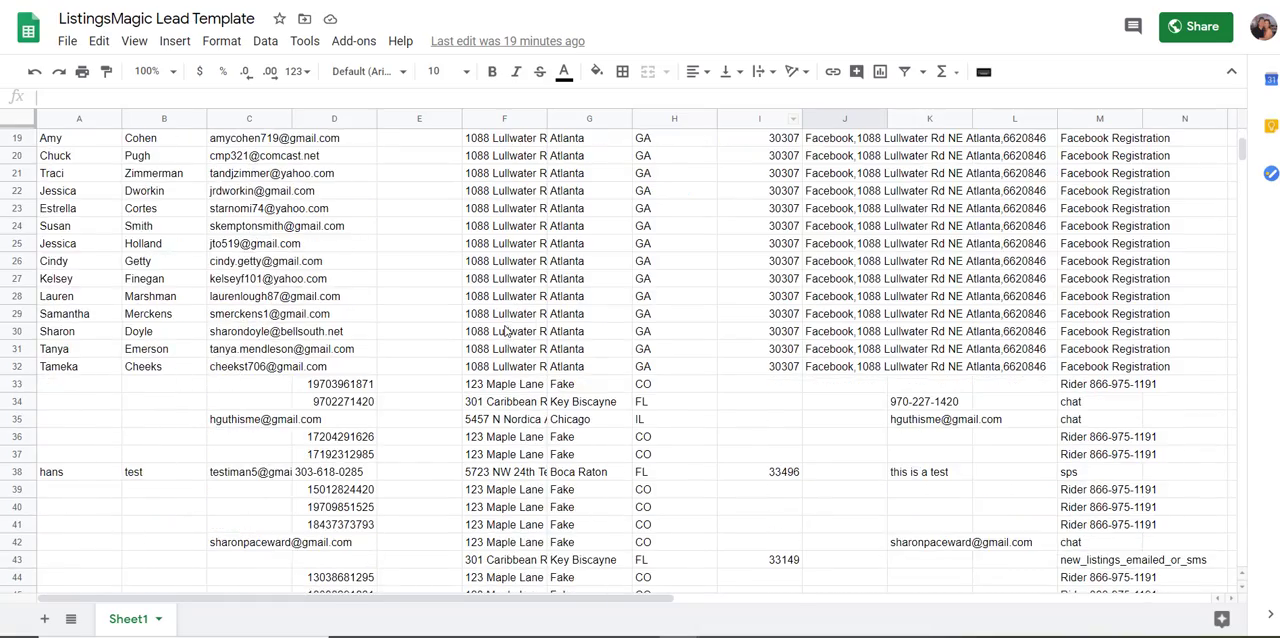
pyautogui.scroll(-12, 506, 331)
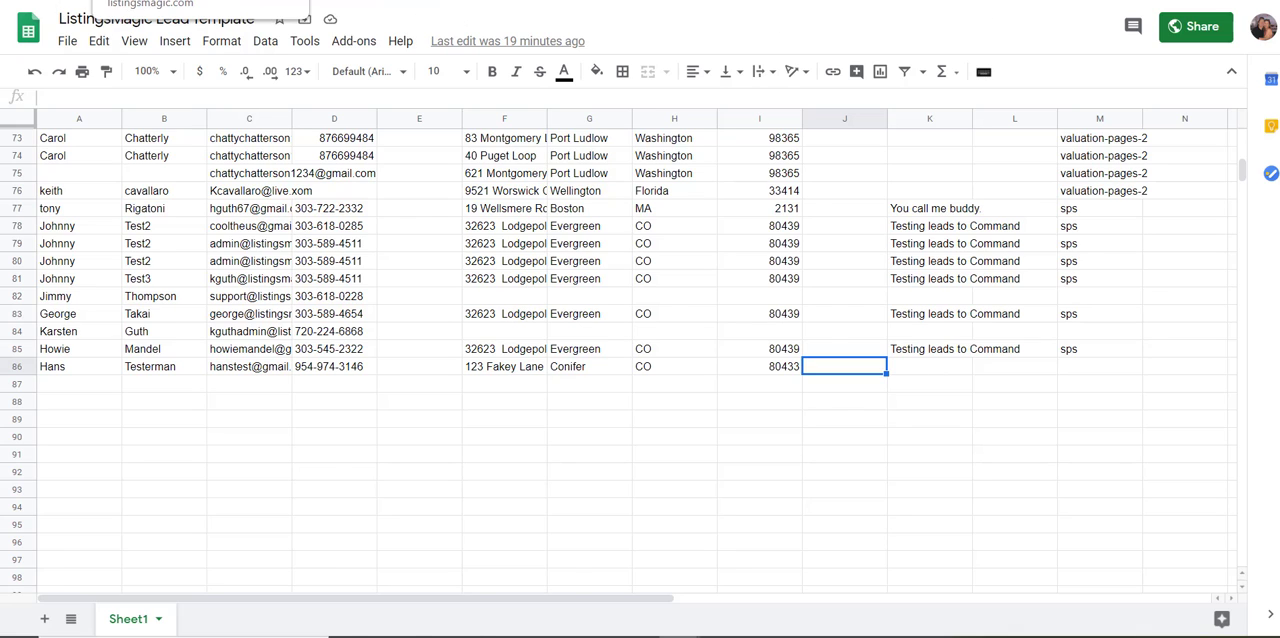
# Go back to the Zapier setup page and inspect the column headings of the blank ListingsMagic Google Sheets Template
pyautogui.click(130, 1)
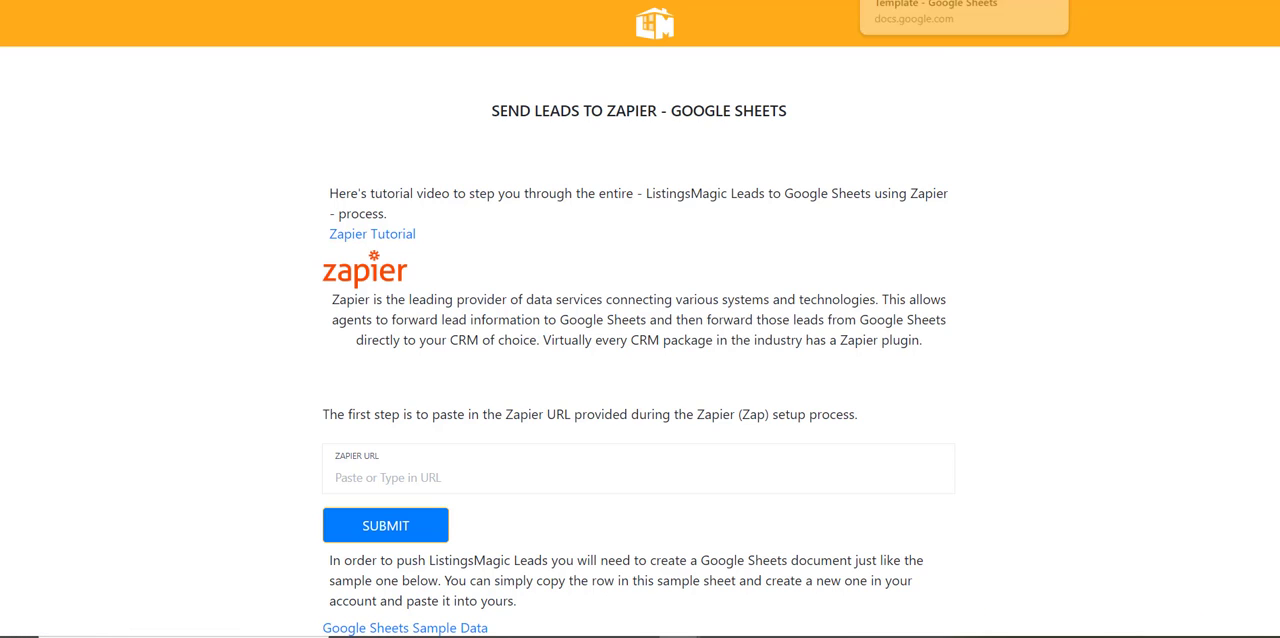
pyautogui.click(890, 1)
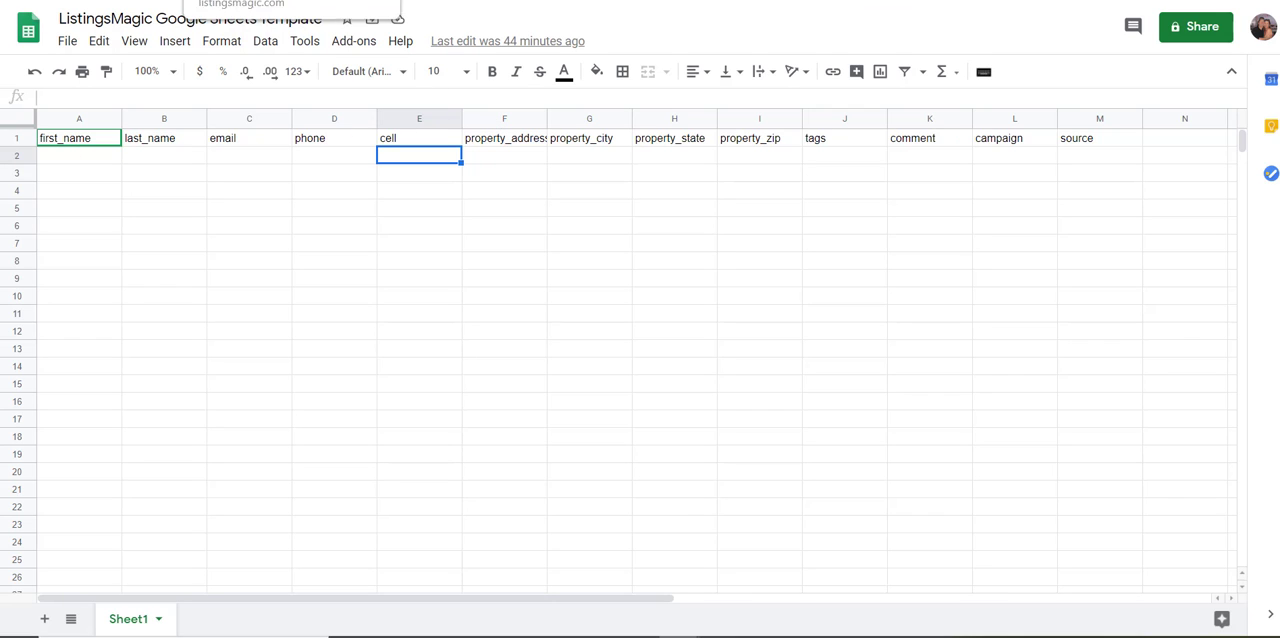
pyautogui.click(130, 0)
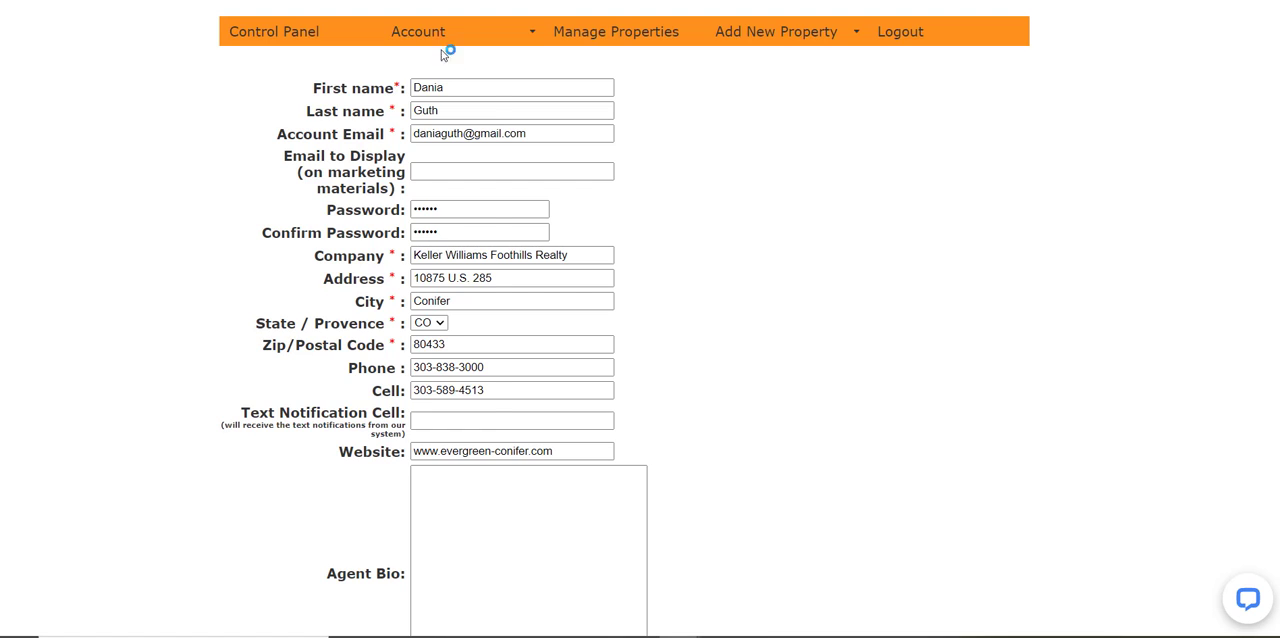
# Look through the ListingsMagic Account options, including Lead Dashboard, and return to the Zapier setup page
pyautogui.moveTo(454, 29)
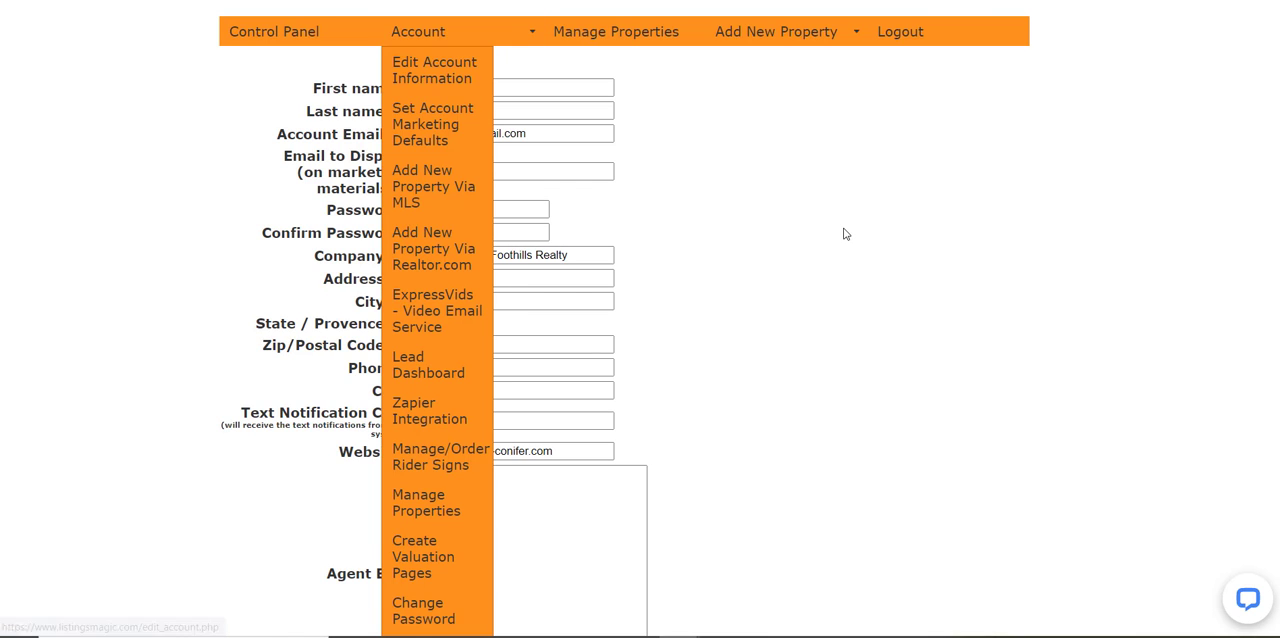
pyautogui.moveTo(407, 43)
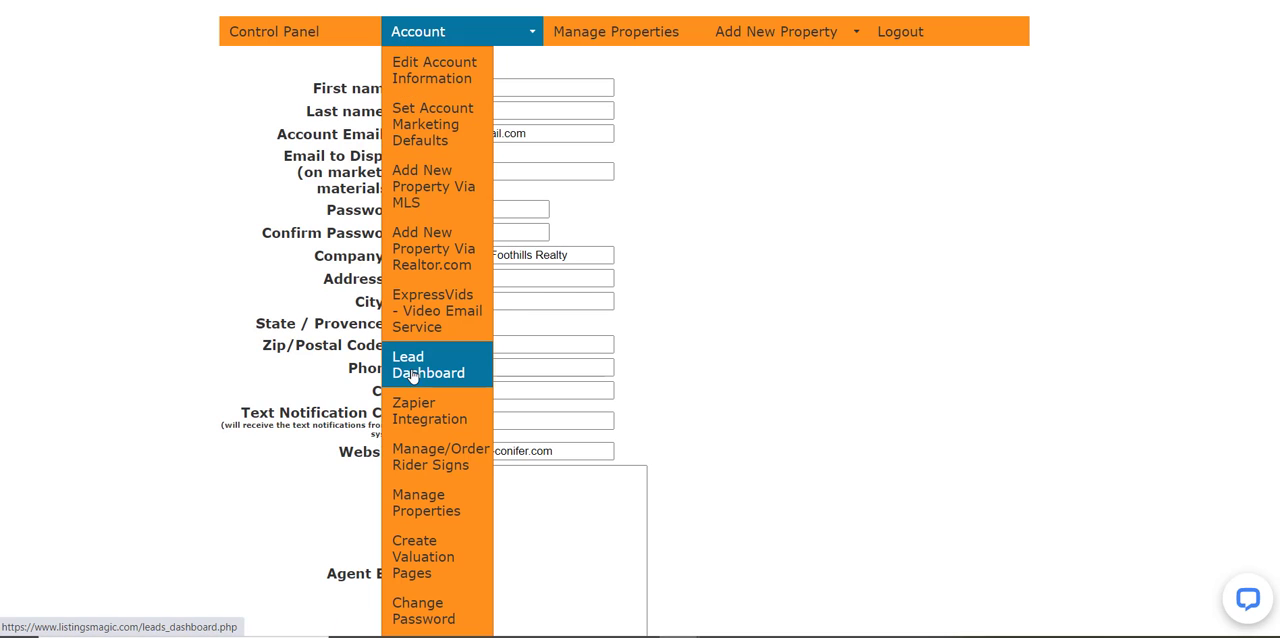
pyautogui.click(118, 0)
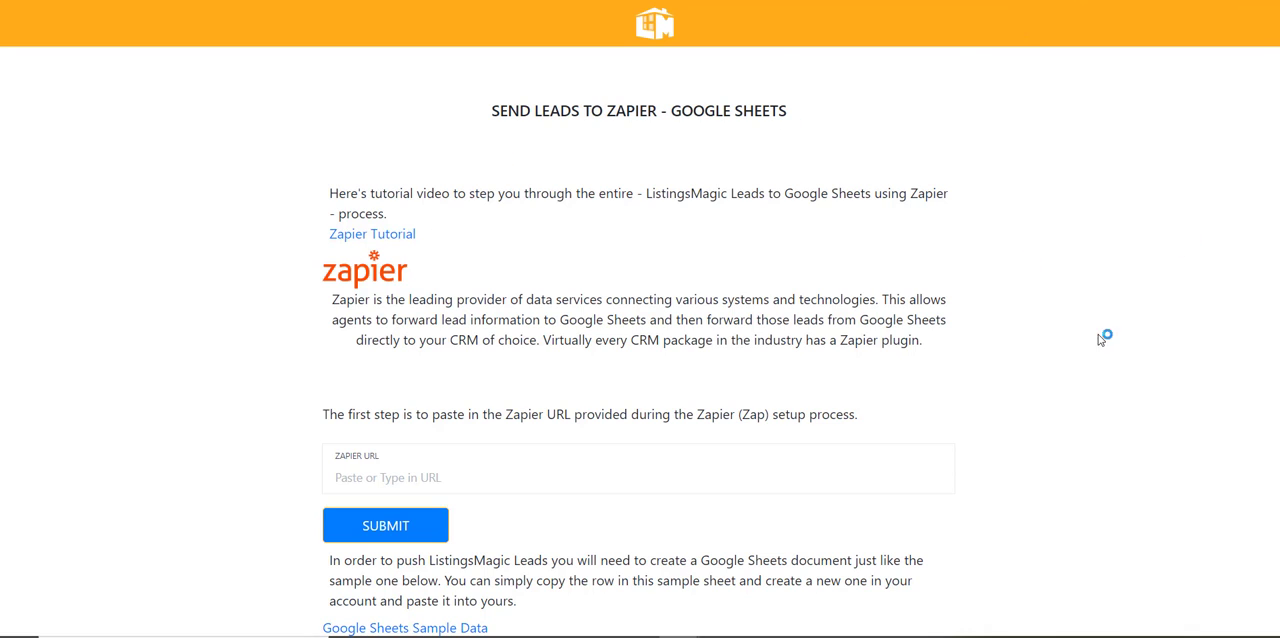
# Switch to the ListingsMagic Lead Template spreadsheet and select its header row to examine the column names
pyautogui.click(900, 1)
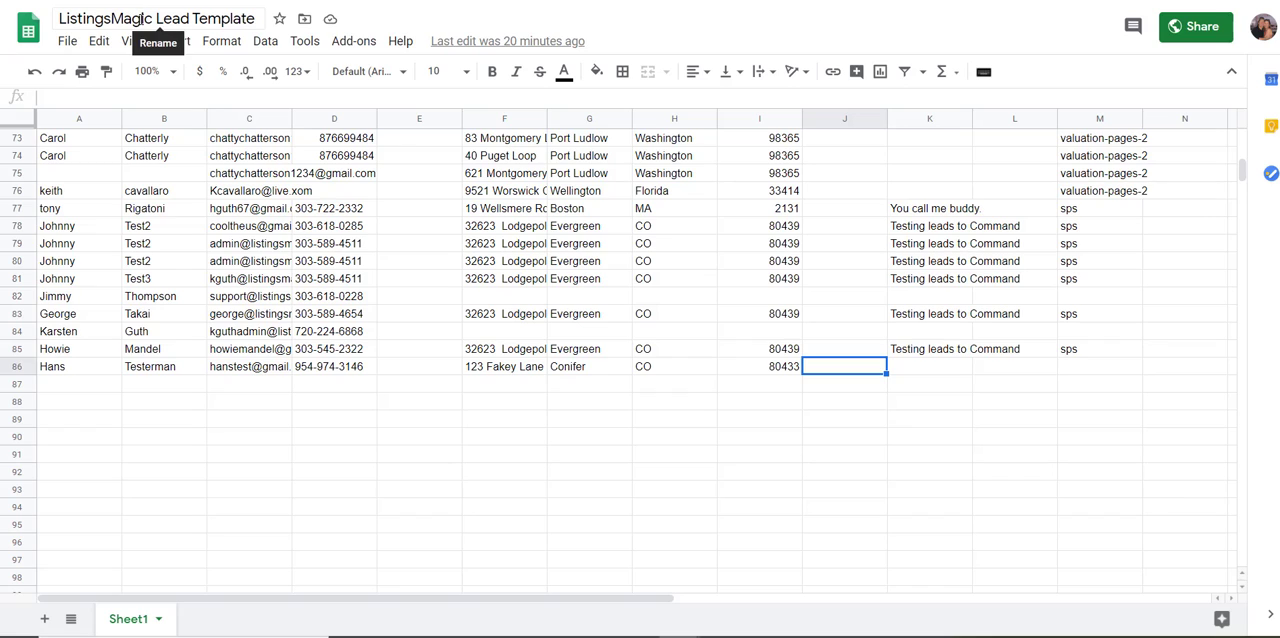
pyautogui.click(58, 386)
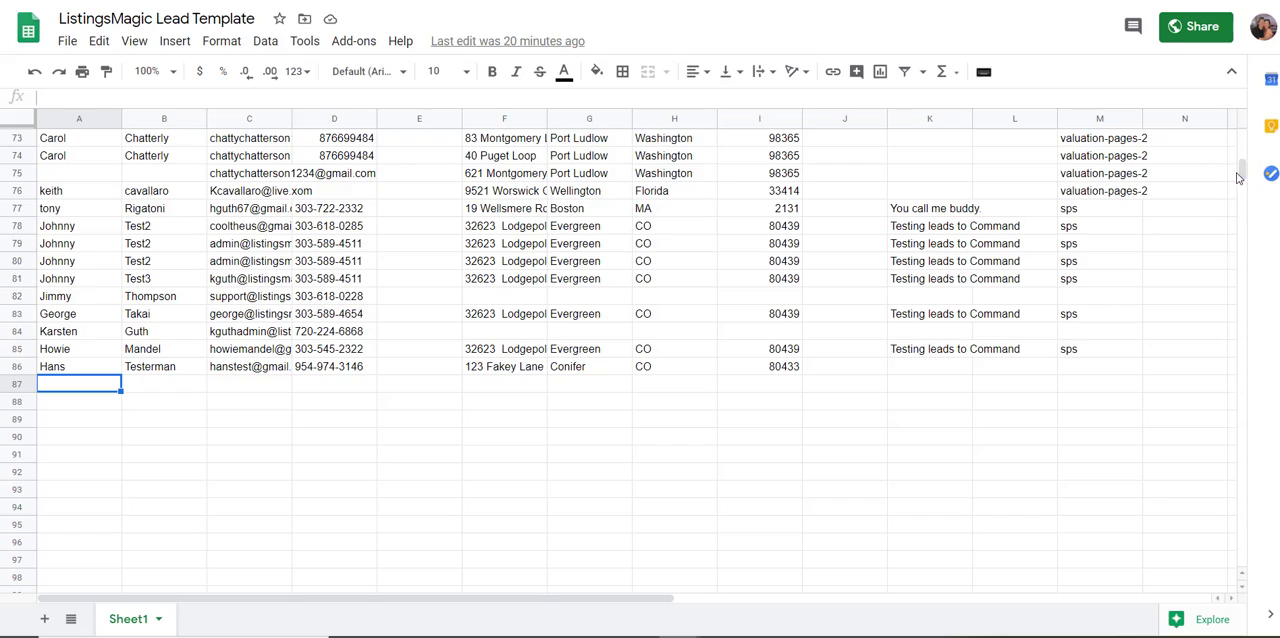
pyautogui.moveTo(1237, 177); pyautogui.dragTo(1240, 138)
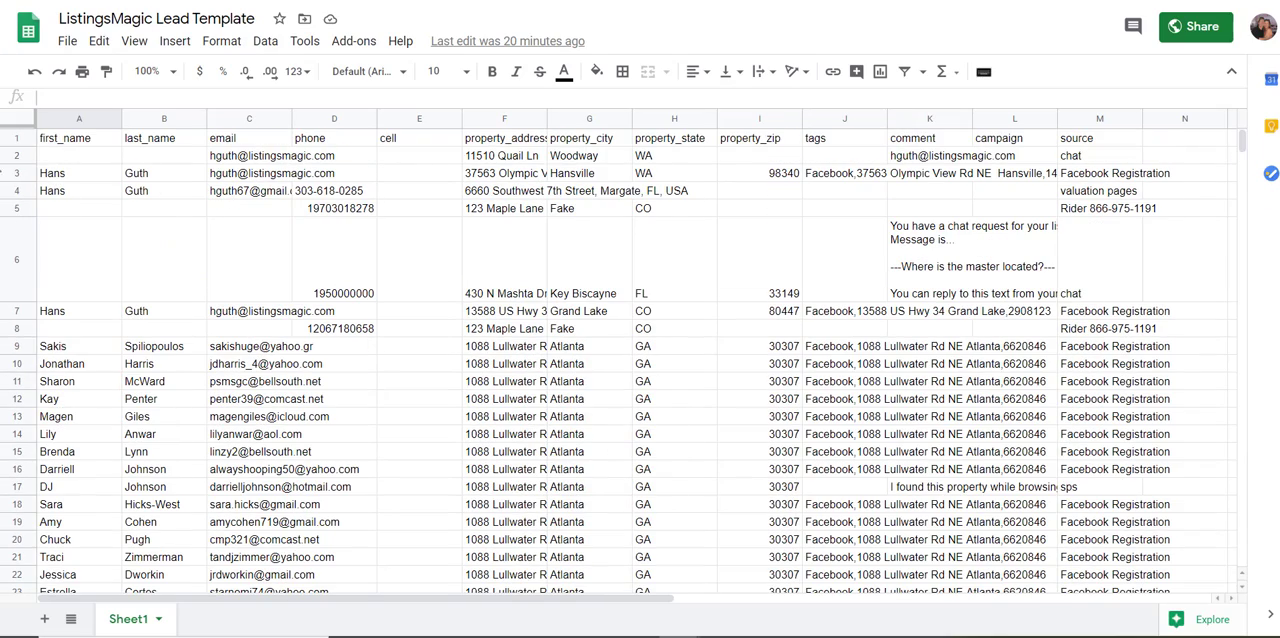
pyautogui.click(20, 140)
# Start a test lead in the first empty row, row 87, by entering the lead's first and last name
pyautogui.scroll(-2, 828, 366)
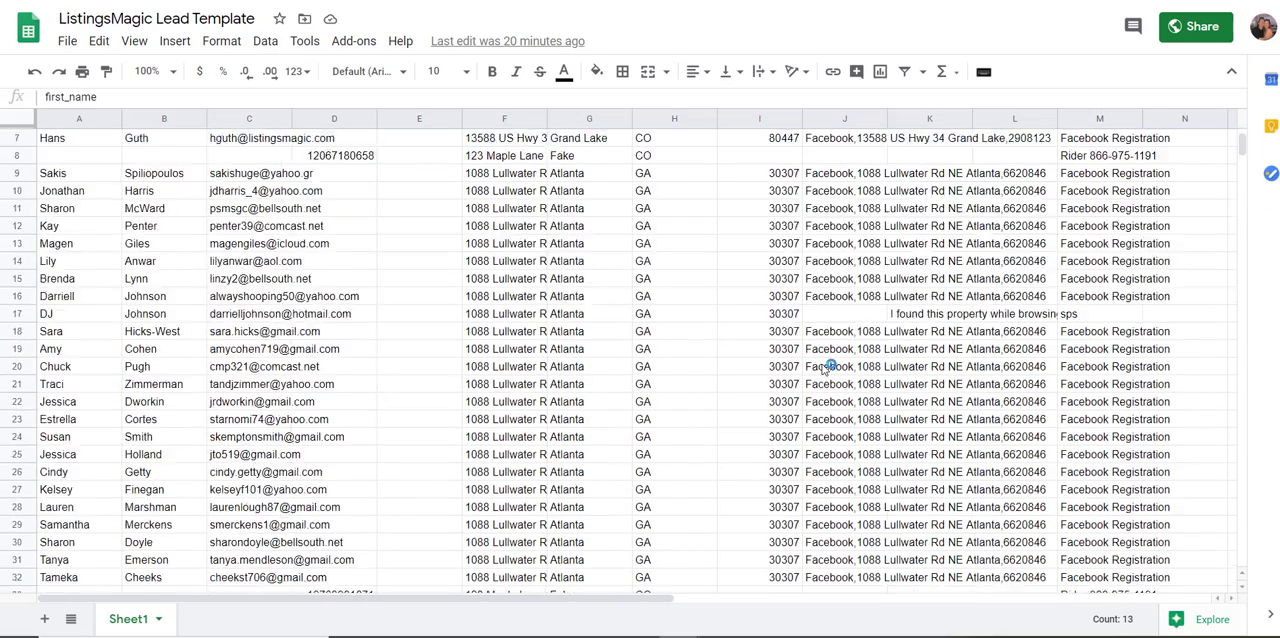
pyautogui.scroll(-15, 828, 366)
pyautogui.scroll(3, 403, 380)
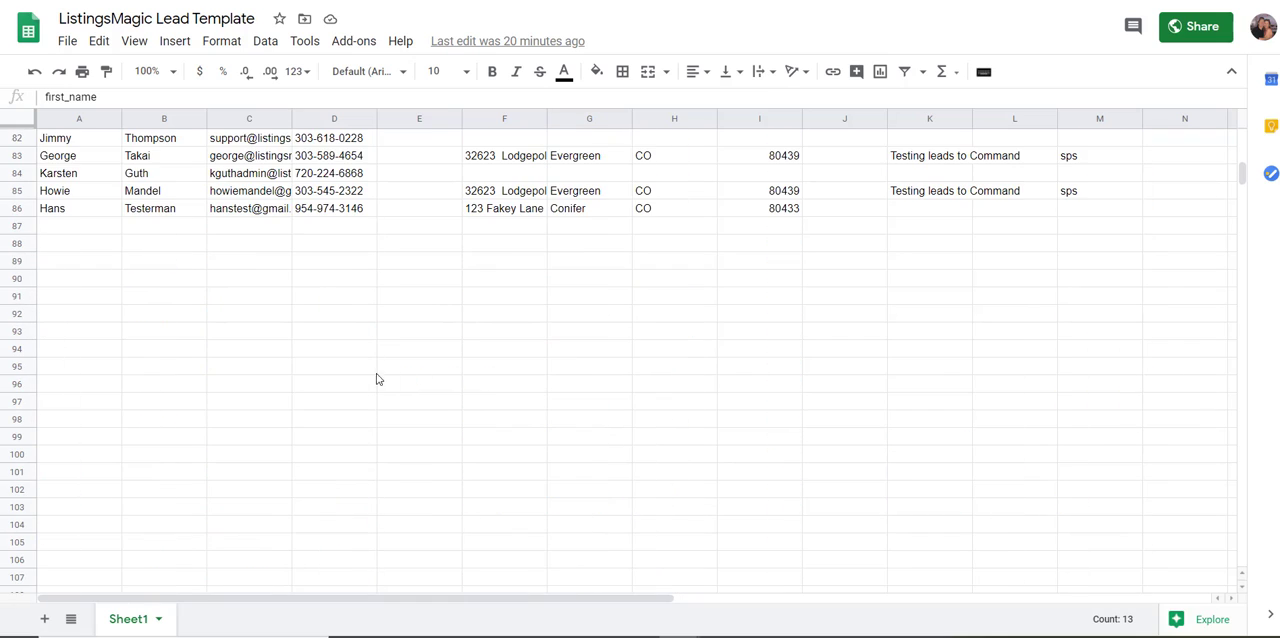
pyautogui.click(70, 228)
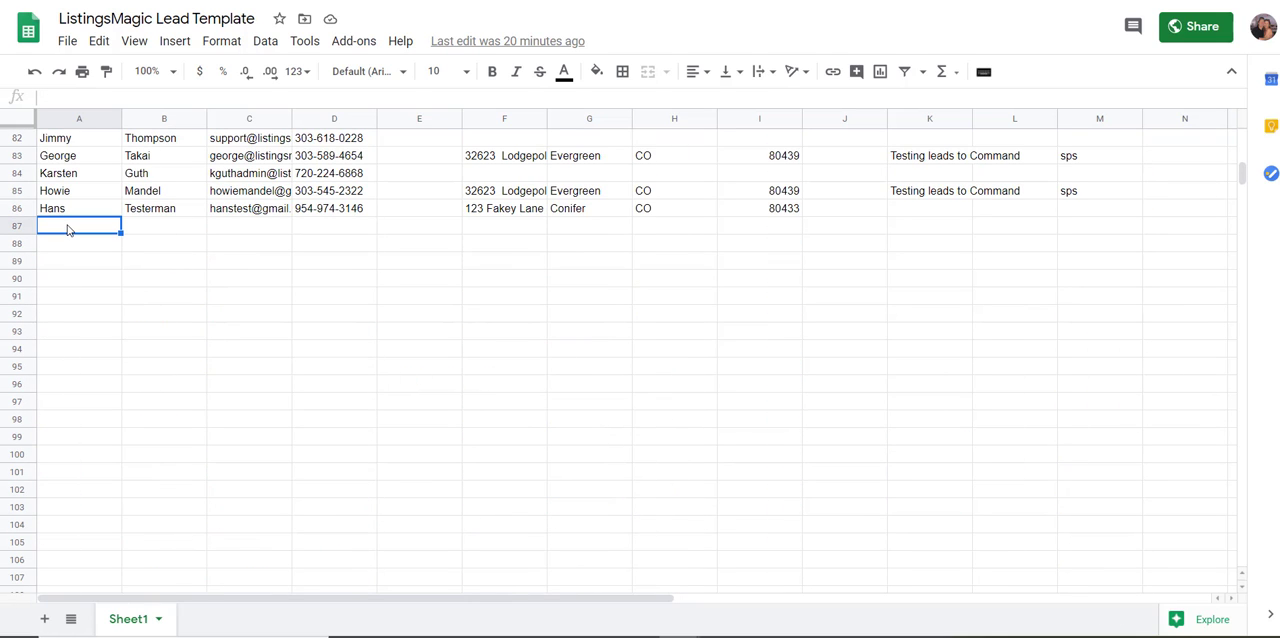
pyautogui.write('Joe')
pyautogui.press('Tab')
pyautogui.write('Testguy')
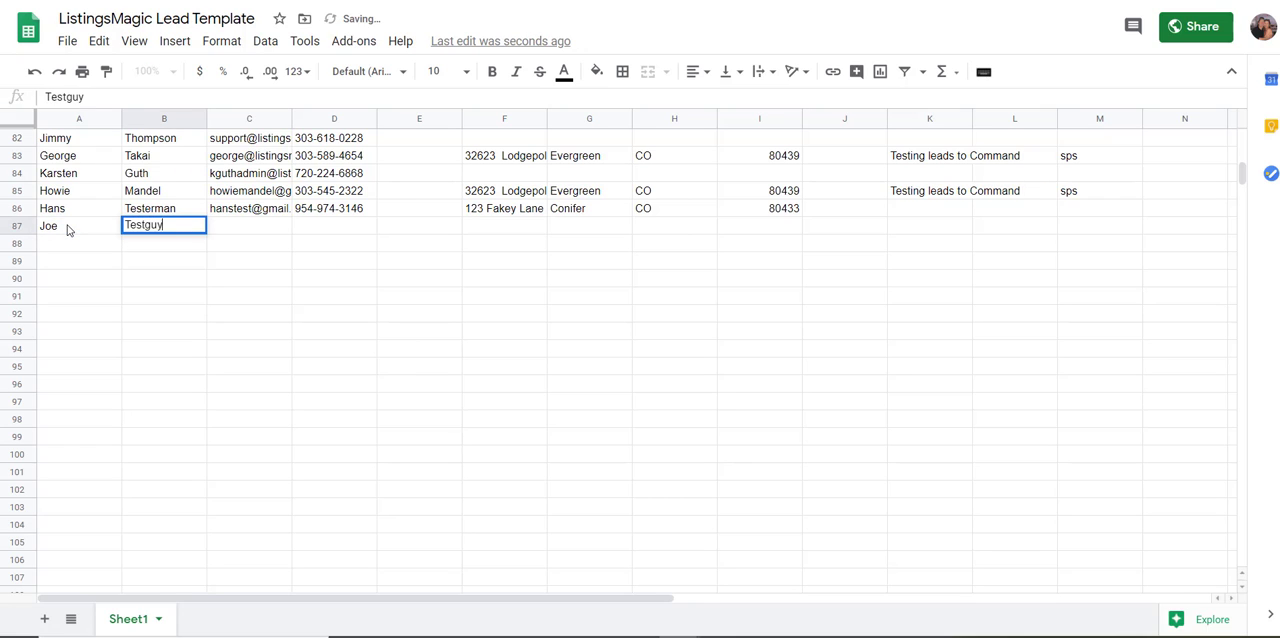
pyautogui.press('Tab')
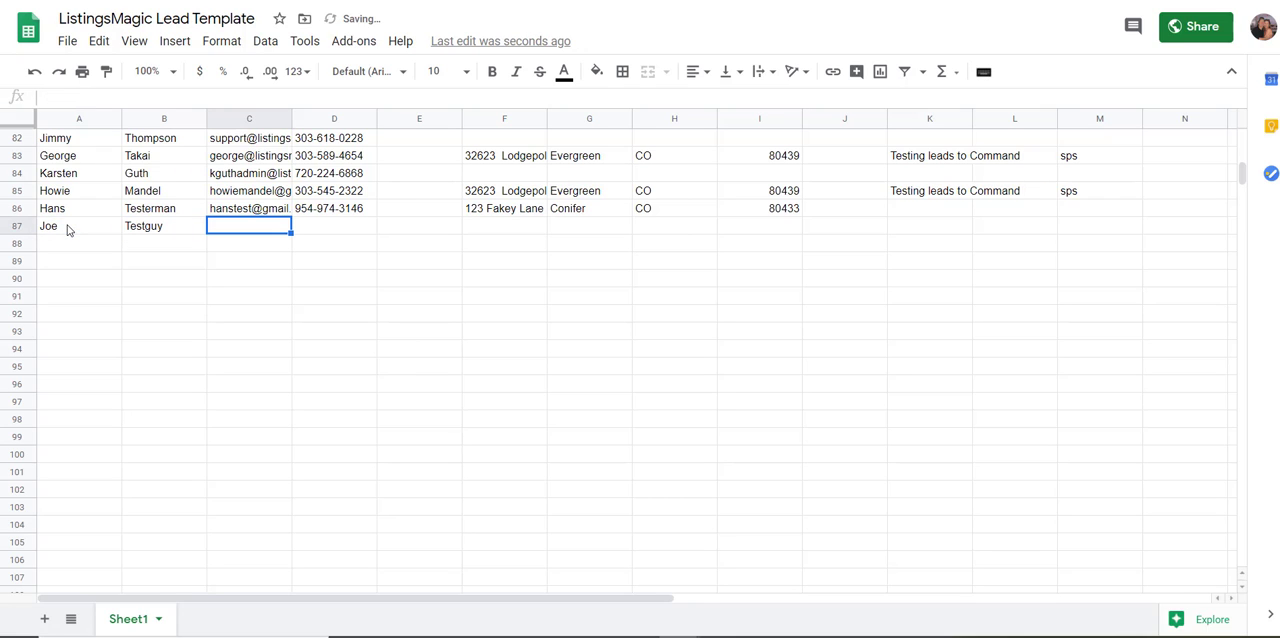
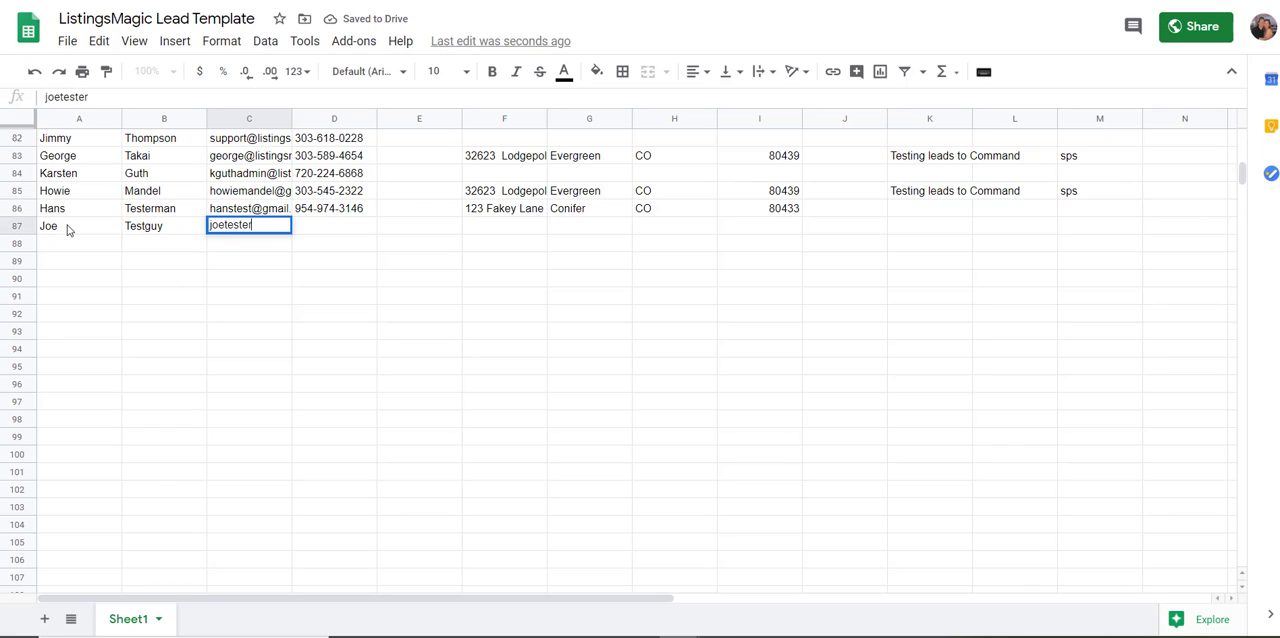
# Fill in the test lead's e-mail address and phone number in row 87, leaving the cell column empty
pyautogui.press('Tab')
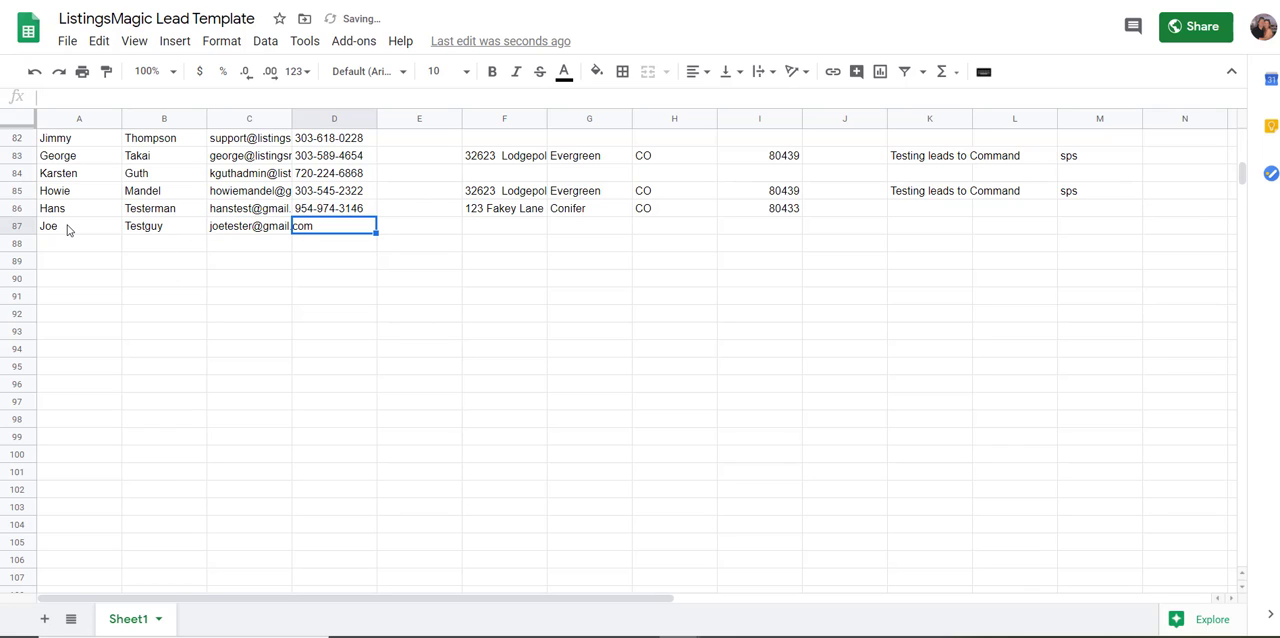
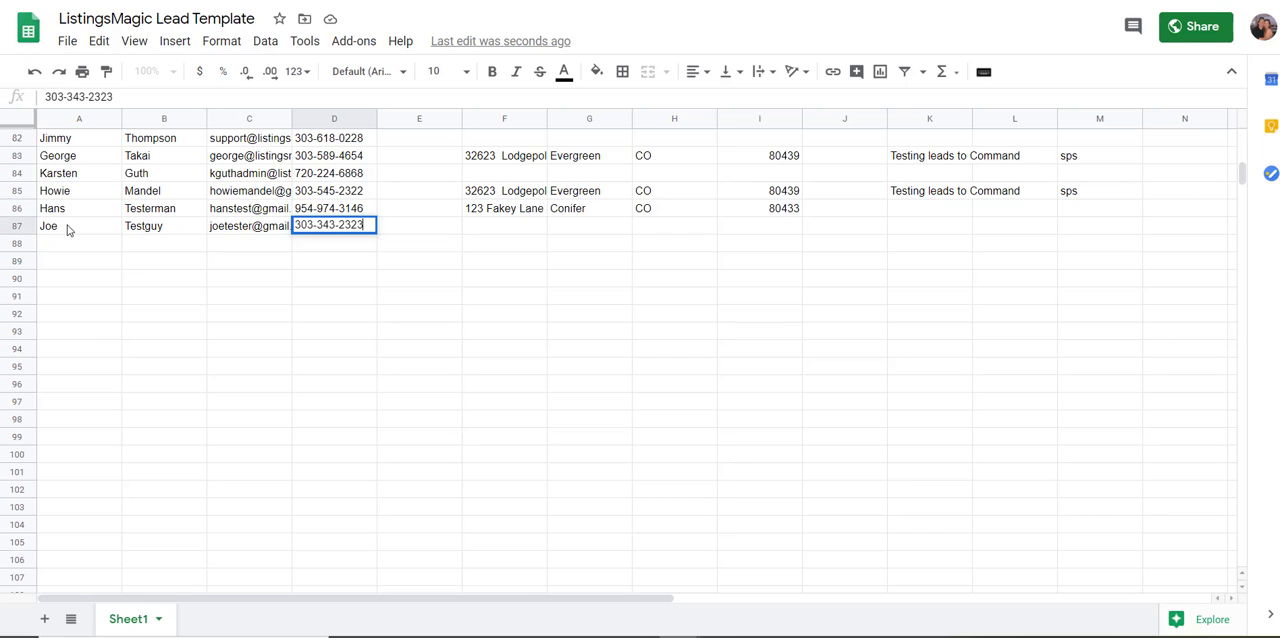
pyautogui.press('Tab')
pyautogui.press('Tab')
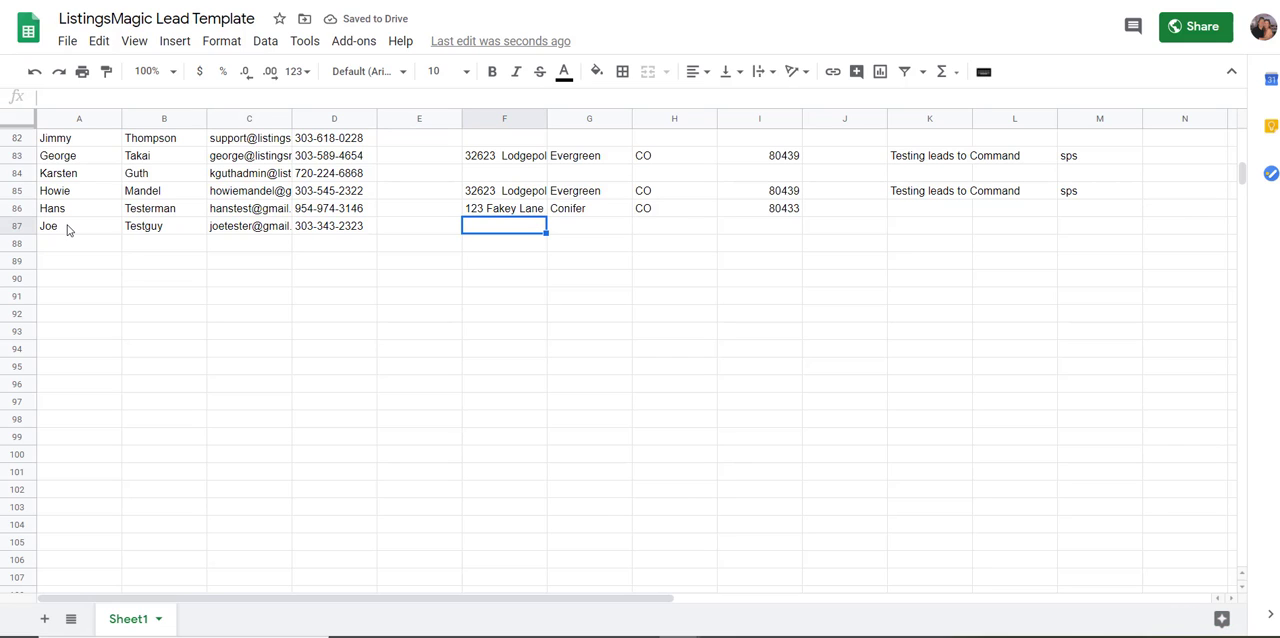
# Enter the property's street address, city and state abbreviation for the test lead in row 87
pyautogui.write('123')
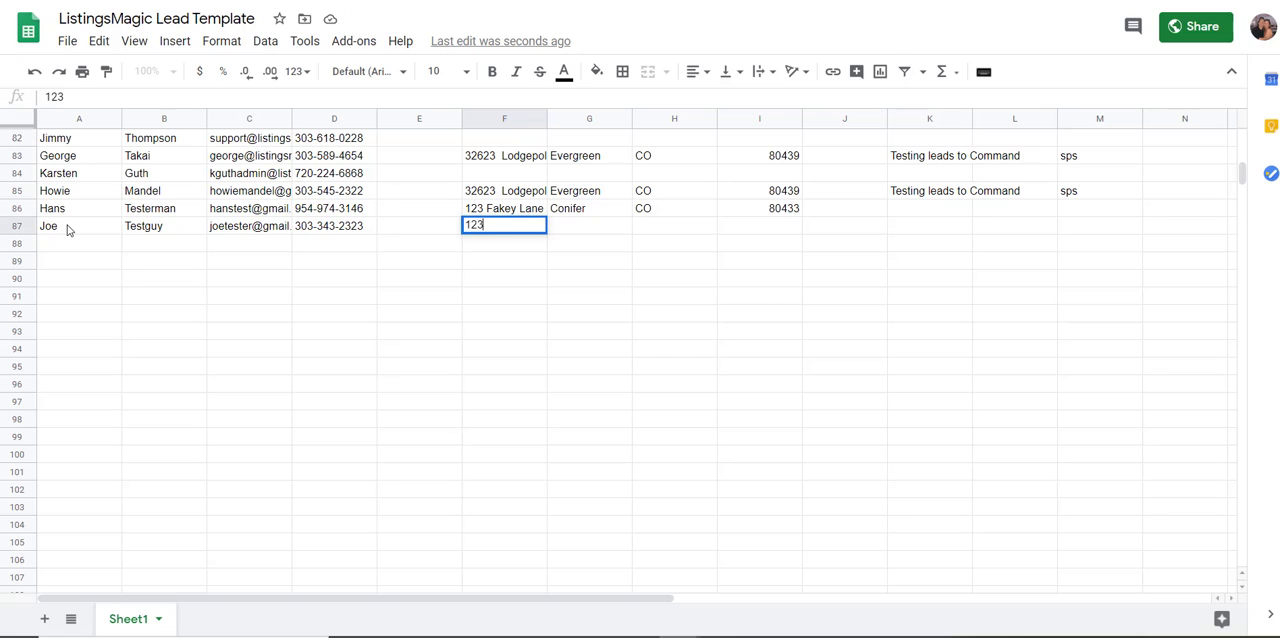
pyautogui.write(' Maple Lane')
pyautogui.press('Tab')
pyautogui.write('Boston')
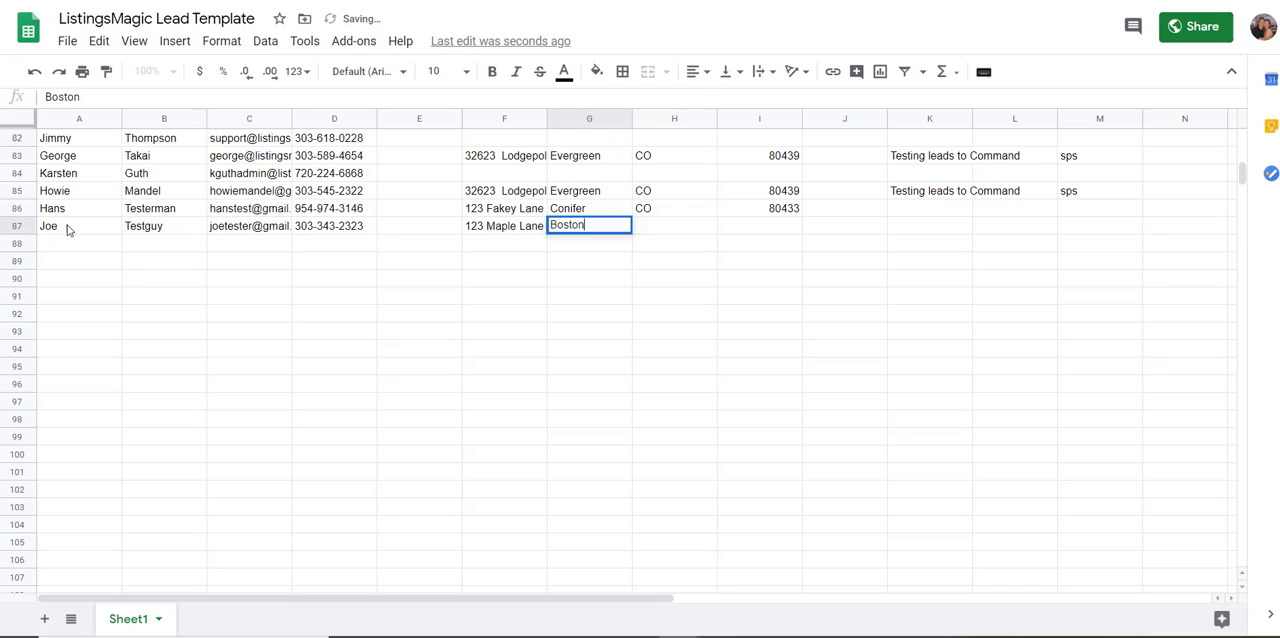
pyautogui.press('Tab')
pyautogui.write('MA')
pyautogui.press('Tab')
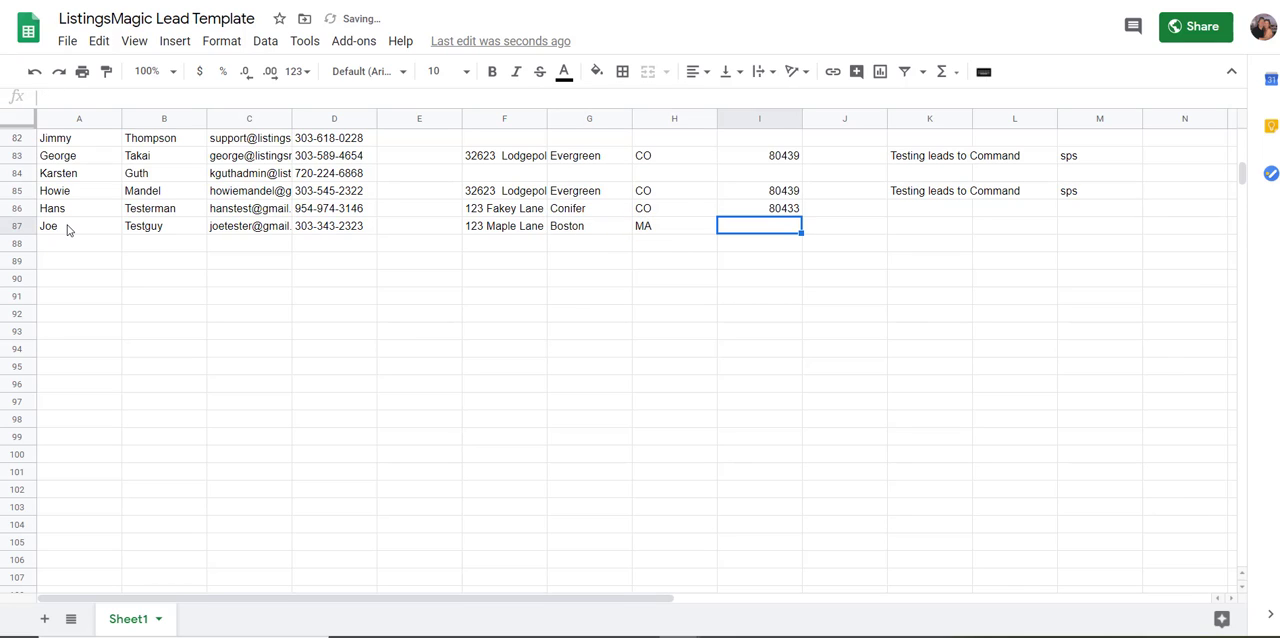
# Fill in the property's five-digit ZIP code for the test lead in column I of row 87
pyautogui.write('01234')
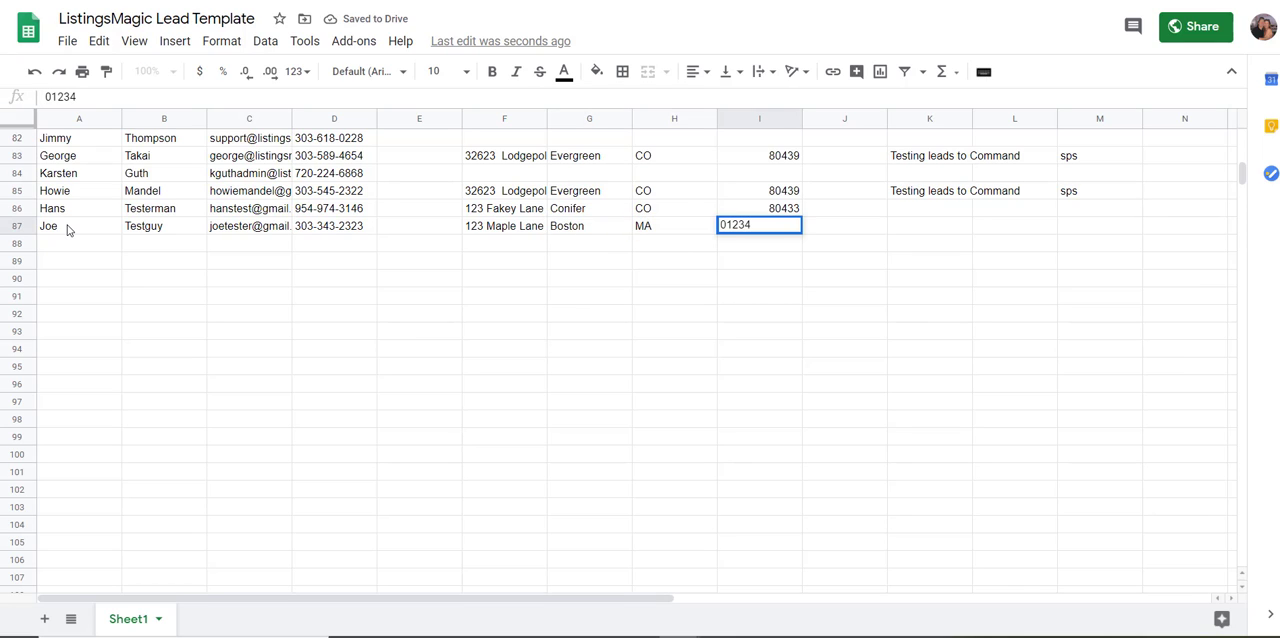
pyautogui.press('Tab')
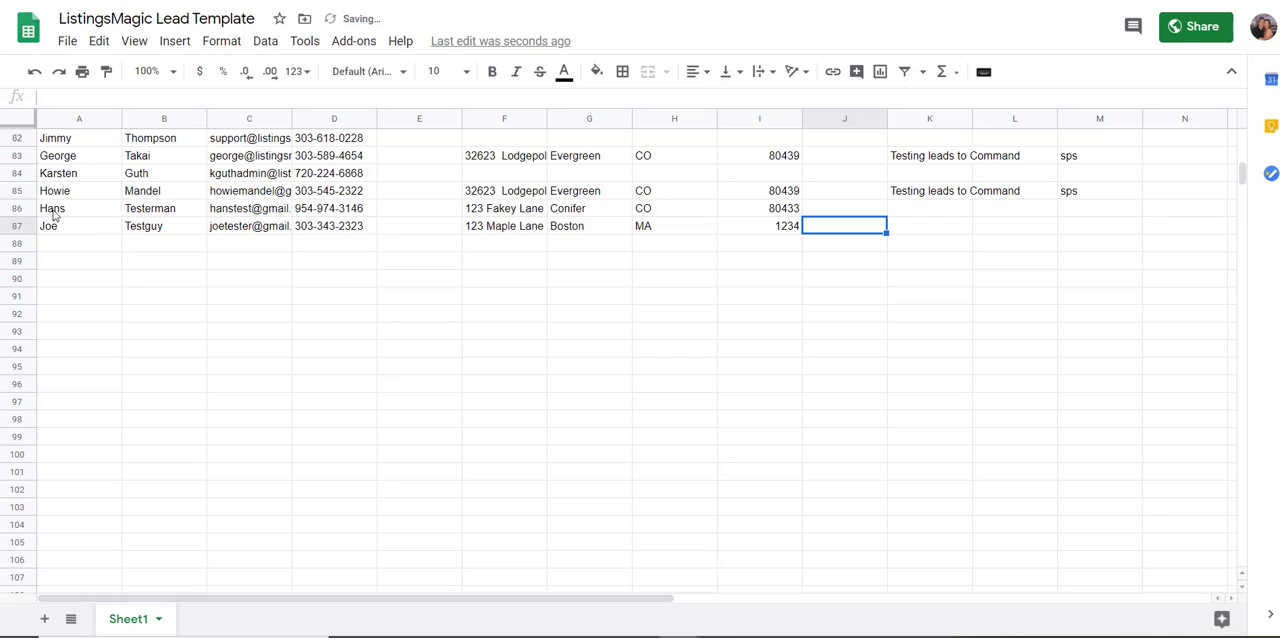
pyautogui.click(753, 234)
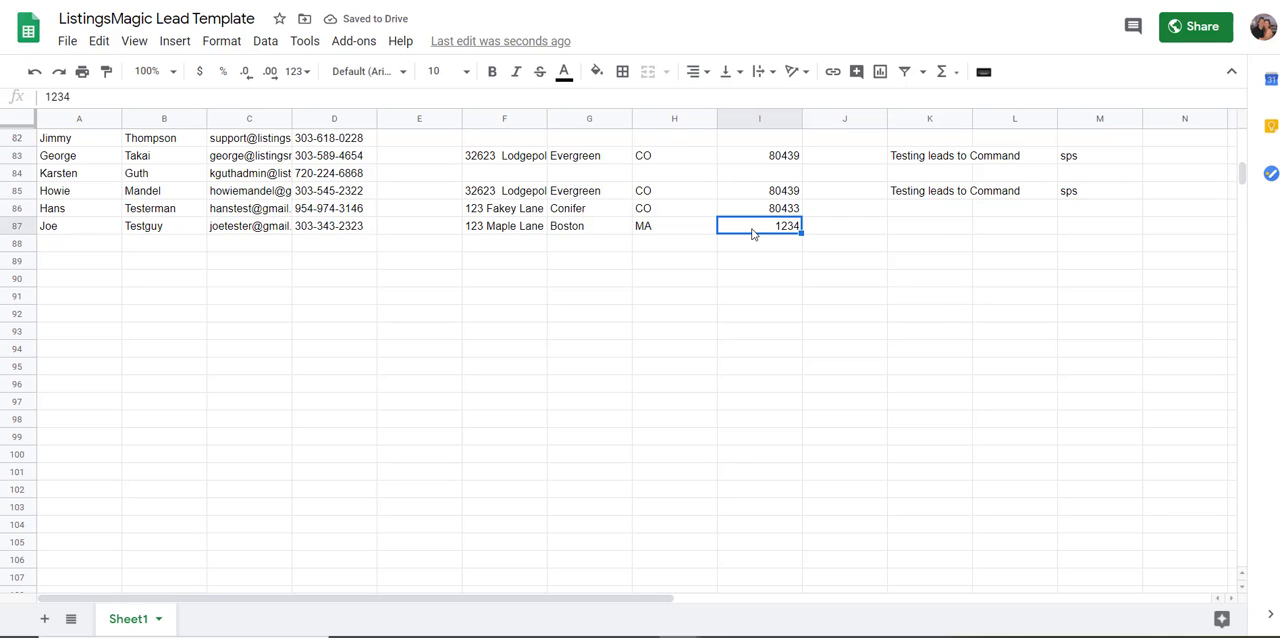
pyautogui.write('12345')
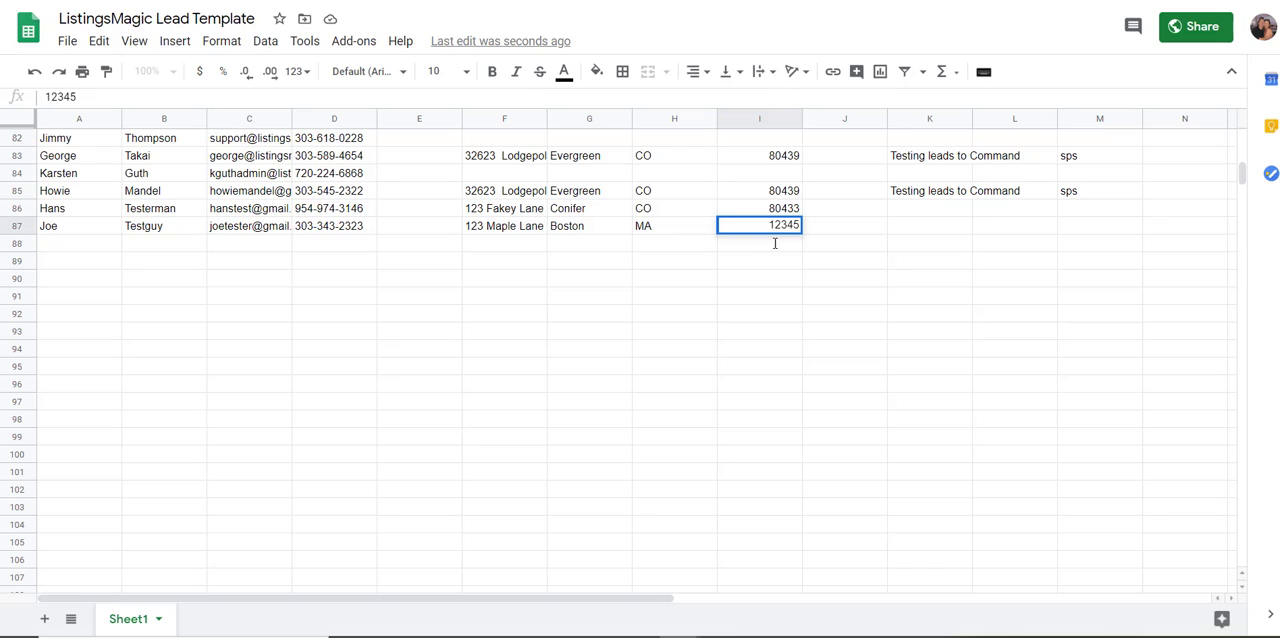
pyautogui.click(587, 386)
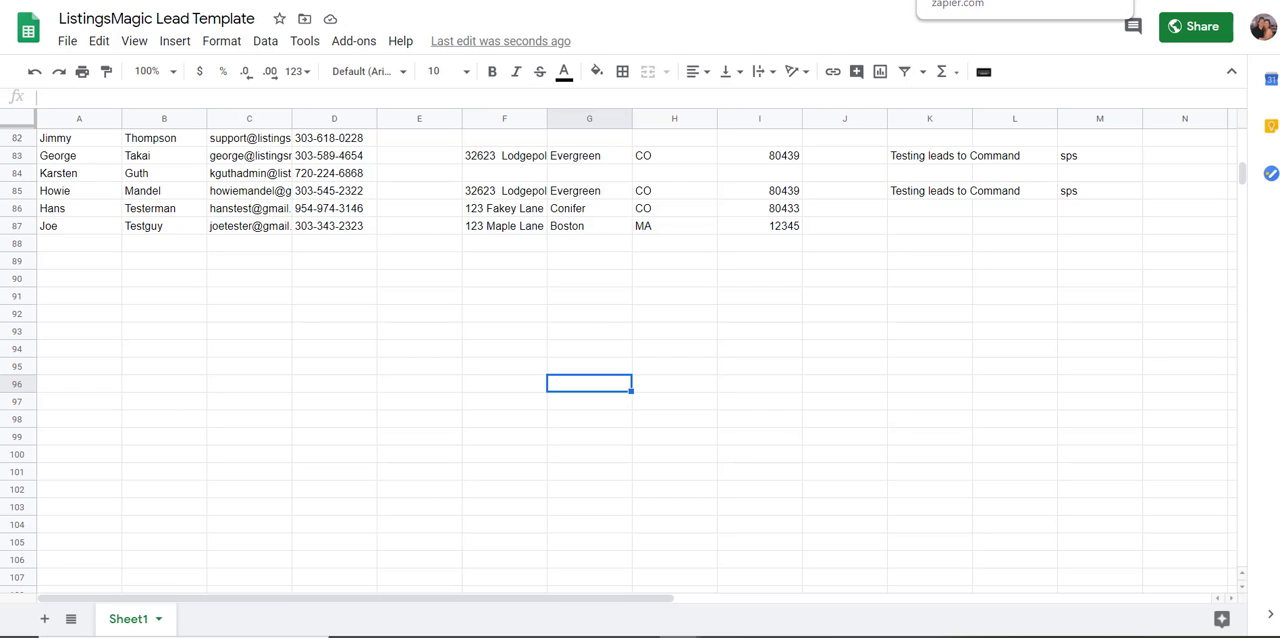
# Switch to Zapier and create a new zap triggered by New or Updated Spreadsheet Row in Google Sheets
pyautogui.click(985, 1)
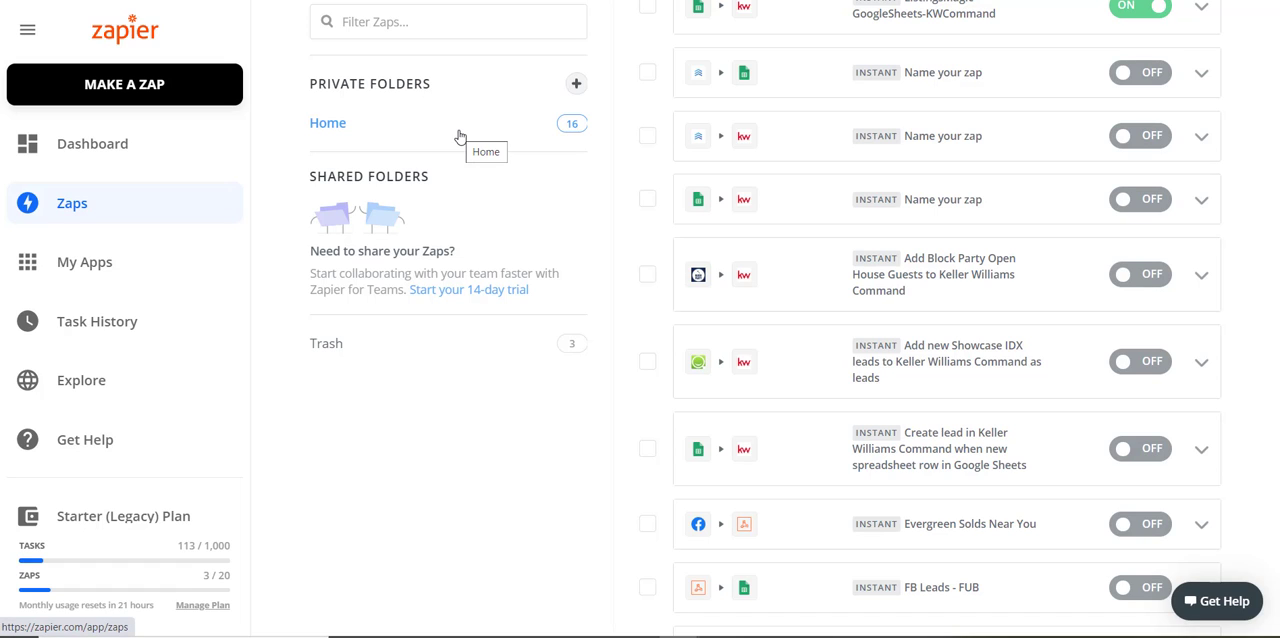
pyautogui.click(128, 88)
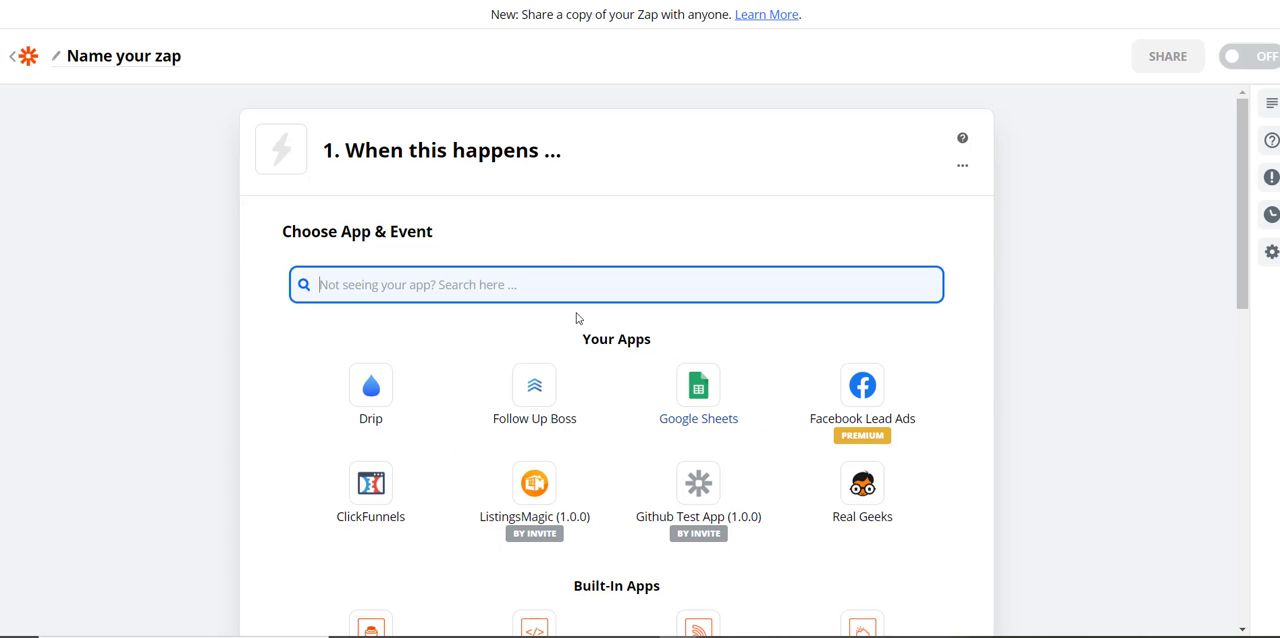
pyautogui.write('google')
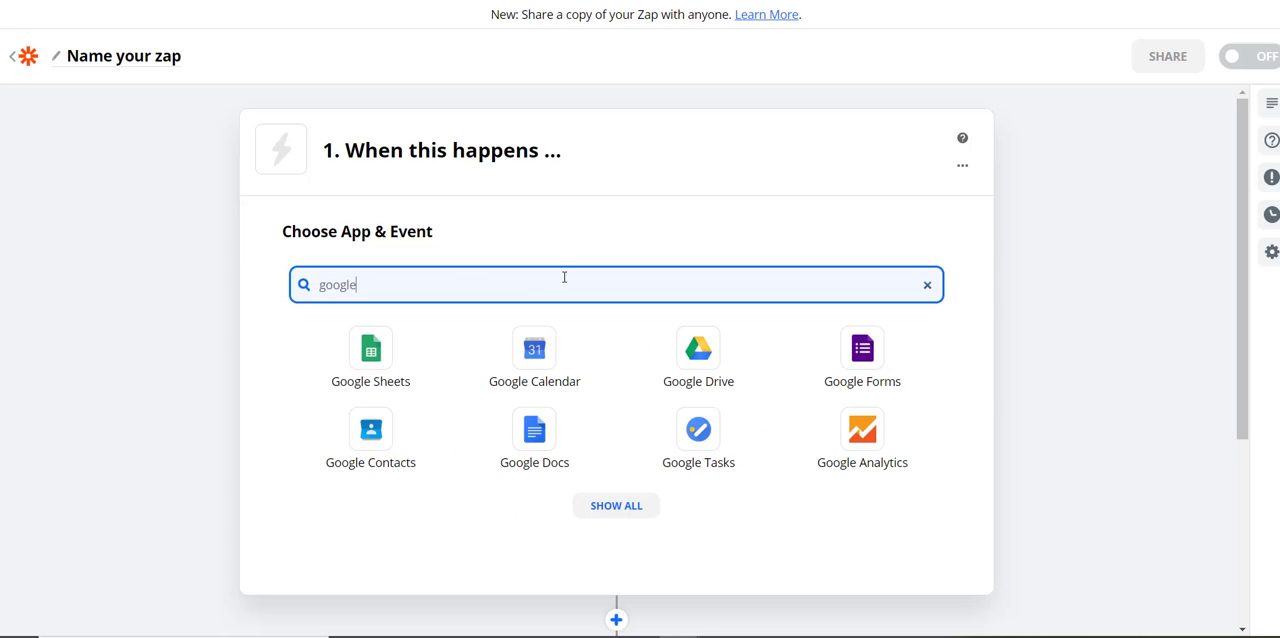
pyautogui.click(373, 355)
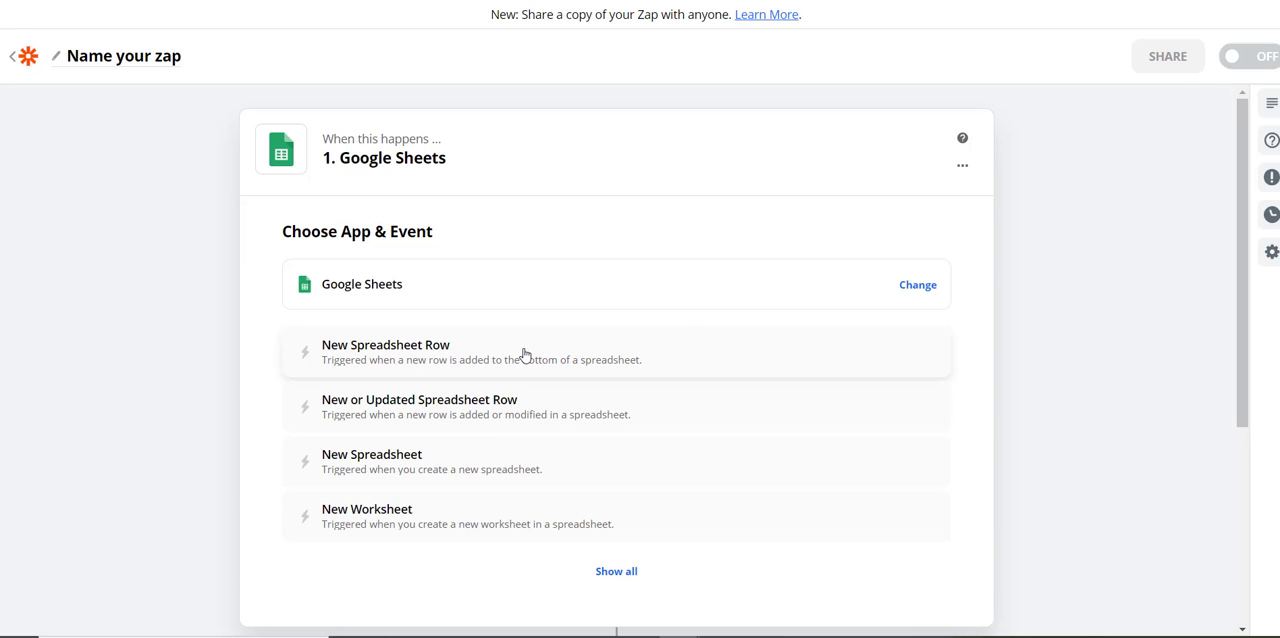
pyautogui.click(413, 410)
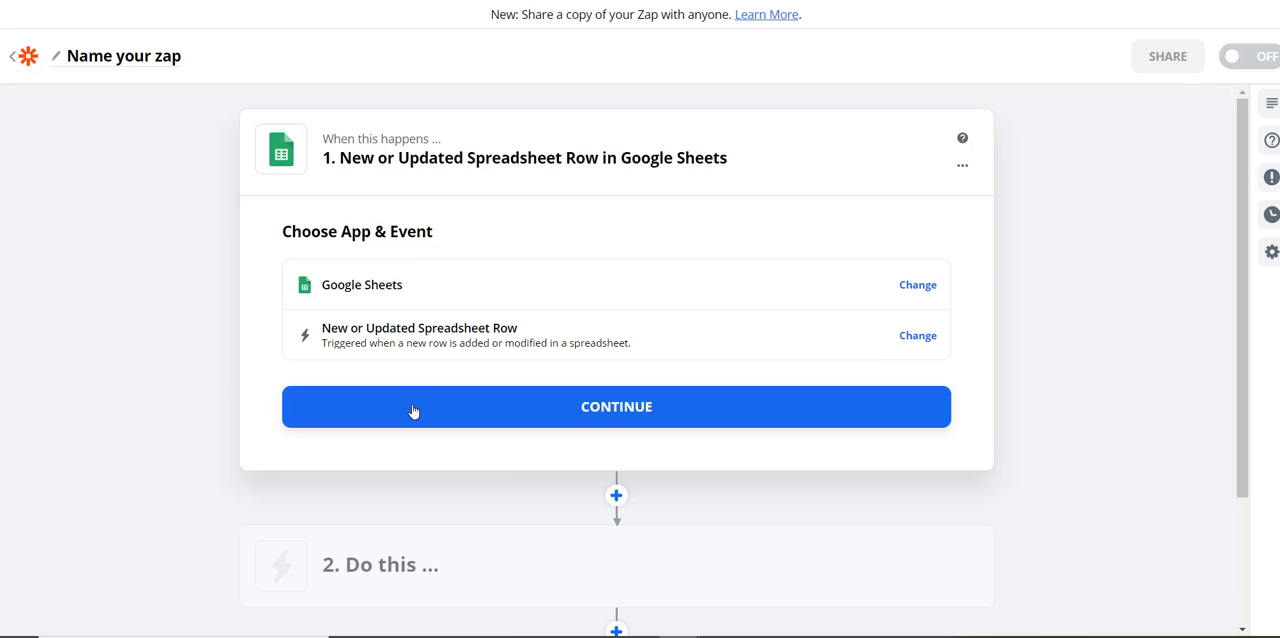
pyautogui.click(616, 407)
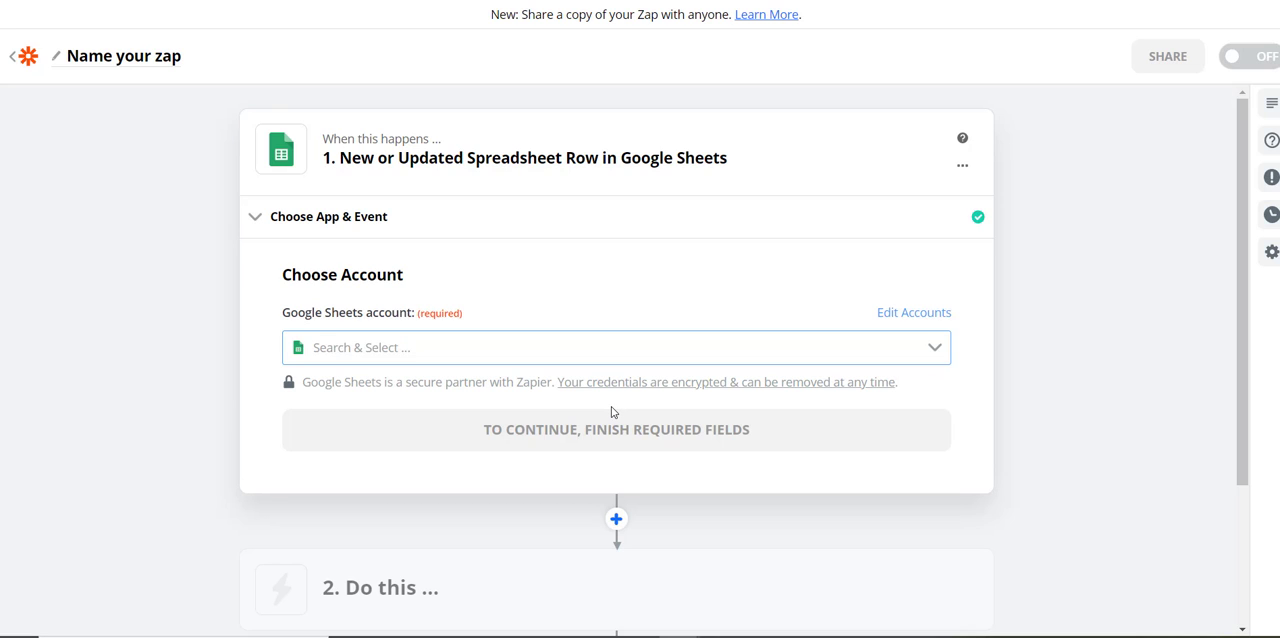
# Connect the trigger to the first listed Google Sheets account, the one already used in other zaps
pyautogui.click(440, 348)
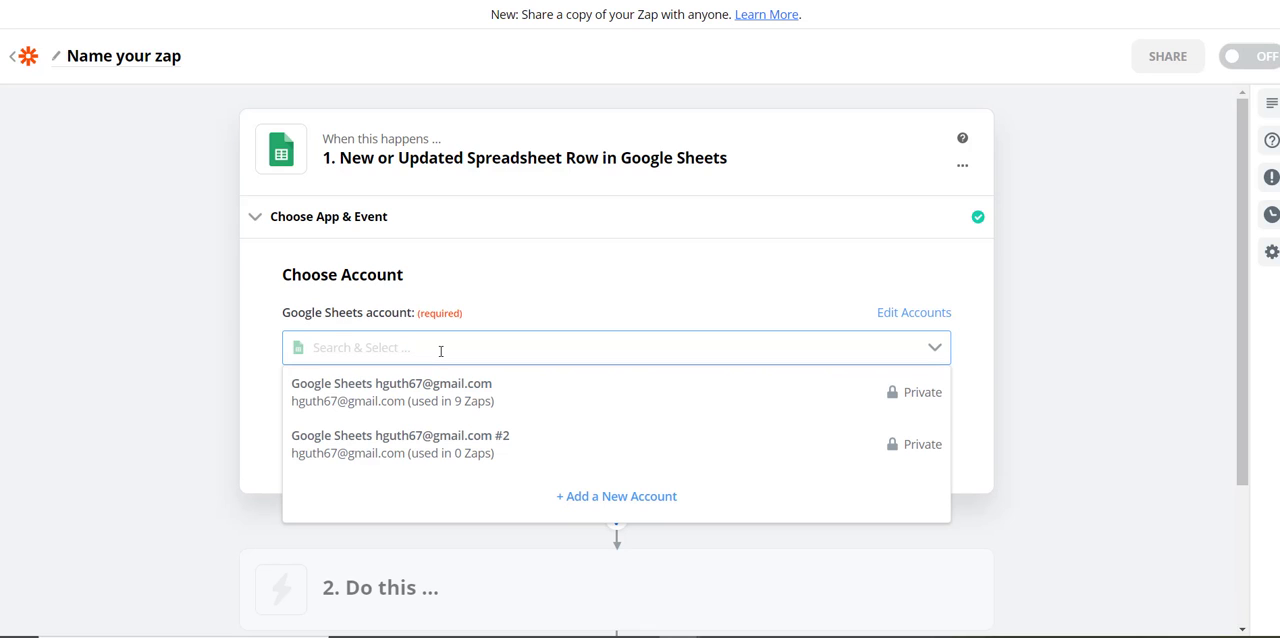
pyautogui.click(434, 390)
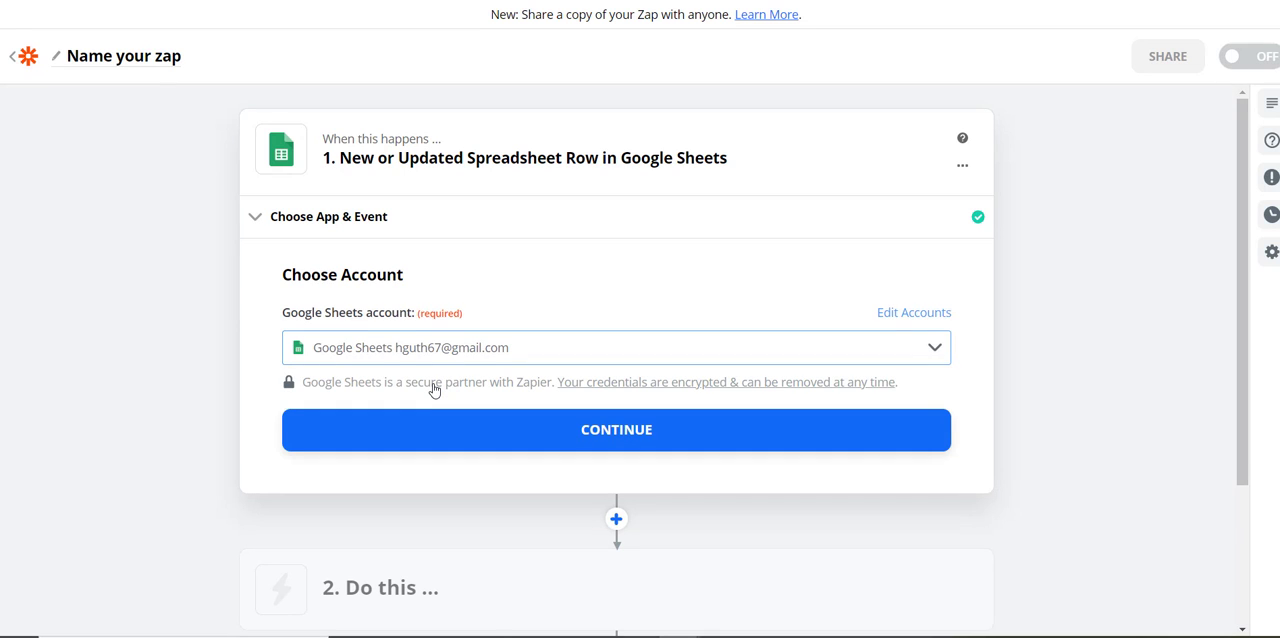
pyautogui.click(617, 431)
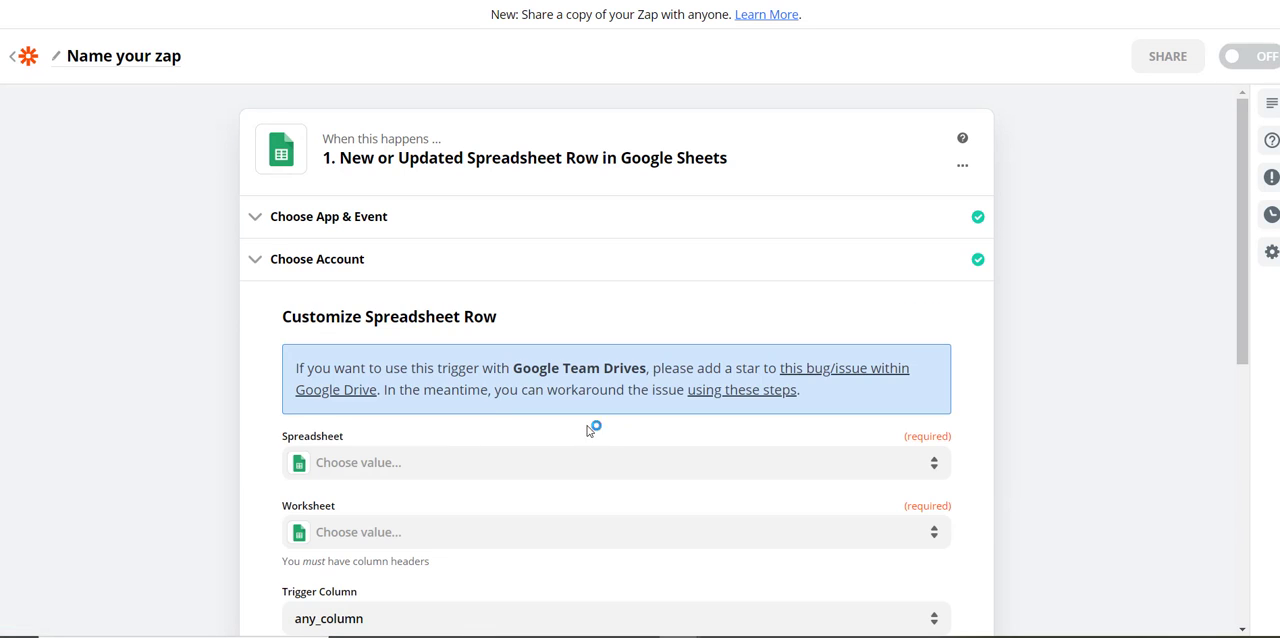
pyautogui.scroll(-2, 468, 381)
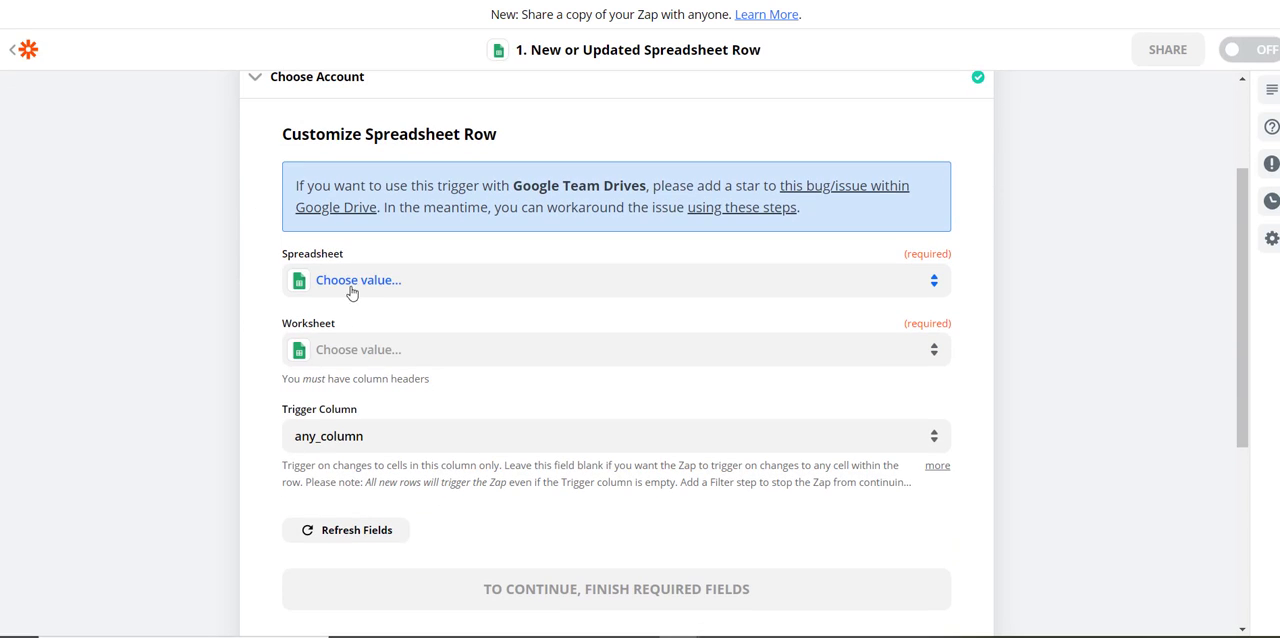
pyautogui.click(351, 290)
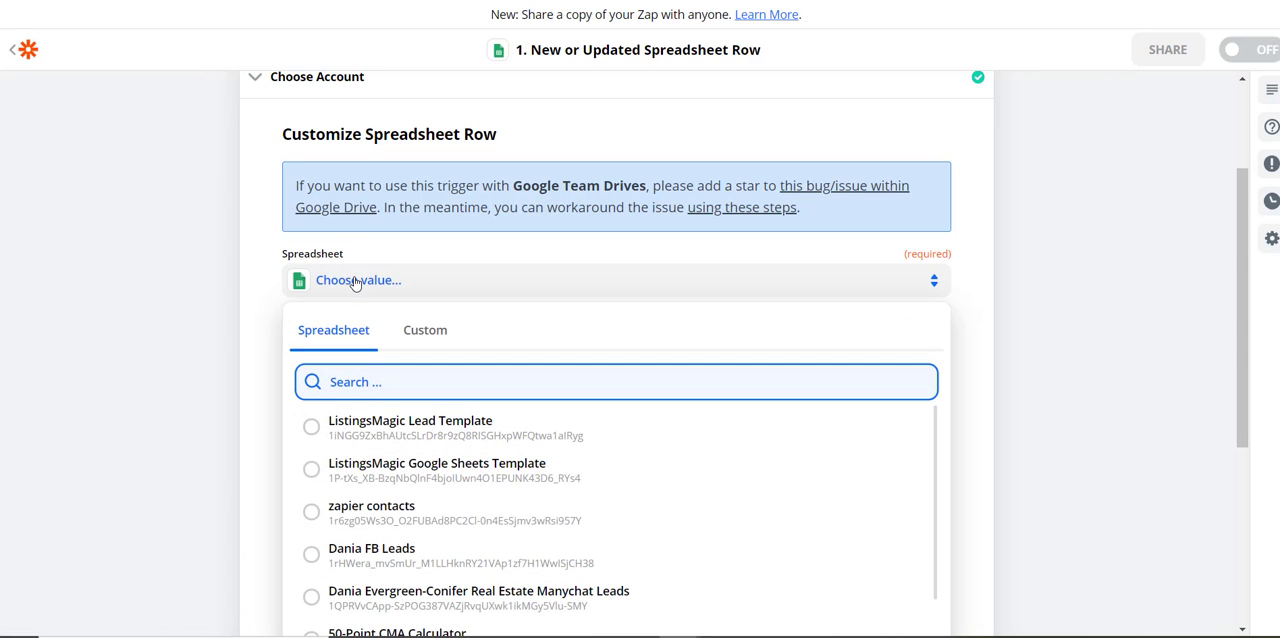
pyautogui.click(156, 300)
pyautogui.scroll(3, 226, 262)
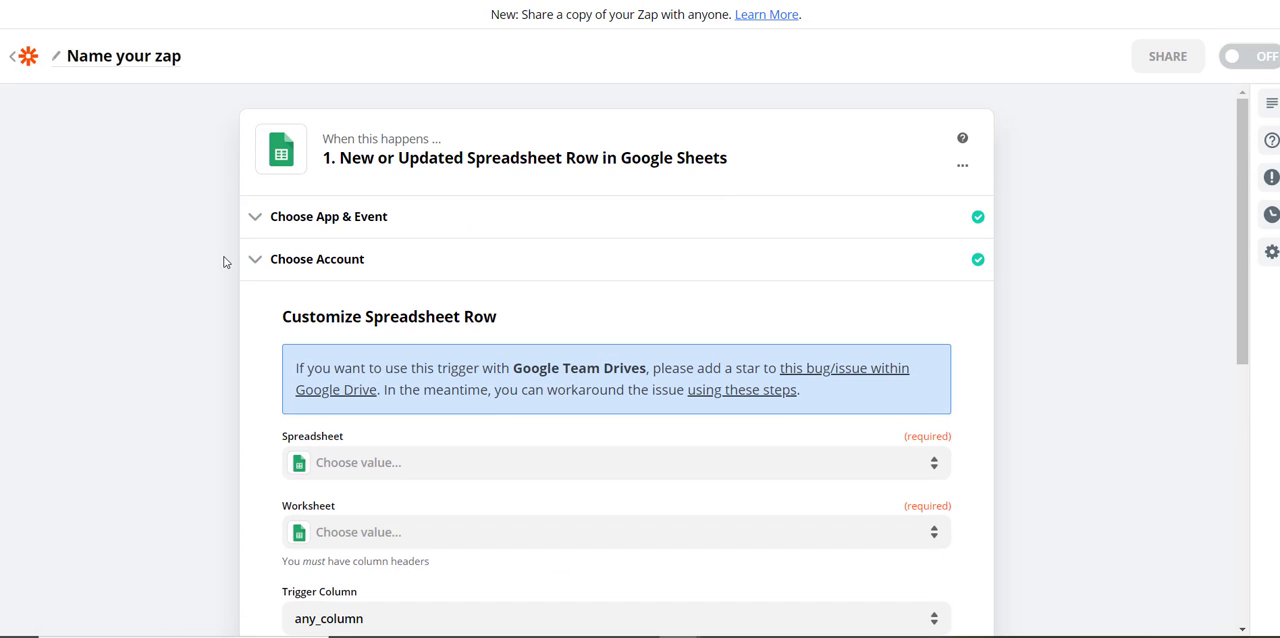
pyautogui.click(316, 264)
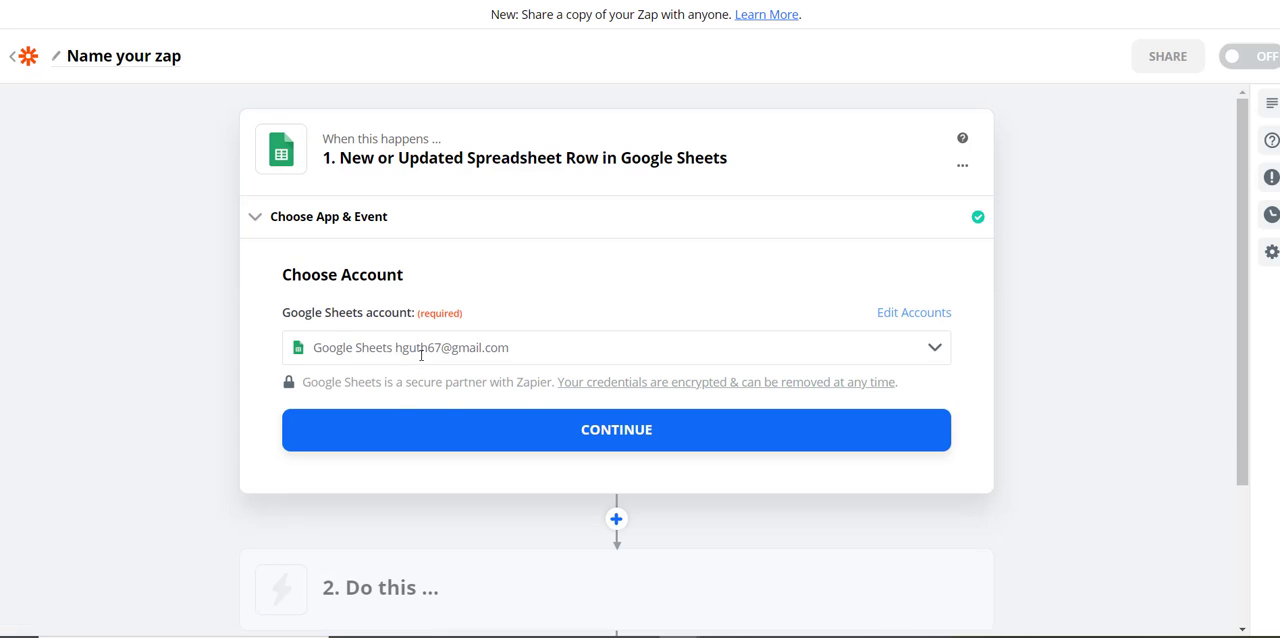
pyautogui.click(534, 429)
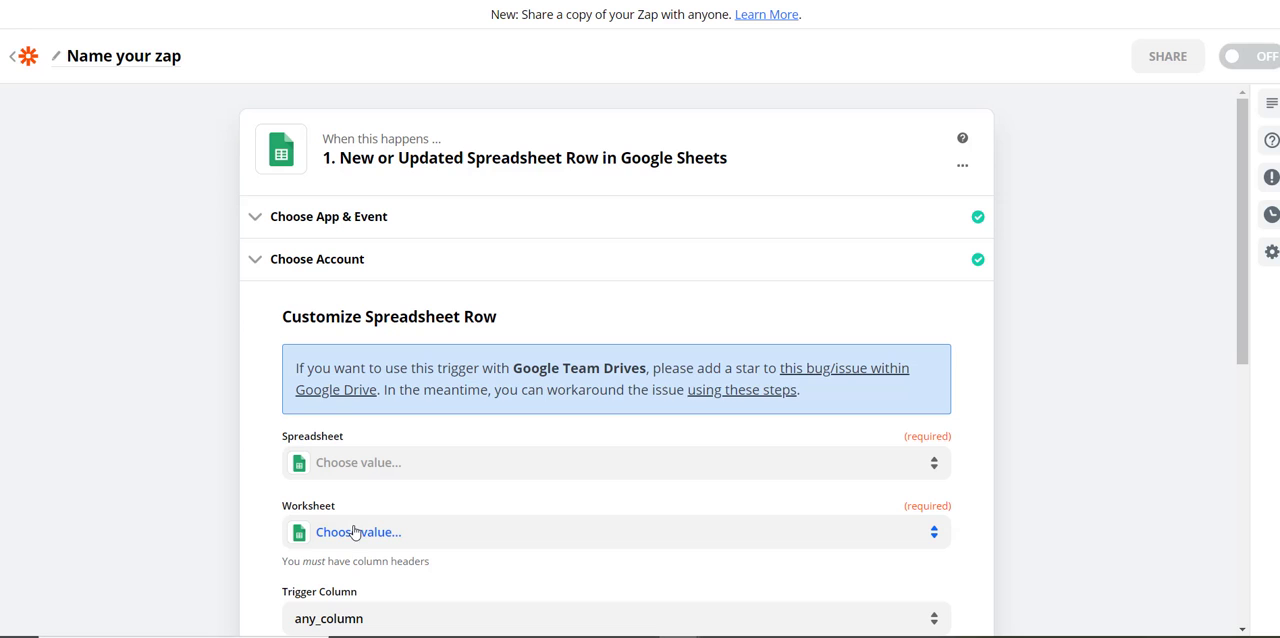
# Set the trigger's spreadsheet to ListingsMagic Lead Template and its worksheet to Sheet1, leaving the trigger column at any_column
pyautogui.click(362, 464)
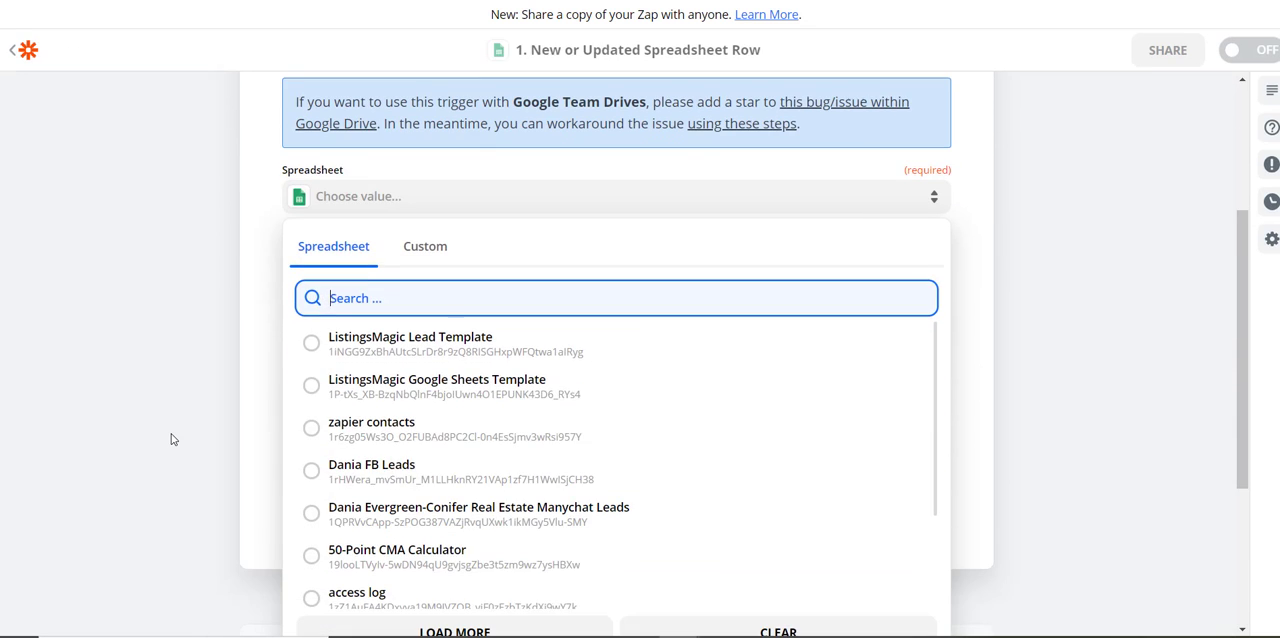
pyautogui.click(424, 338)
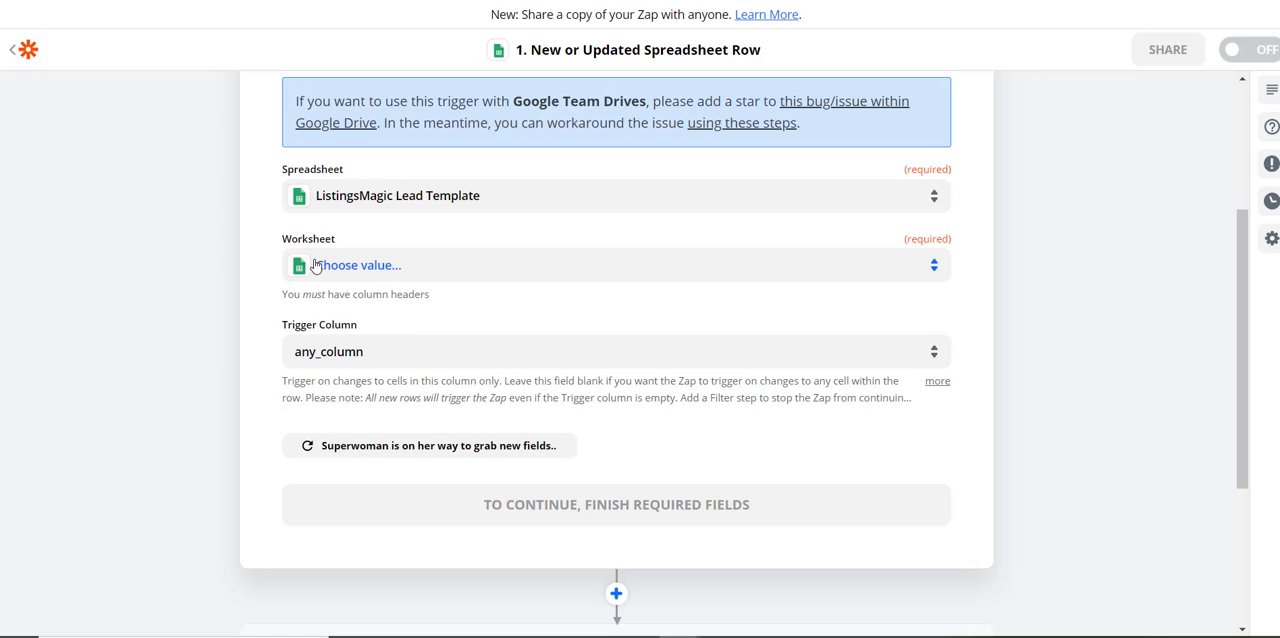
pyautogui.click(363, 270)
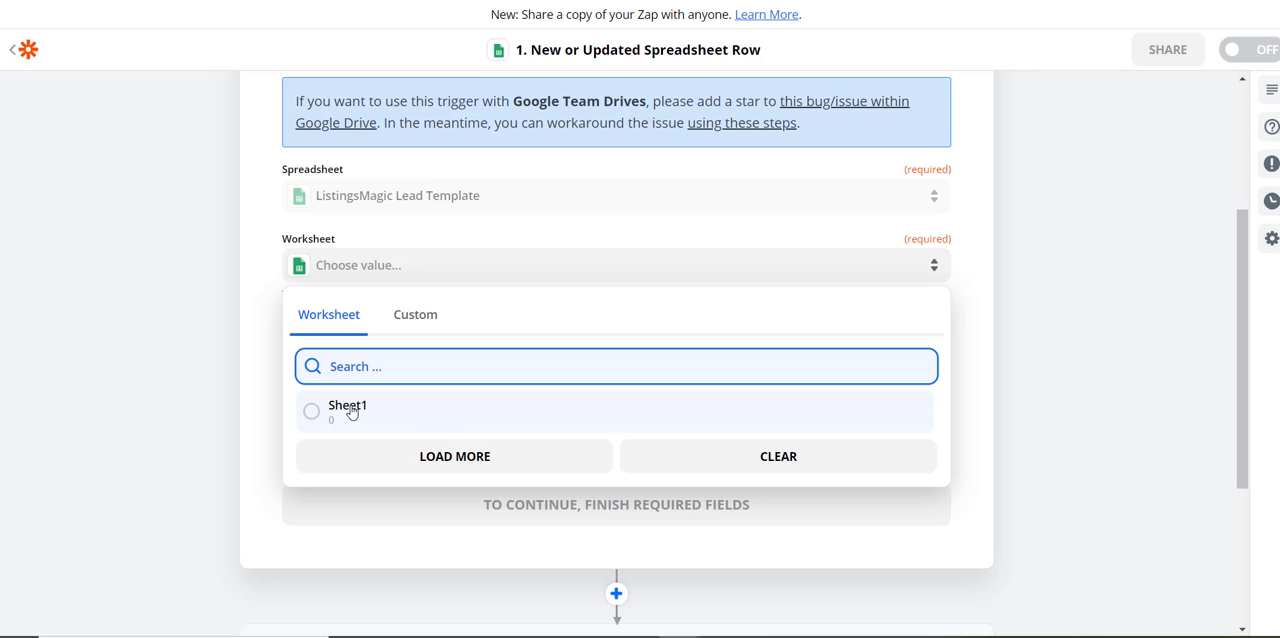
pyautogui.click(348, 408)
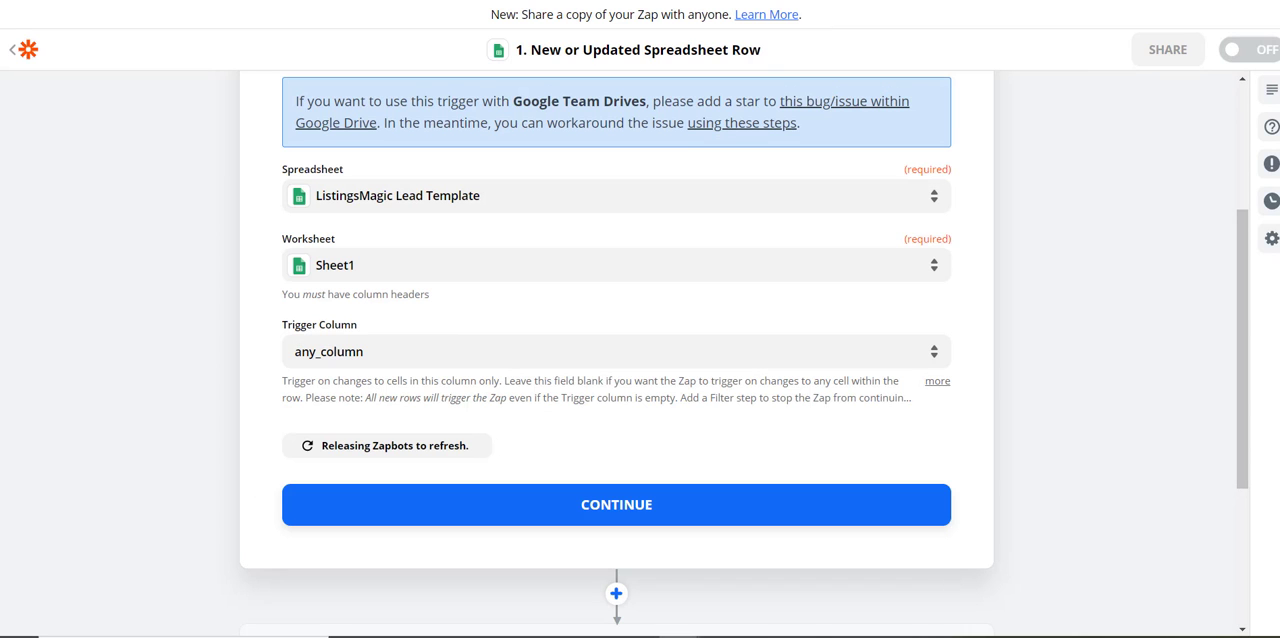
pyautogui.click(872, 1)
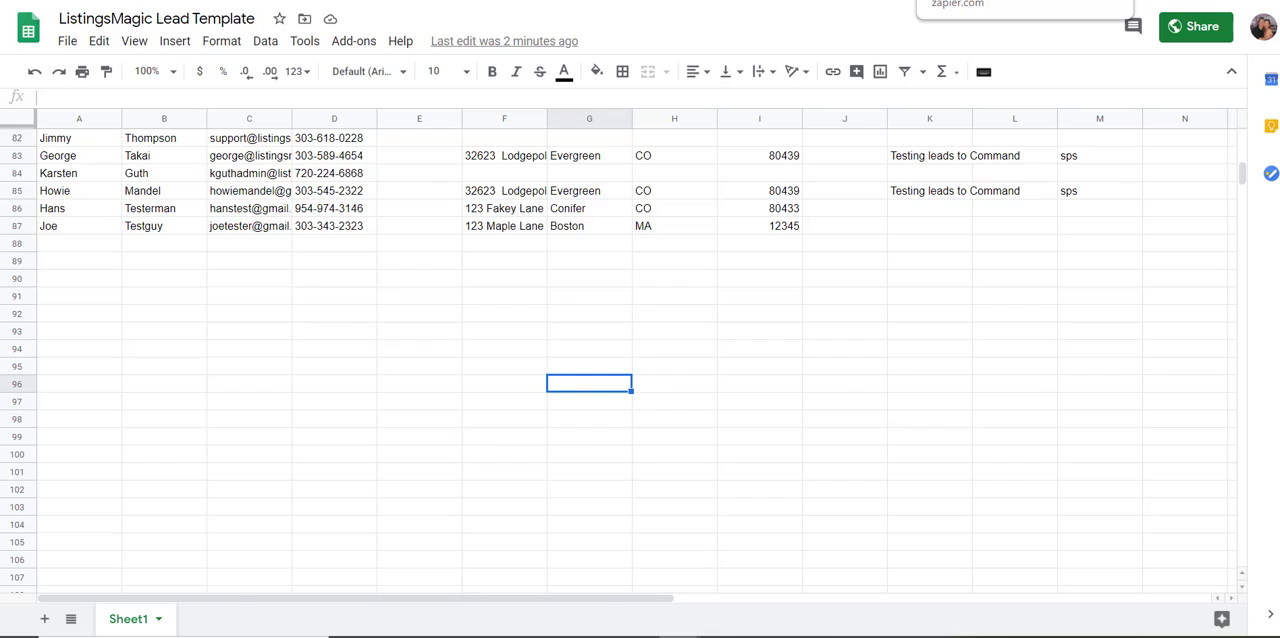
pyautogui.click(1000, 0)
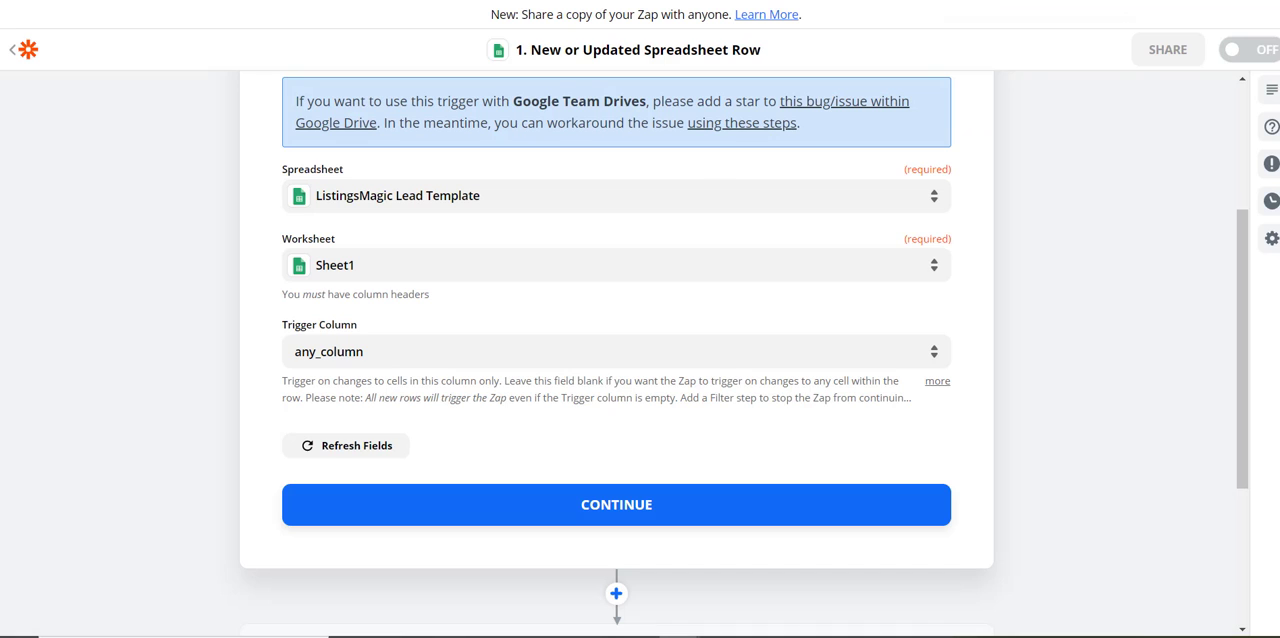
pyautogui.click(621, 508)
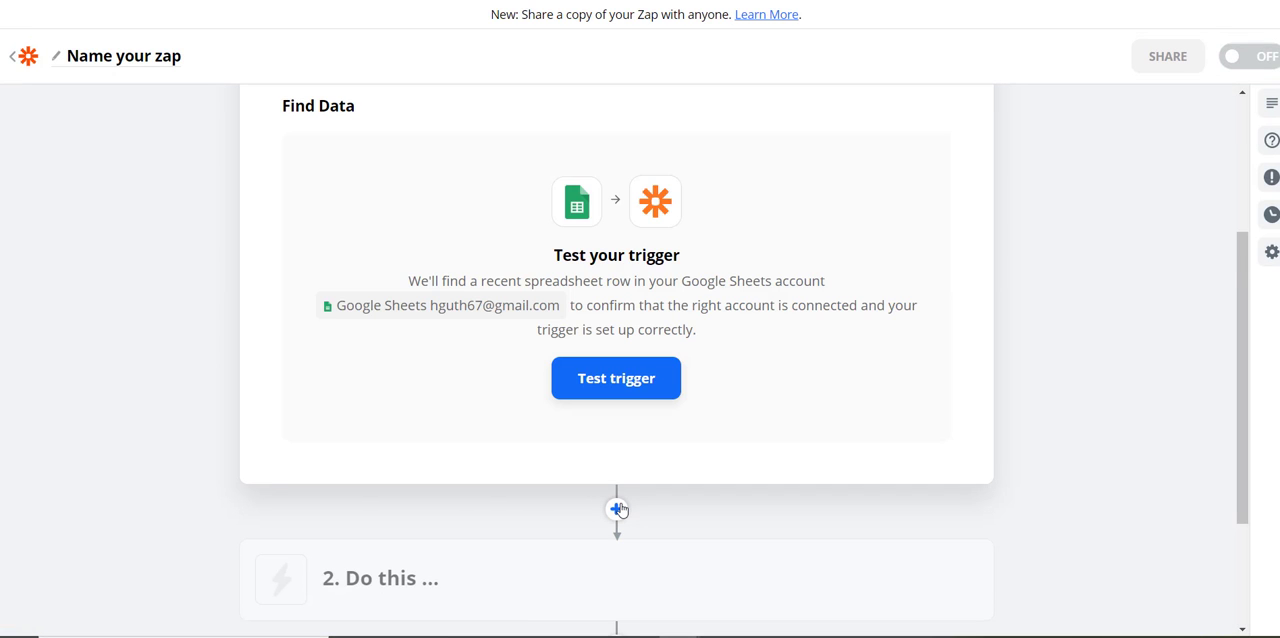
# Test the trigger, compare the retrieved row with the test lead in the spreadsheet, and accept it as sample data
pyautogui.click(611, 379)
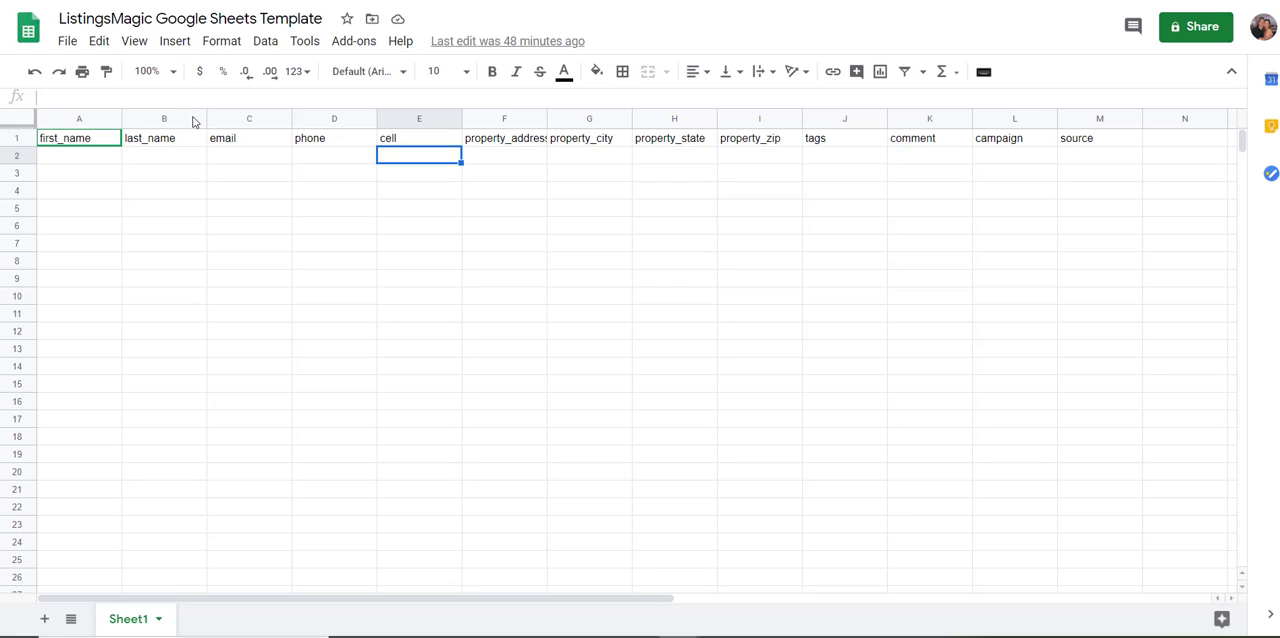
pyautogui.click(880, 1)
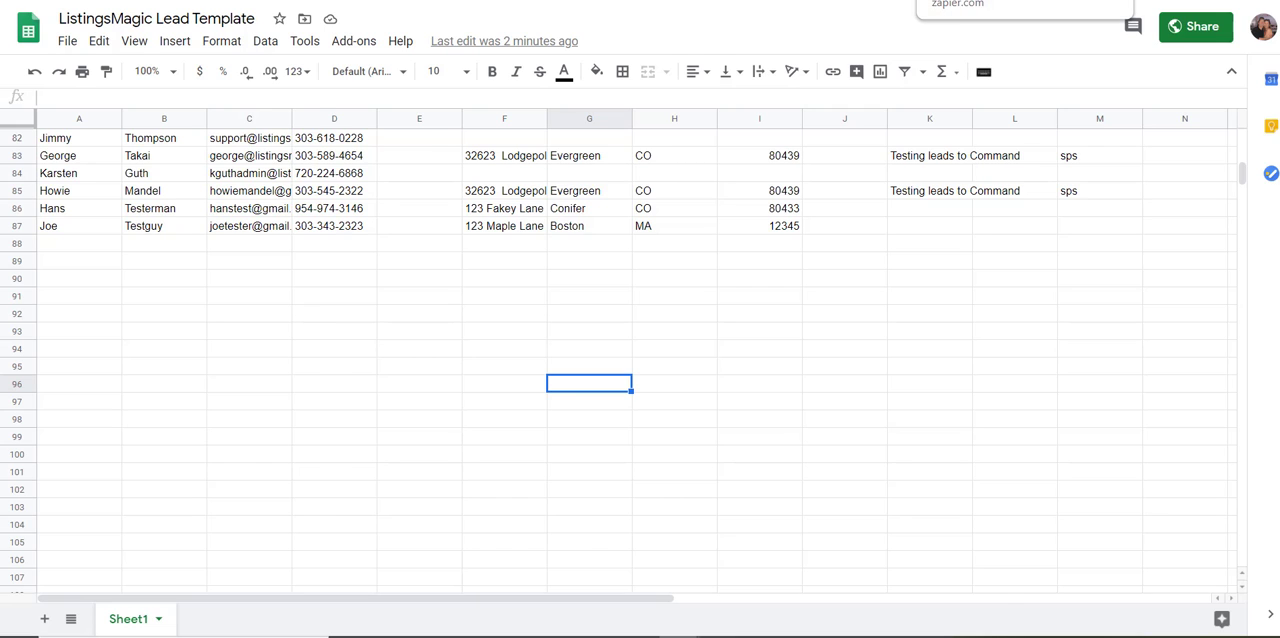
pyautogui.click(940, 1)
pyautogui.scroll(-2, 553, 350)
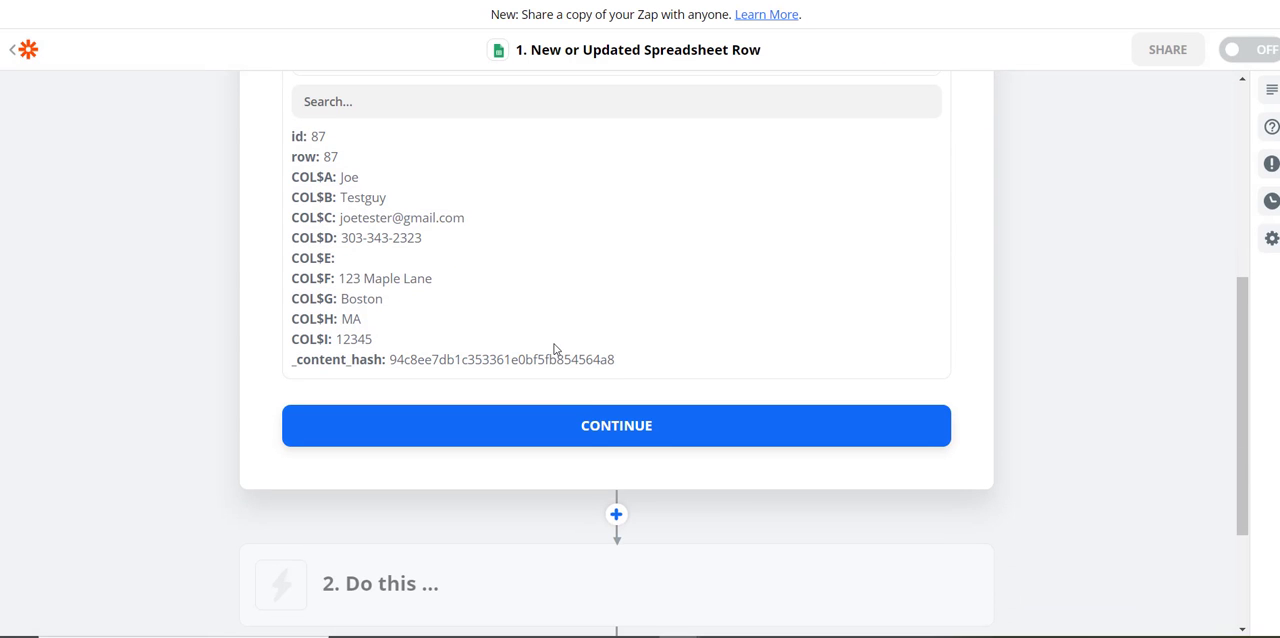
pyautogui.click(614, 424)
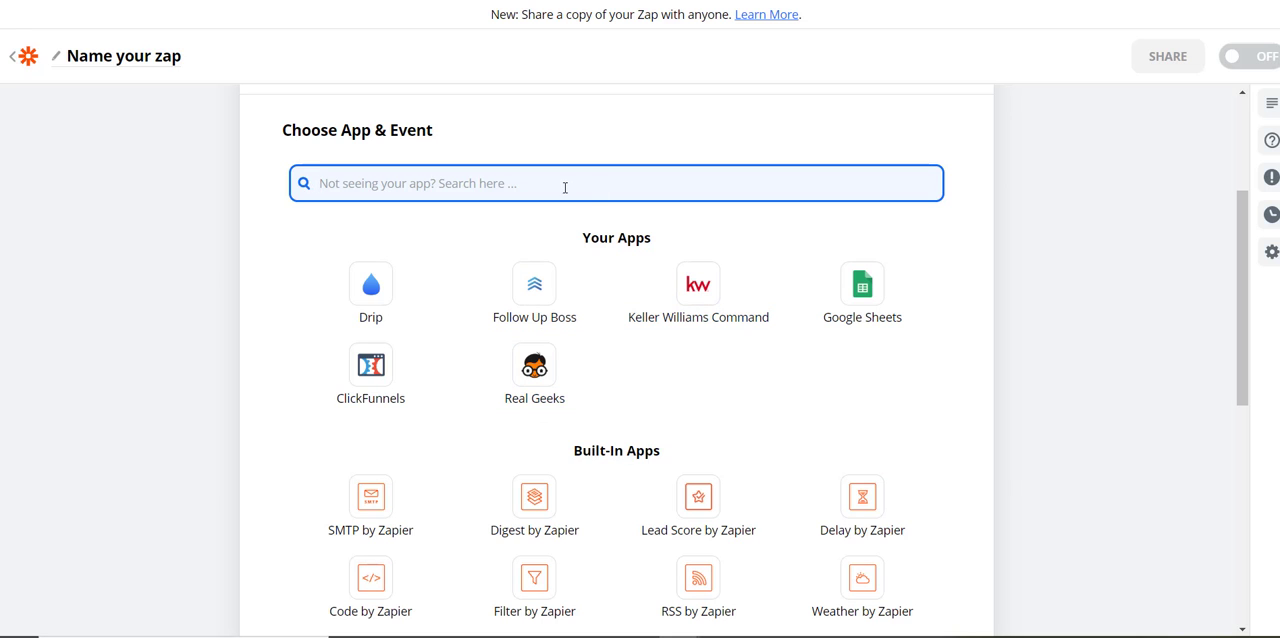
# Set the zap's action to Create Lead in Keller Williams Command, searching the apps for keller
pyautogui.write('keller')
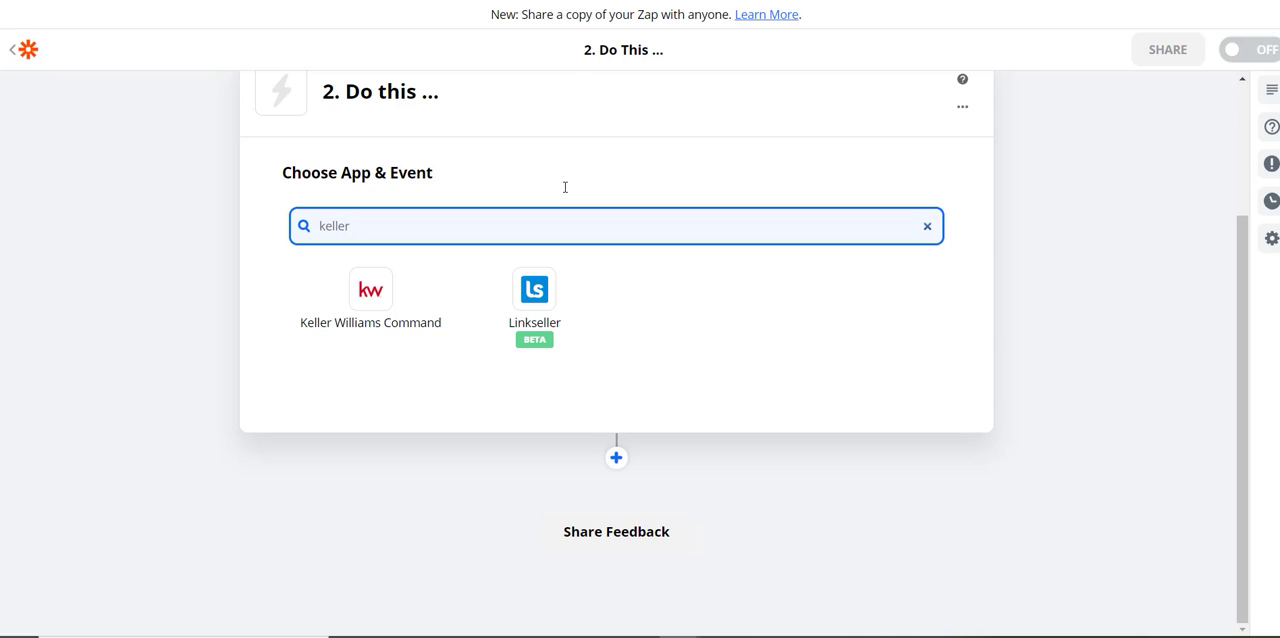
pyautogui.click(374, 291)
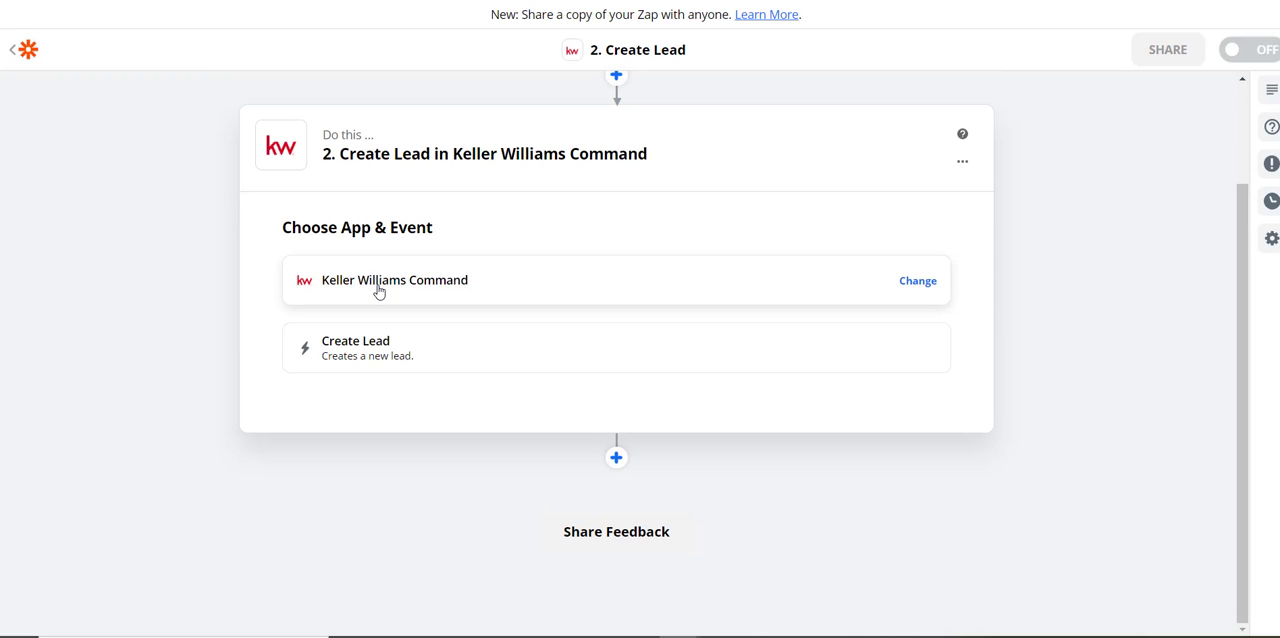
pyautogui.click(368, 358)
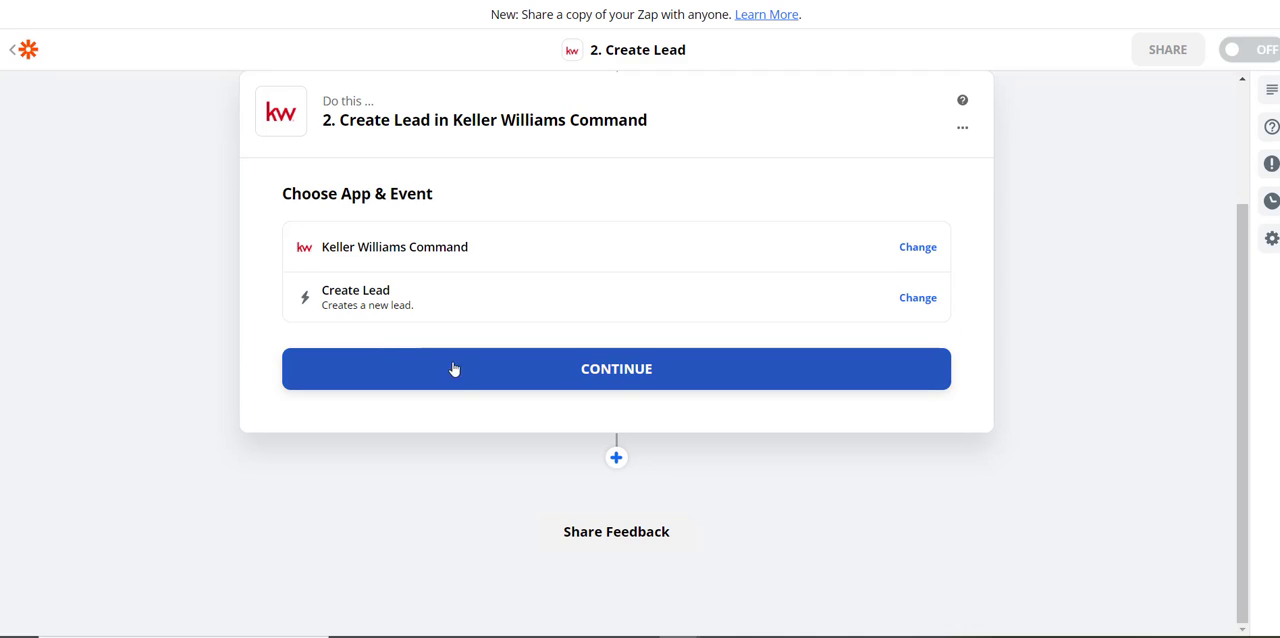
pyautogui.click(618, 370)
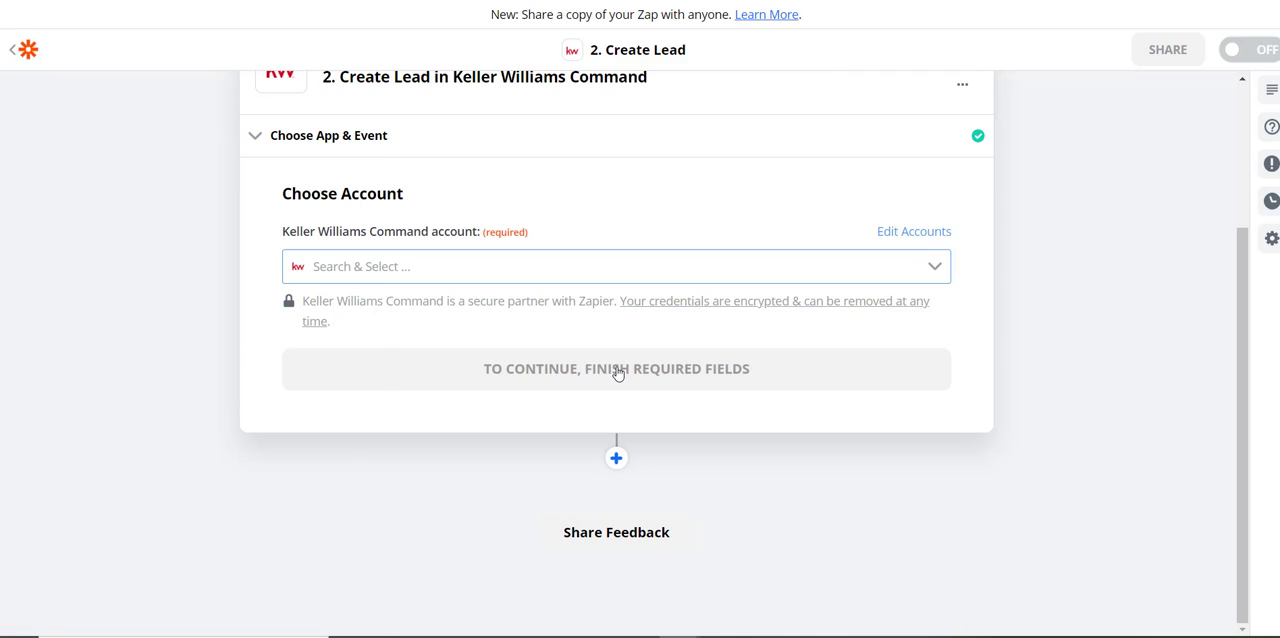
# Connect the Create Lead action to the existing Keller Williams Command account, the one already used in other zaps
pyautogui.click(503, 265)
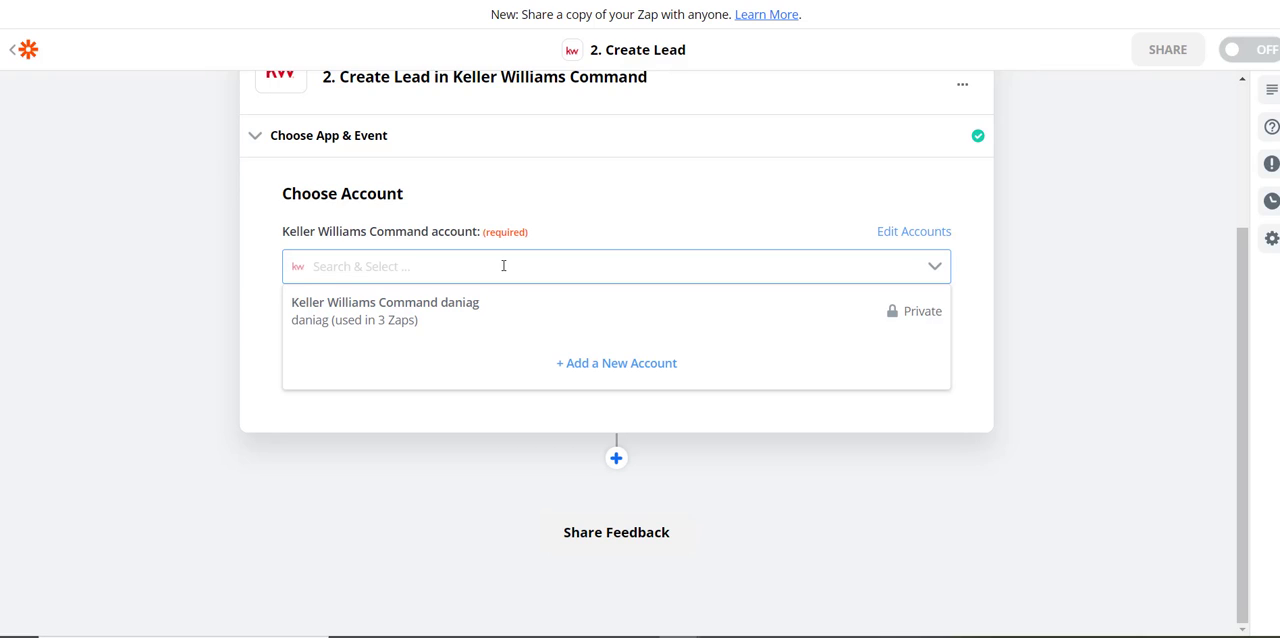
pyautogui.click(438, 317)
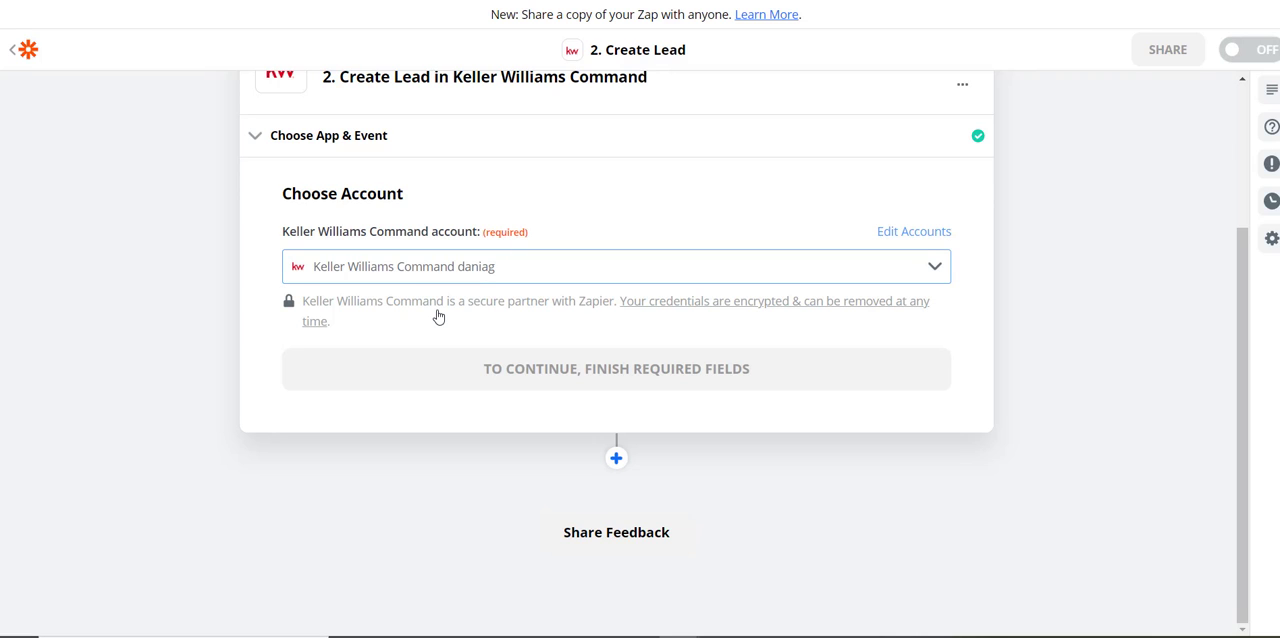
pyautogui.click(622, 372)
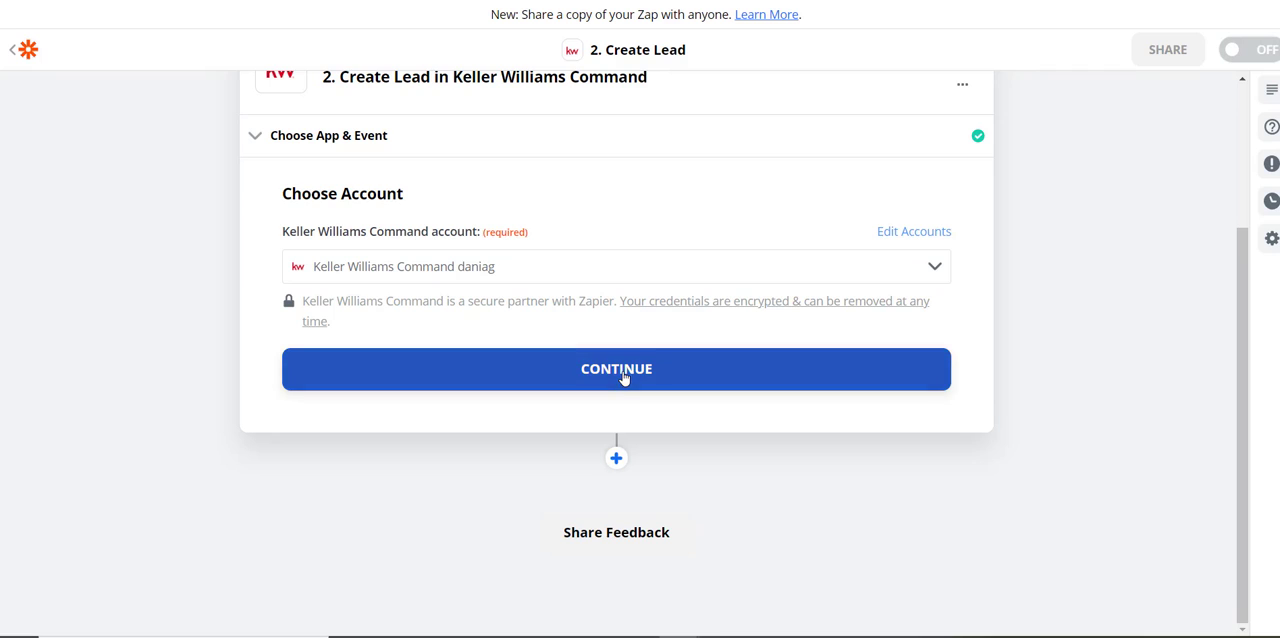
pyautogui.click(622, 372)
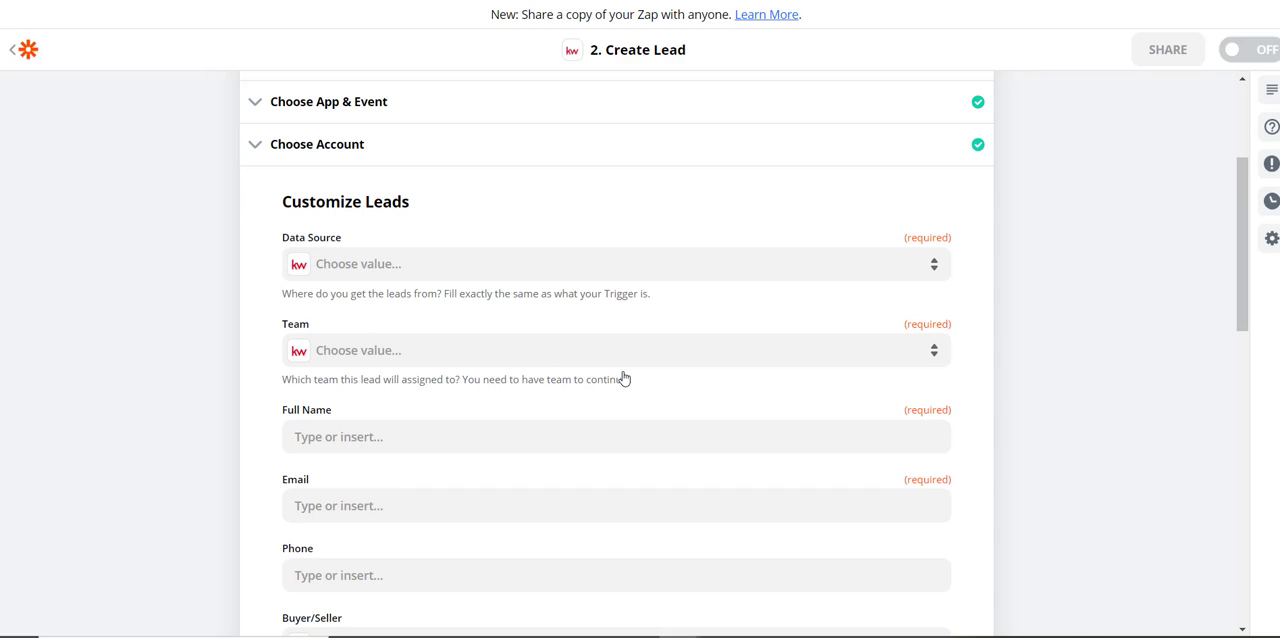
# Set the lead's Data Source to Google Contacts and its Team to No teams available
pyautogui.click(365, 264)
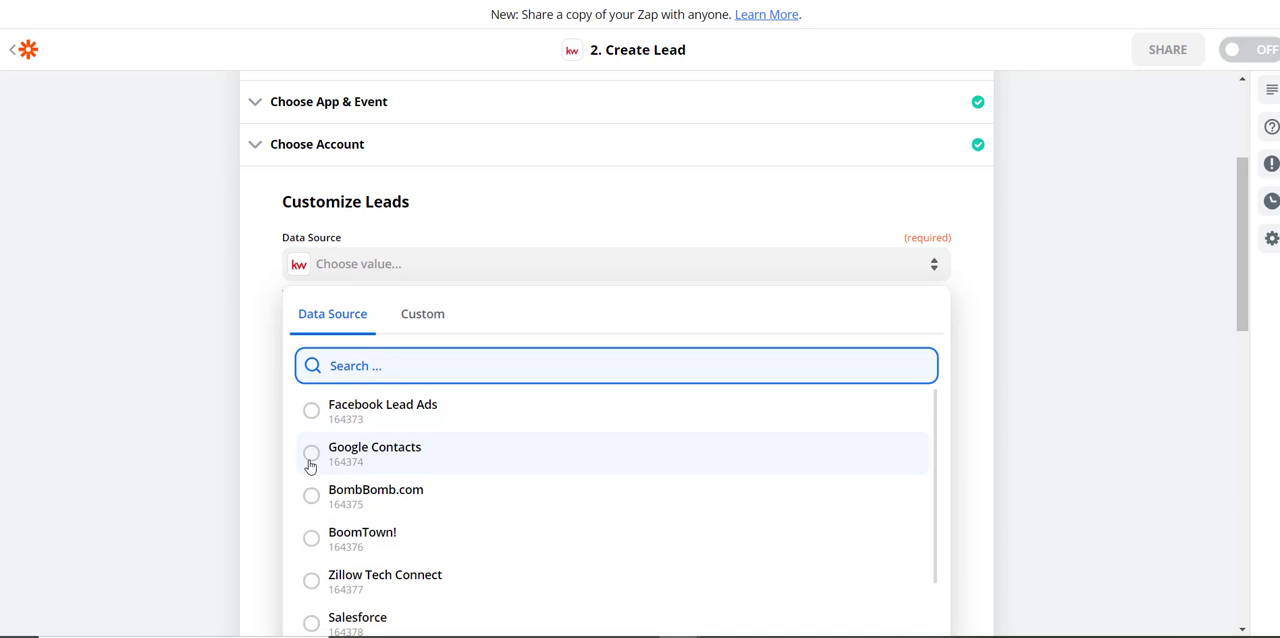
pyautogui.click(311, 459)
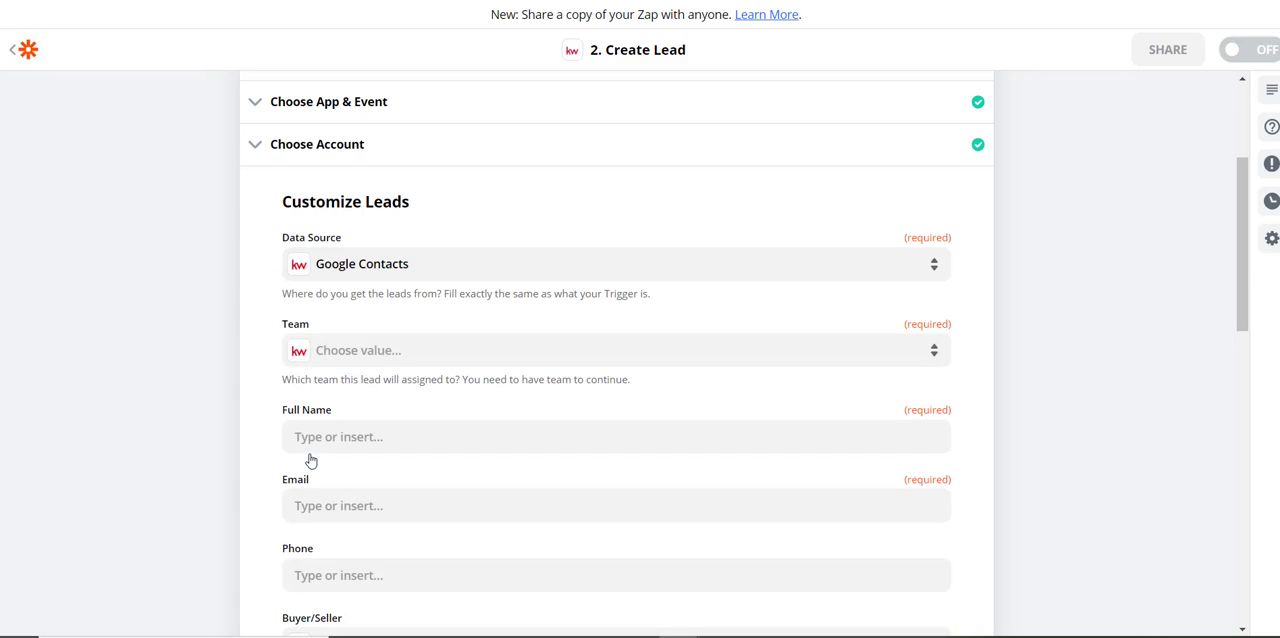
pyautogui.click(363, 355)
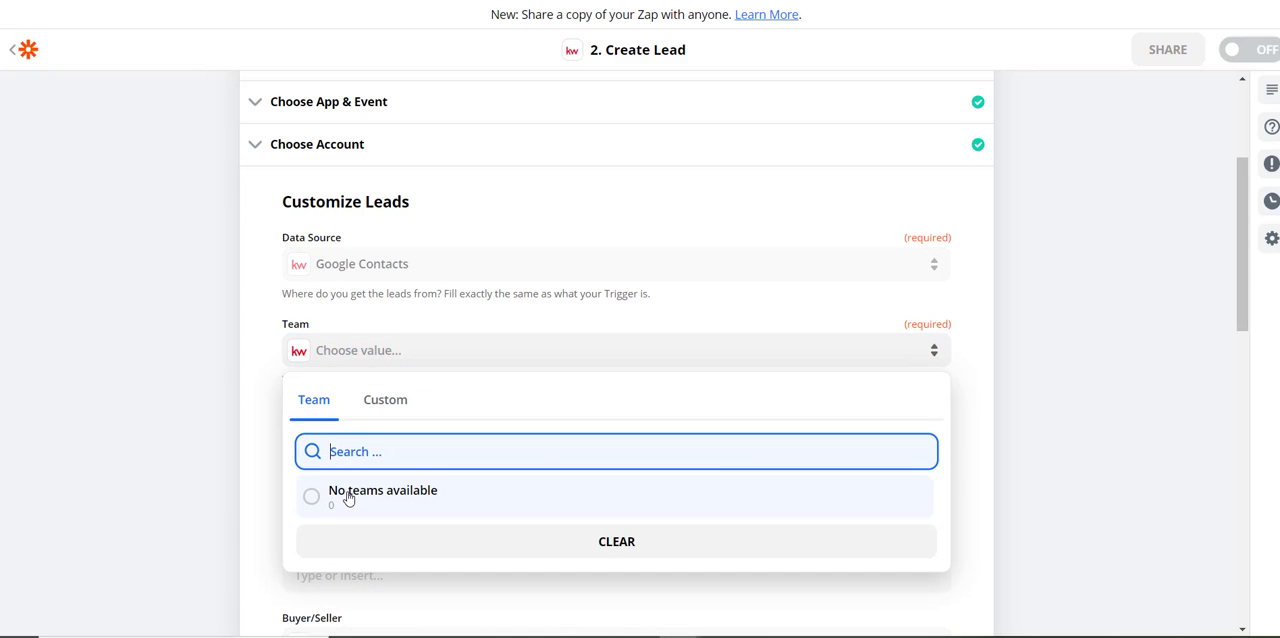
pyautogui.click(348, 495)
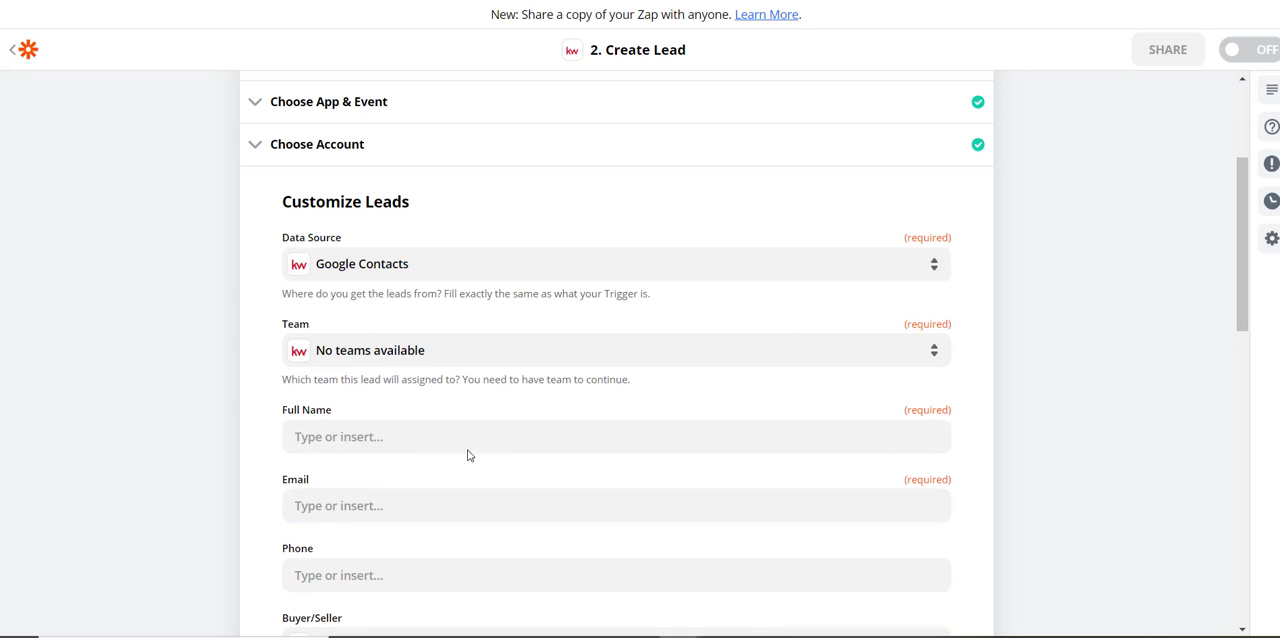
# Map the lead's Full Name to the spreadsheet's first_name followed by last_name
pyautogui.moveTo(382, 437); pyautogui.dragTo(248, 431)
pyautogui.scroll(-1, 158, 358)
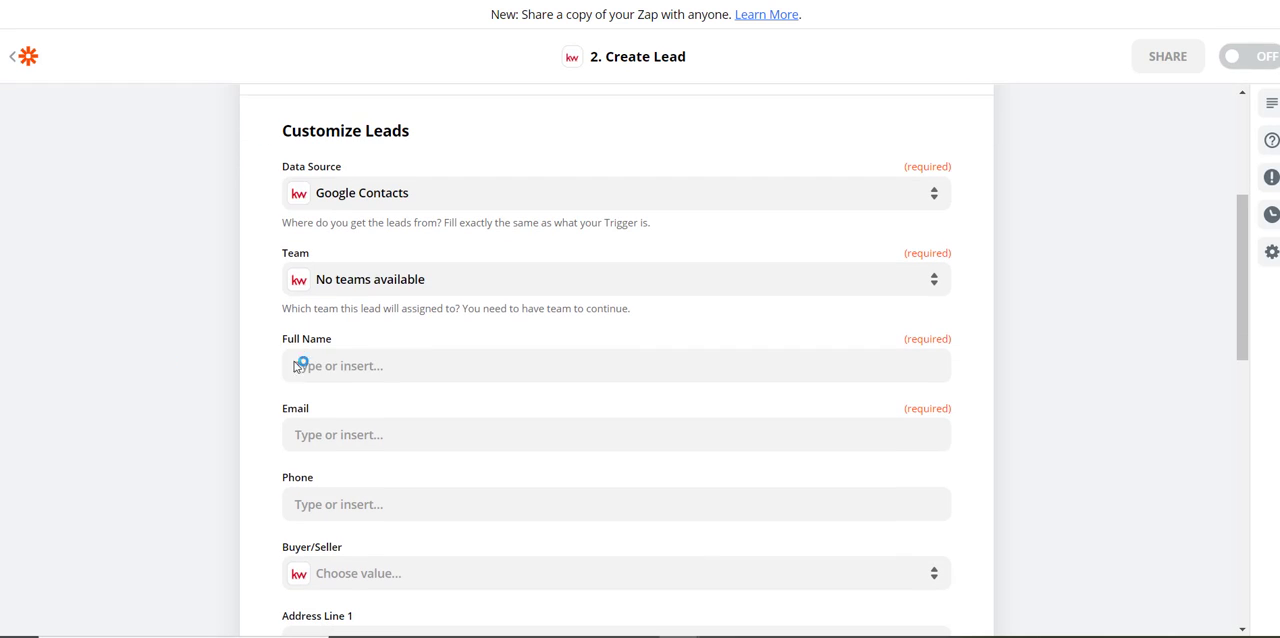
pyautogui.click(350, 366)
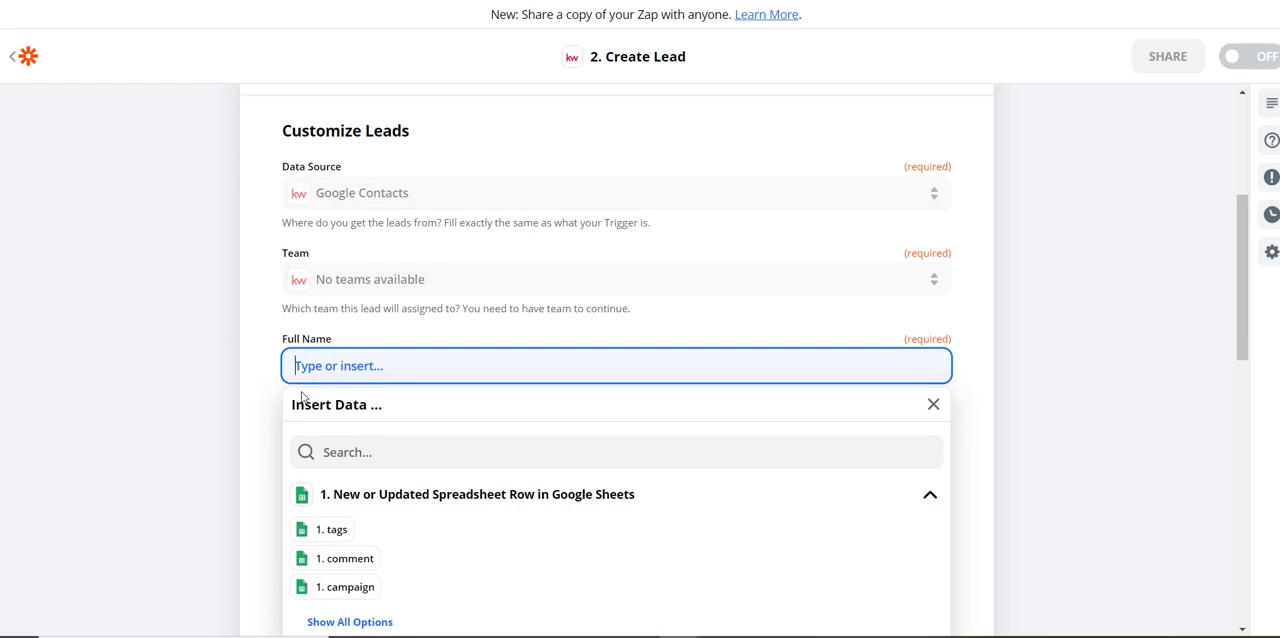
pyautogui.scroll(-1, 211, 358)
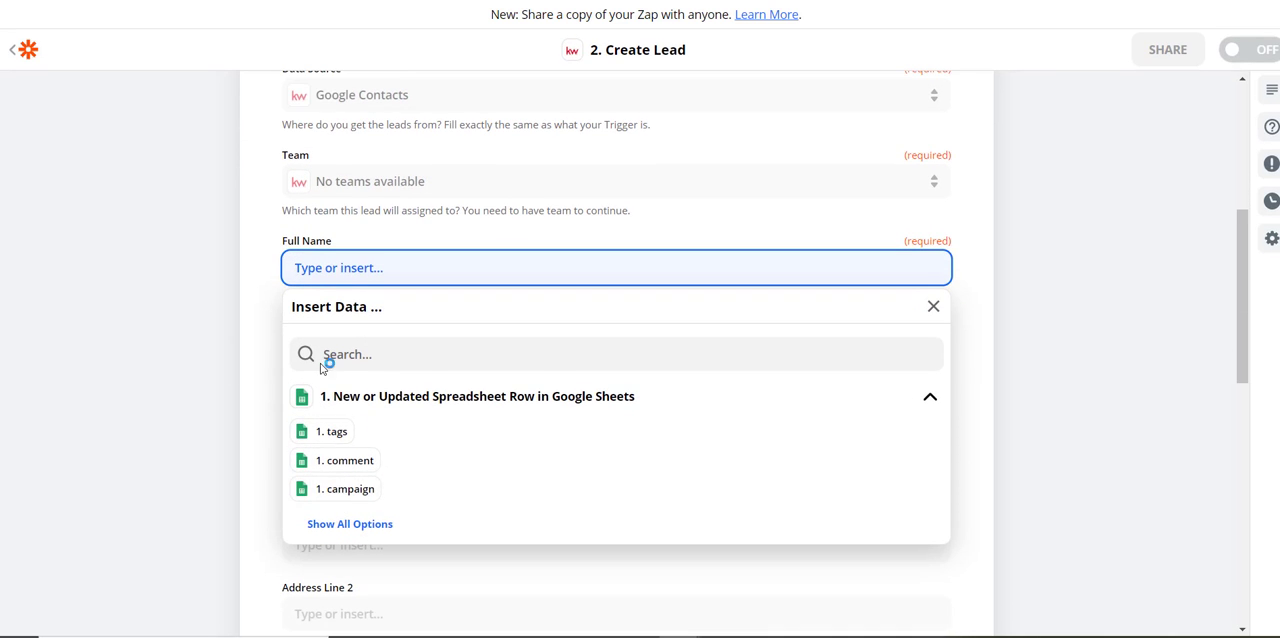
pyautogui.scroll(-1, 375, 438)
pyautogui.click(369, 443)
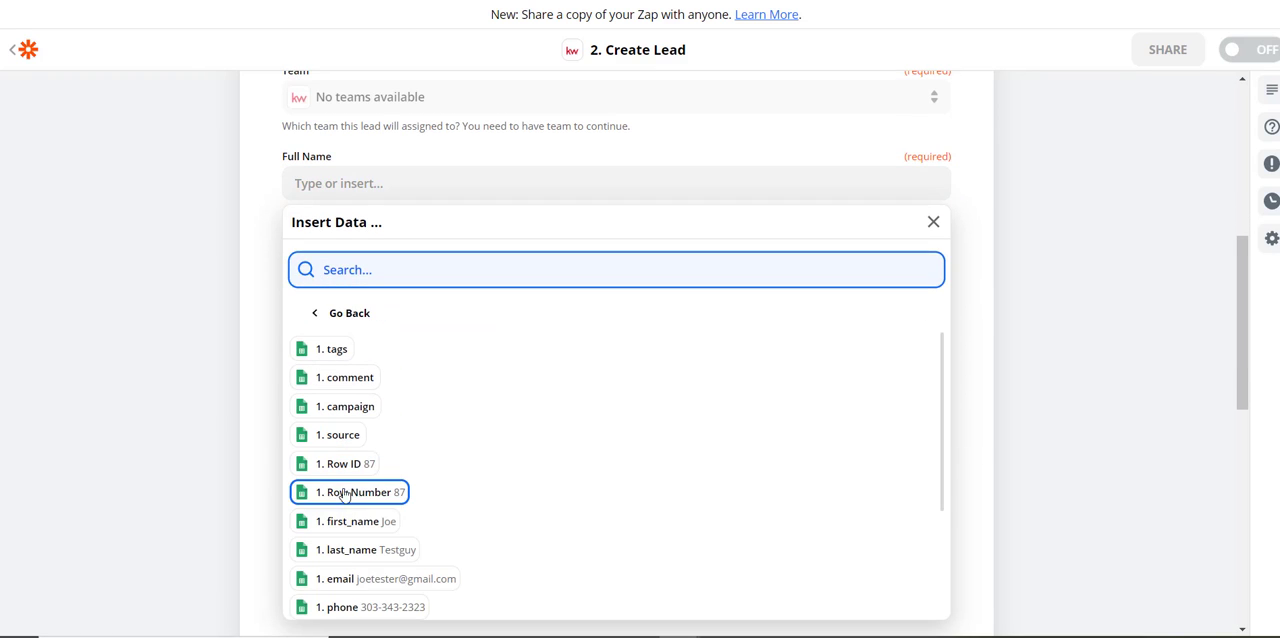
pyautogui.click(343, 519)
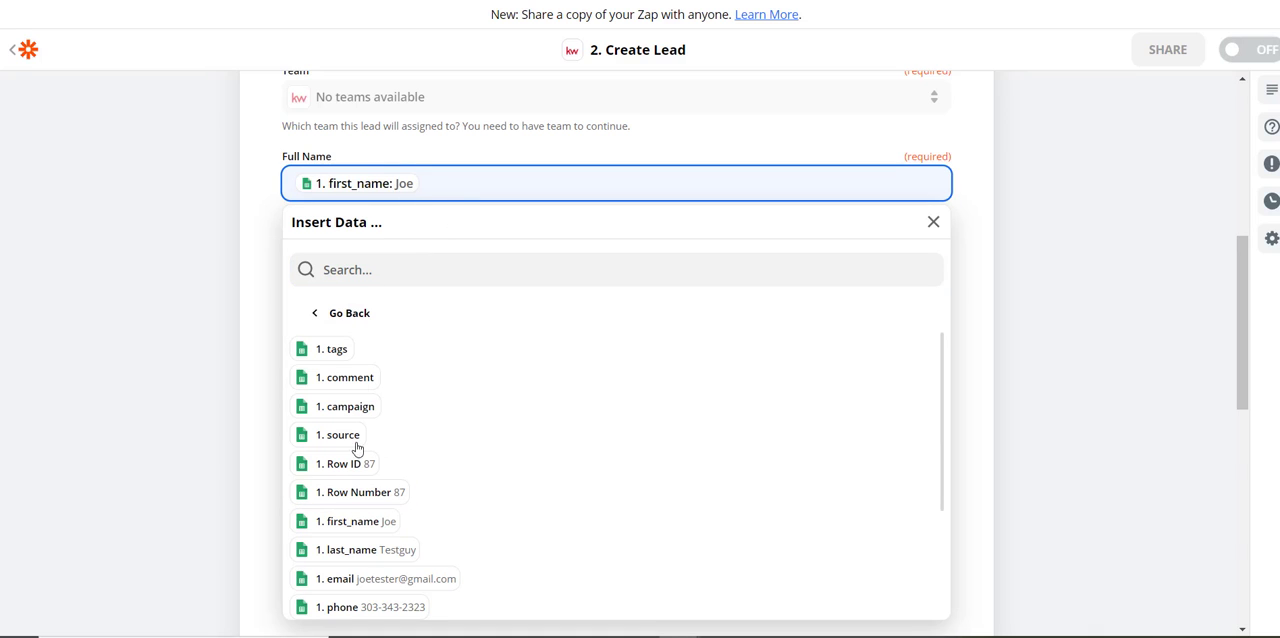
pyautogui.click(350, 549)
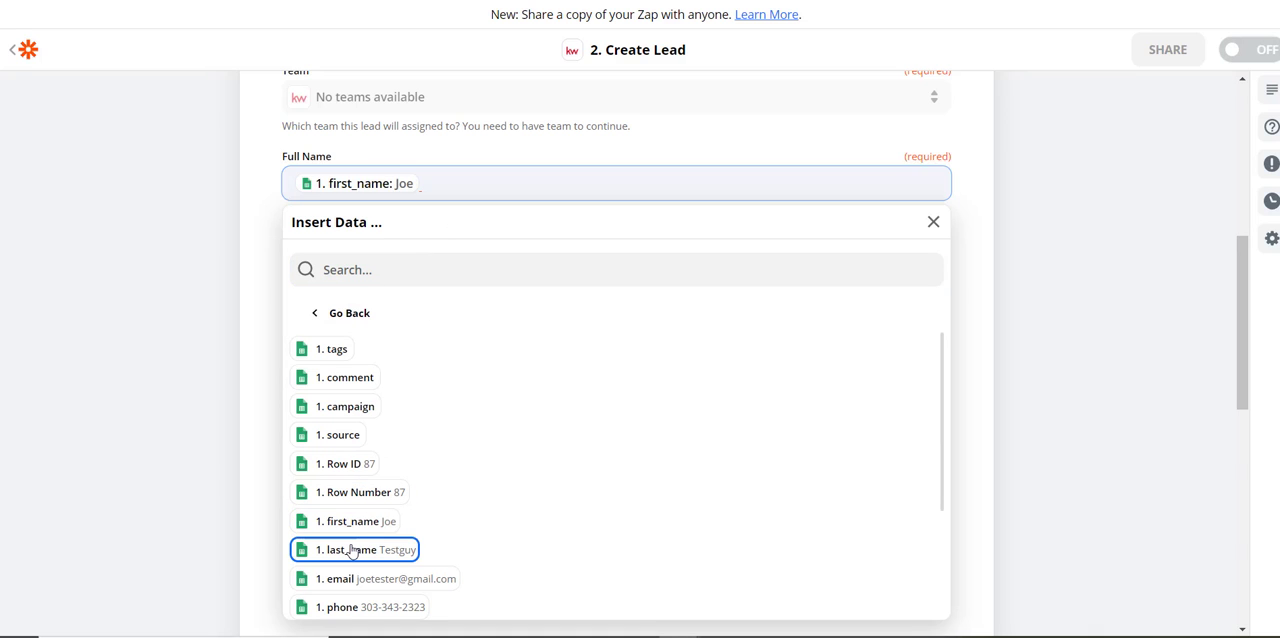
pyautogui.click(236, 243)
# Map the lead's Email field to the email column from the Google Sheets trigger row
pyautogui.click(341, 250)
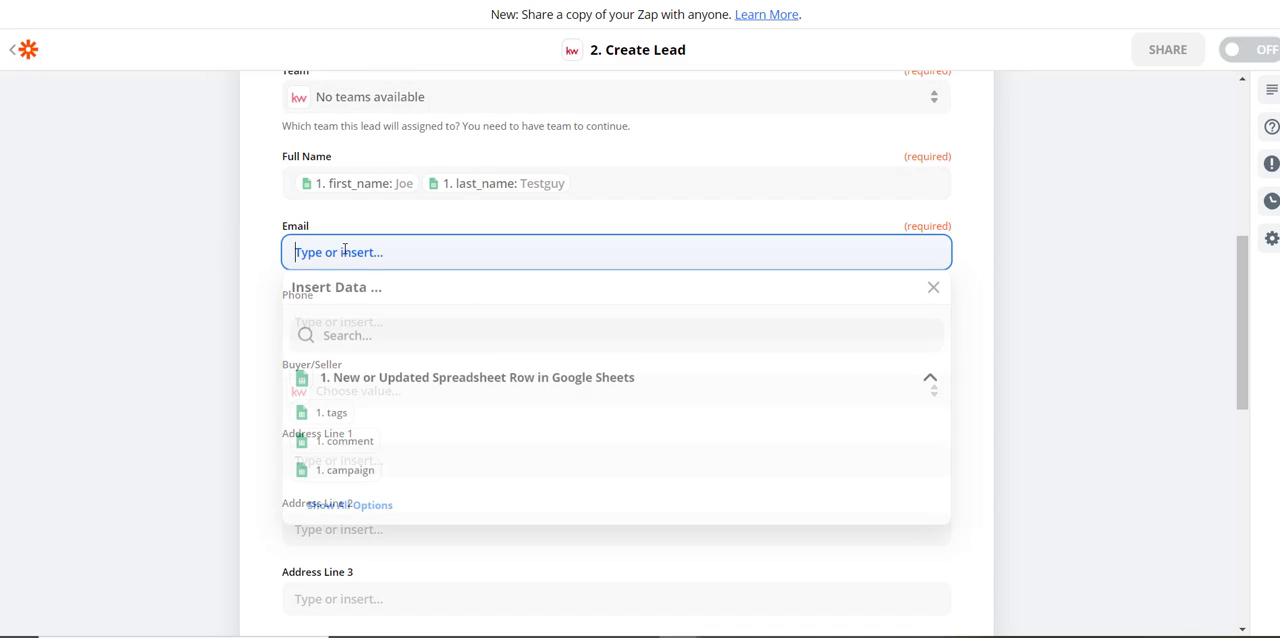
pyautogui.click(350, 509)
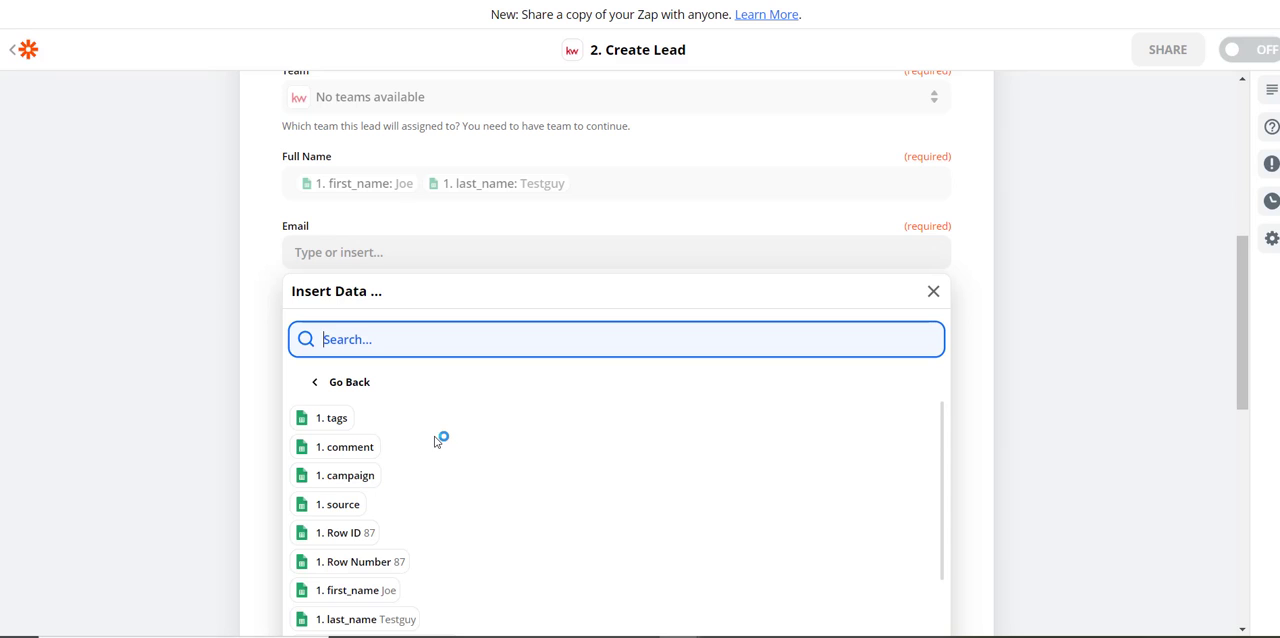
pyautogui.scroll(-2, 440, 445)
pyautogui.click(334, 566)
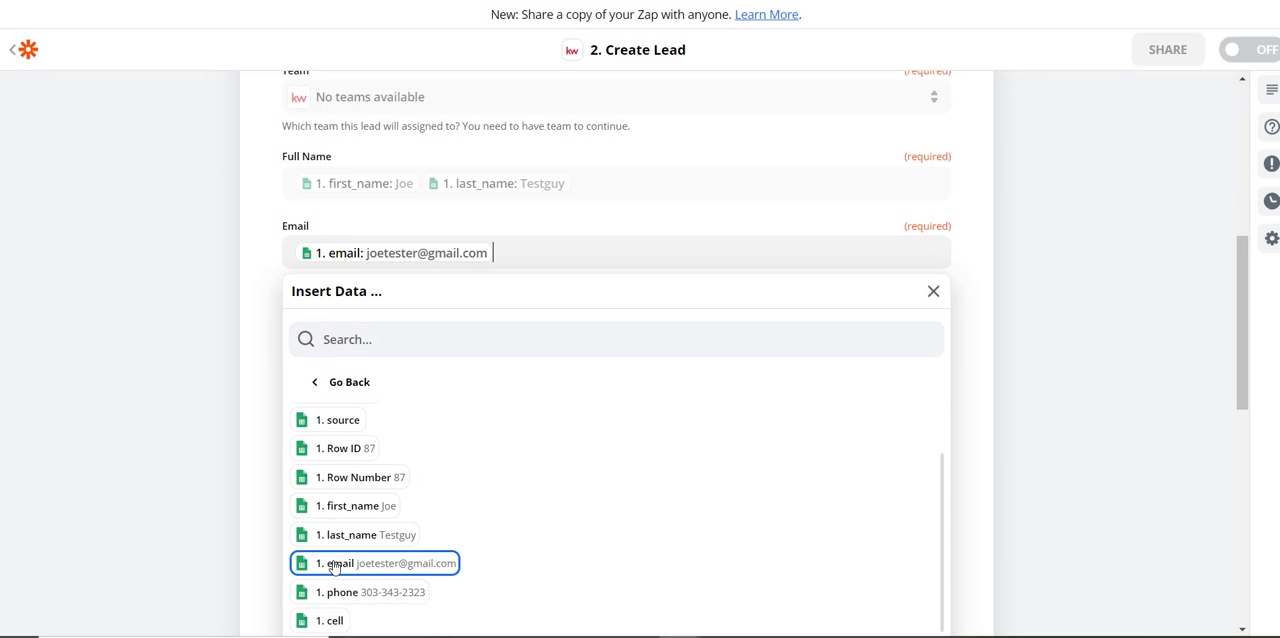
pyautogui.click(243, 320)
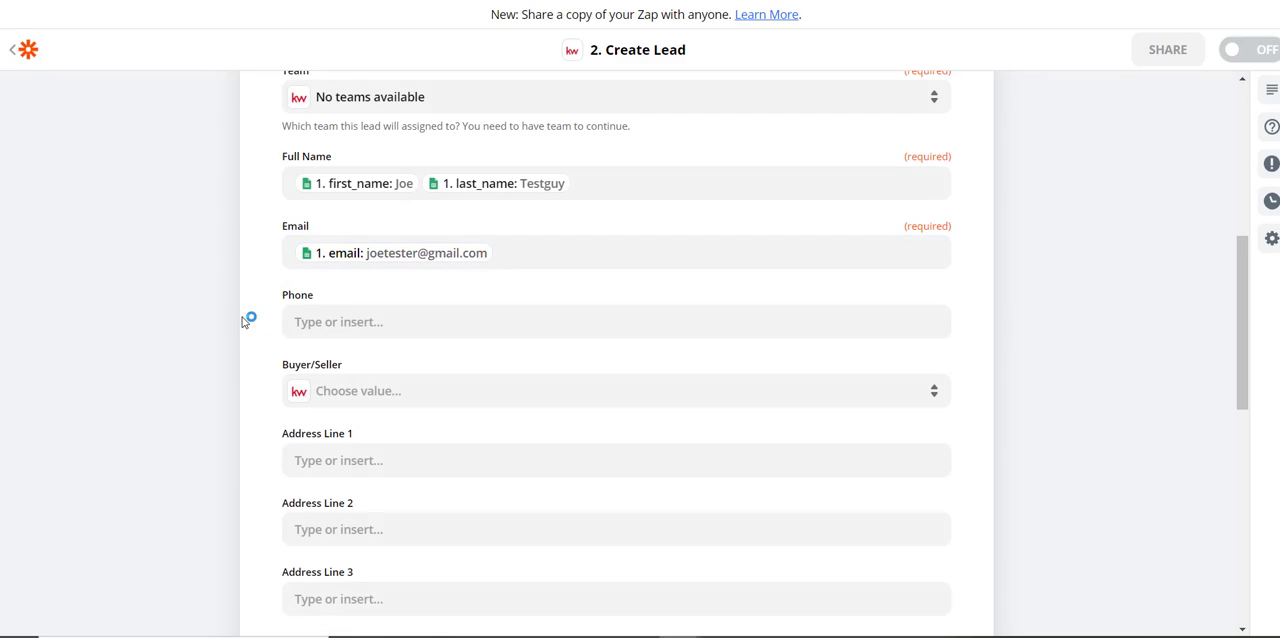
# Map the lead's Phone field to the spreadsheet's phone column and set Buyer/Seller to Buyer
pyautogui.click(340, 321)
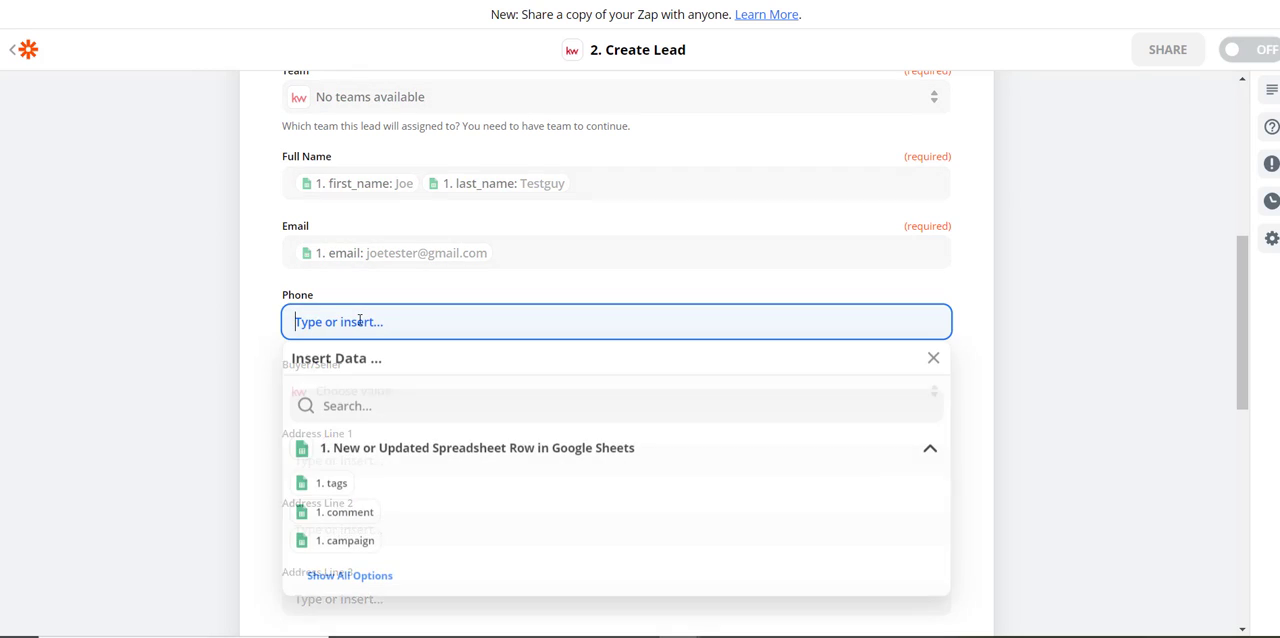
pyautogui.click(350, 577)
pyautogui.scroll(-5, 380, 512)
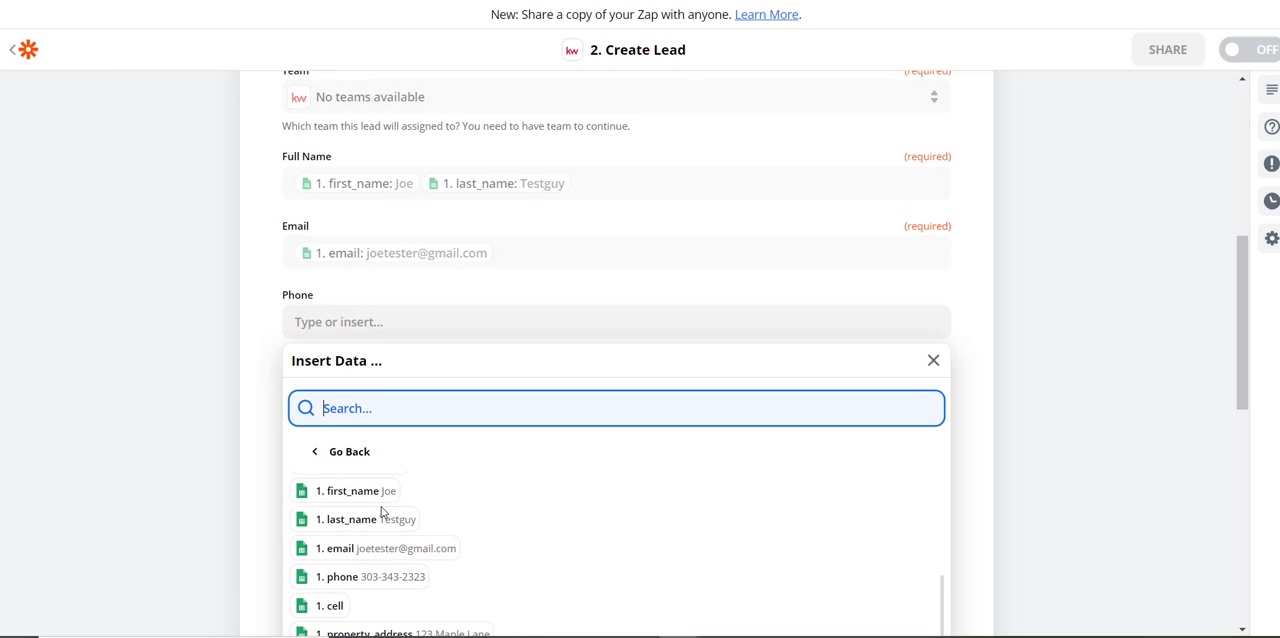
pyautogui.click(342, 577)
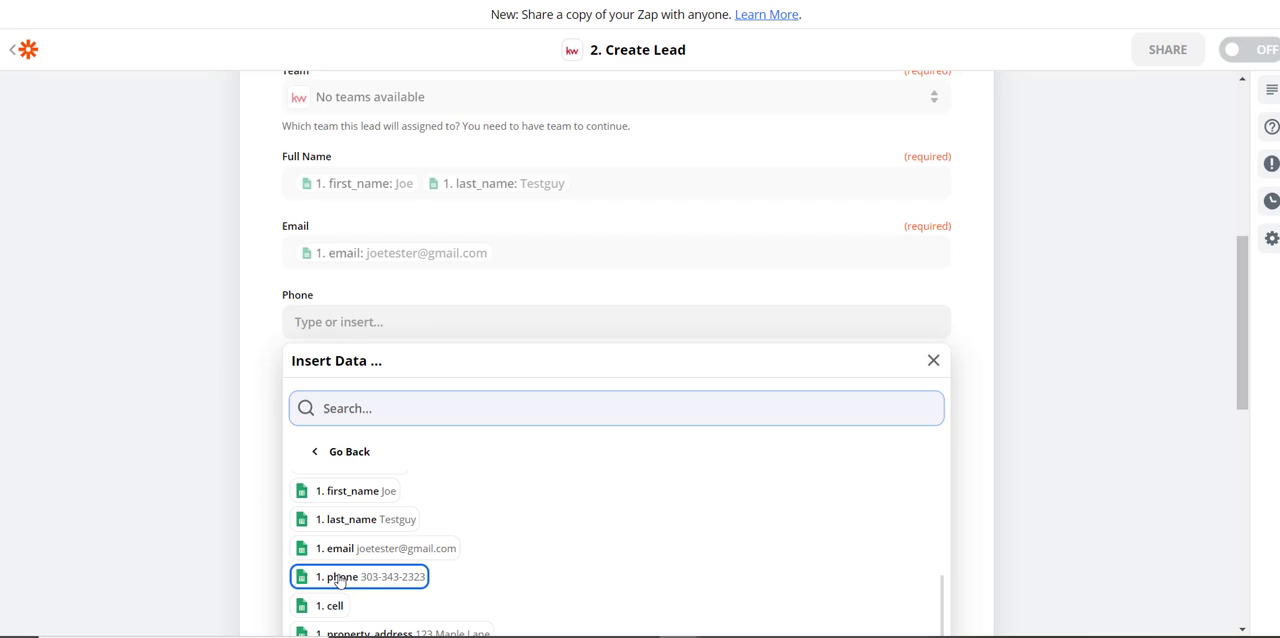
pyautogui.click(190, 372)
pyautogui.click(356, 396)
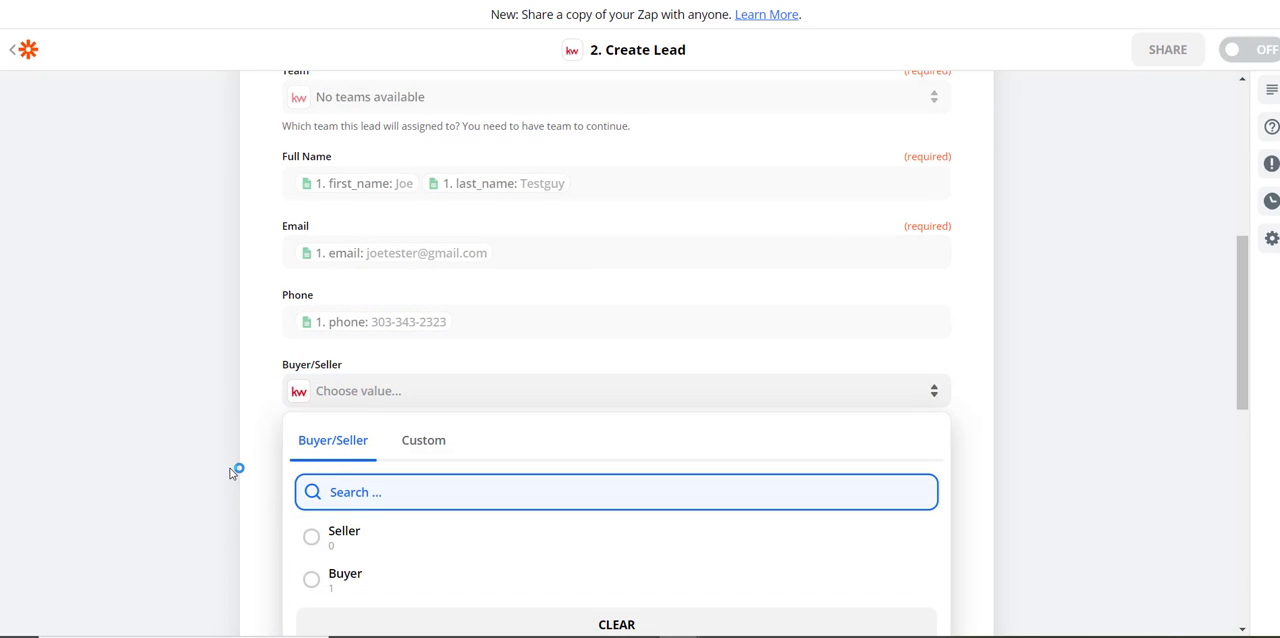
pyautogui.click(311, 577)
# Map Address Line 1 of the lead to the spreadsheet's property_address column
pyautogui.scroll(-1, 221, 360)
pyautogui.scroll(-2, 219, 358)
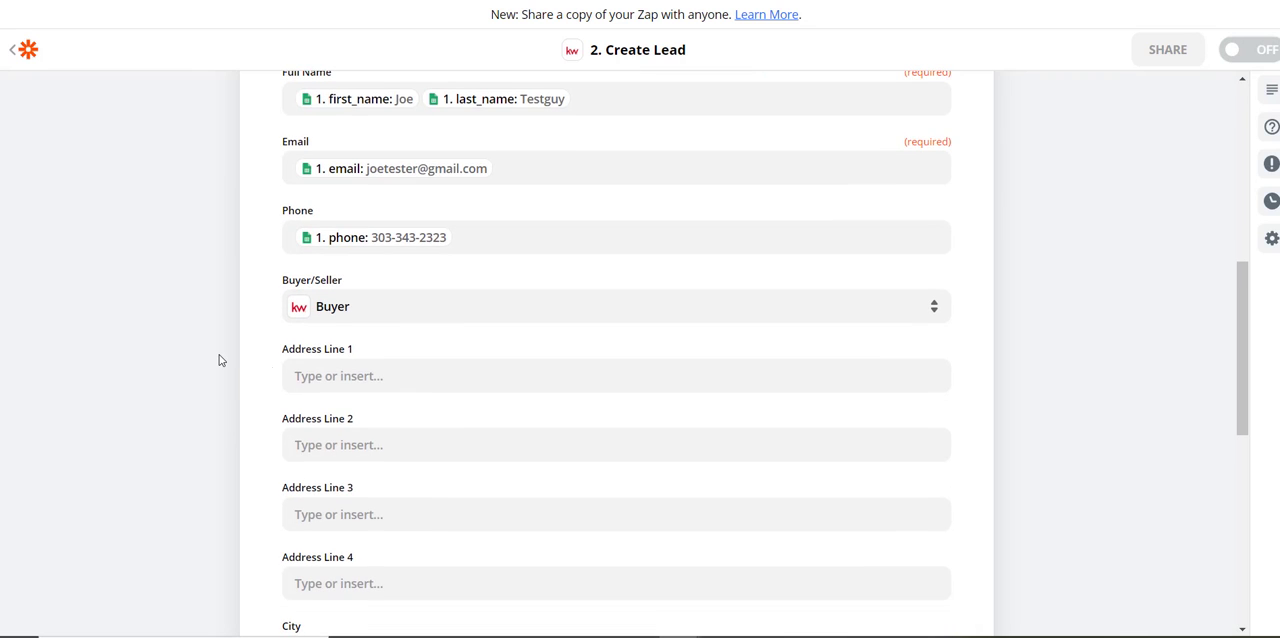
pyautogui.click(340, 378)
pyautogui.scroll(-3, 270, 510)
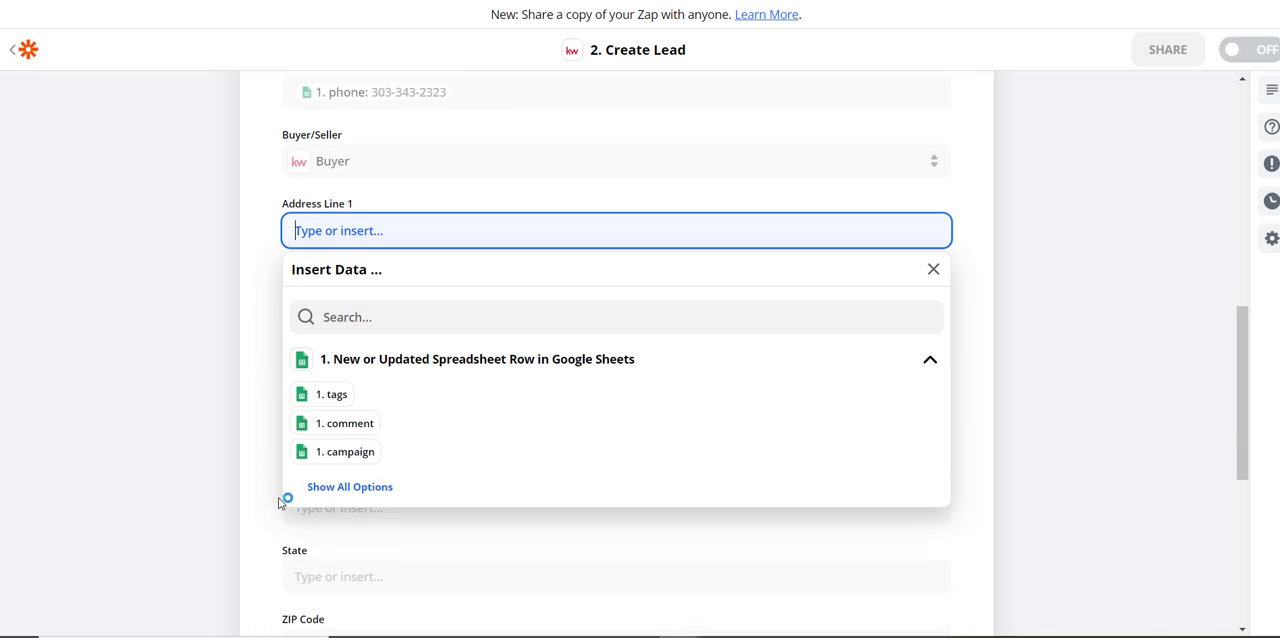
pyautogui.click(383, 465)
pyautogui.scroll(-3, 469, 499)
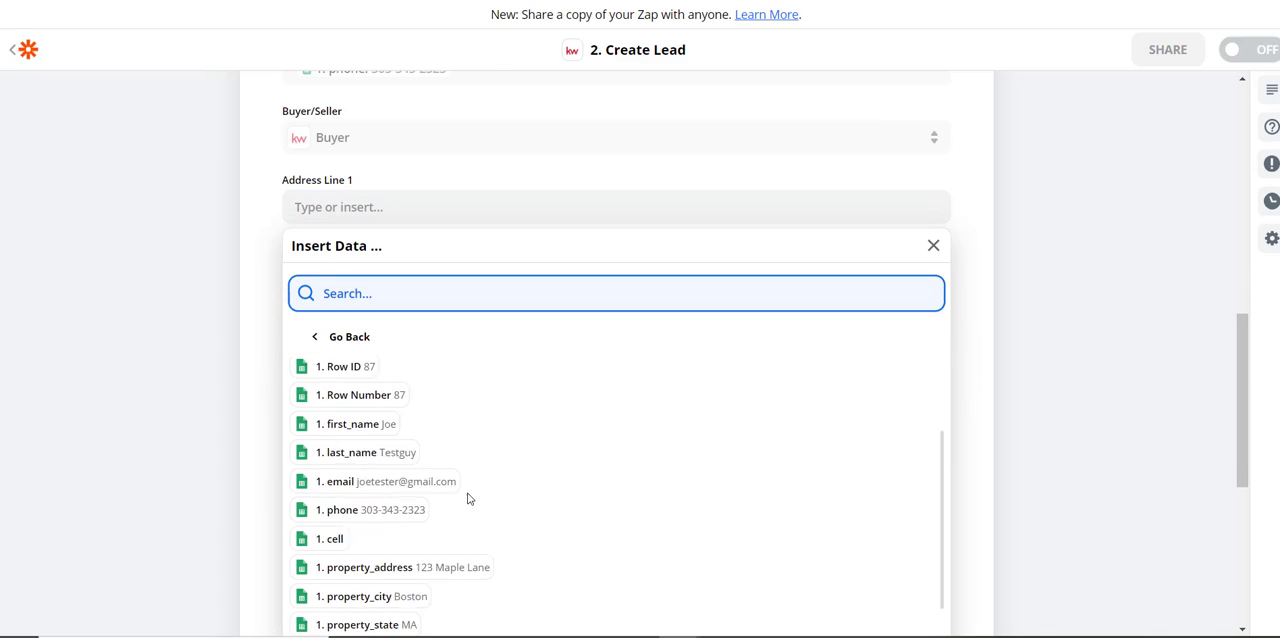
pyautogui.click(357, 522)
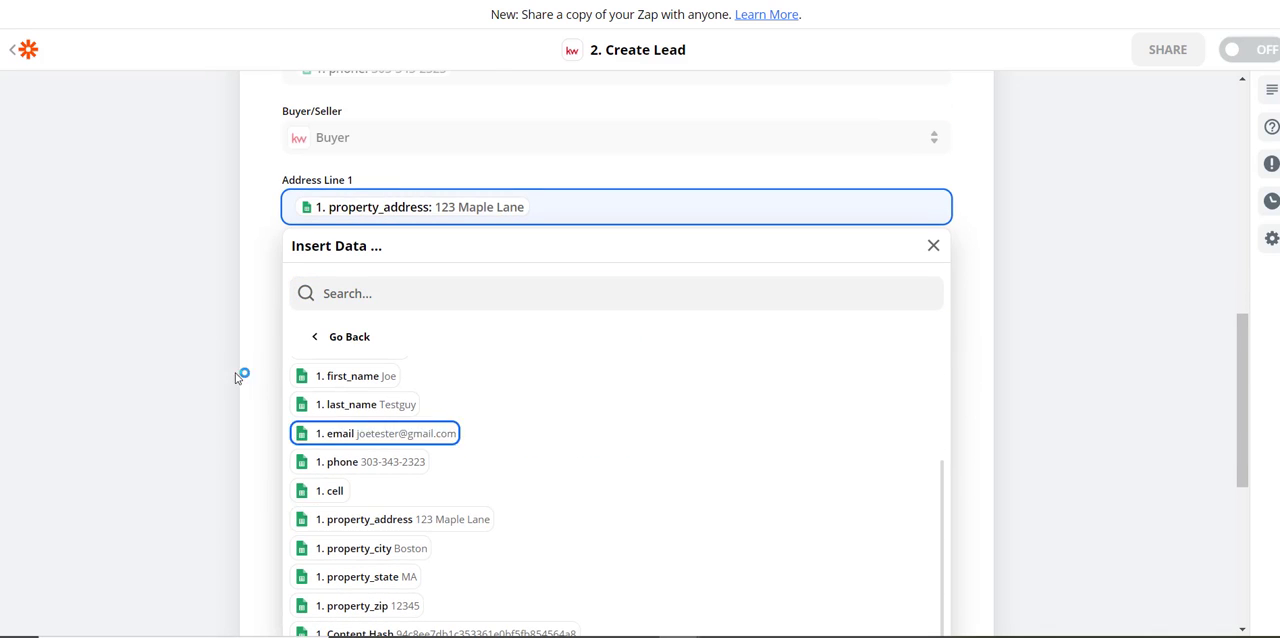
pyautogui.click(206, 349)
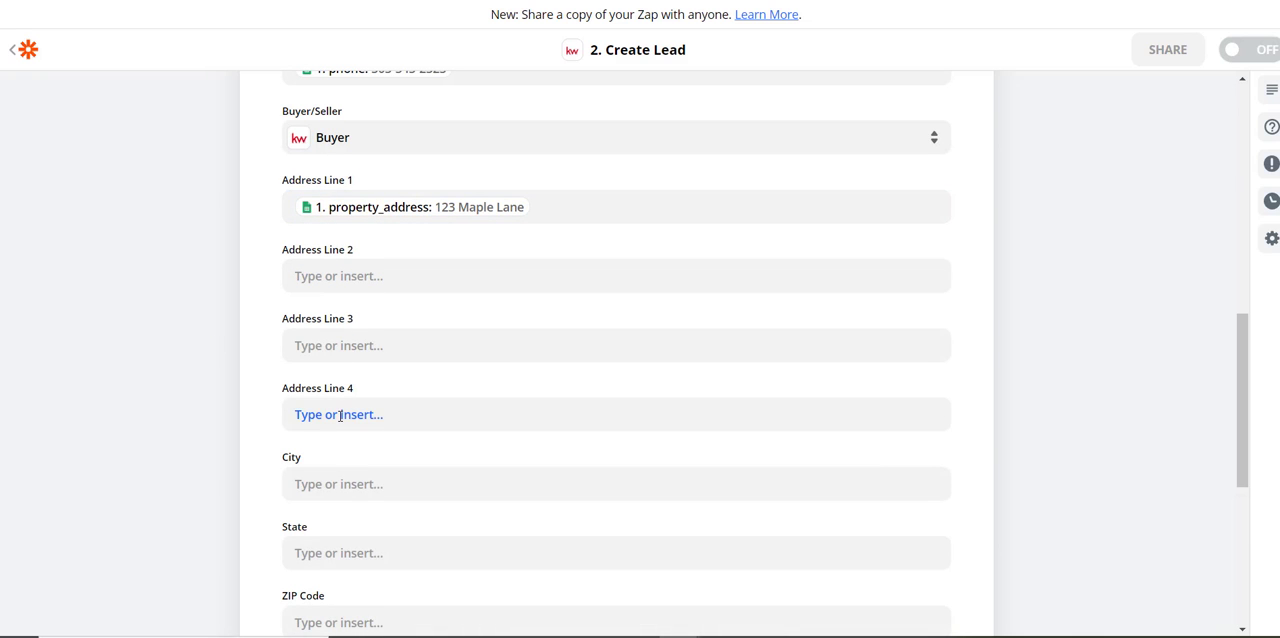
# Map the lead's City field to the property_city column of the spreadsheet row
pyautogui.click(327, 482)
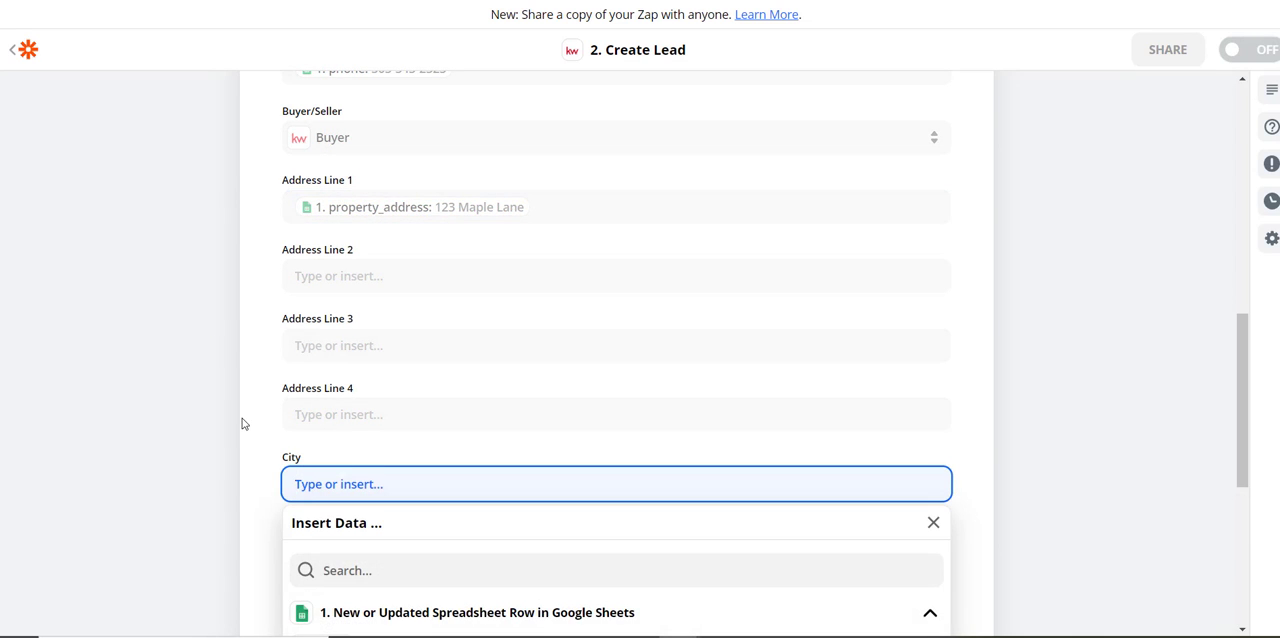
pyautogui.scroll(-3, 260, 440)
pyautogui.click(342, 487)
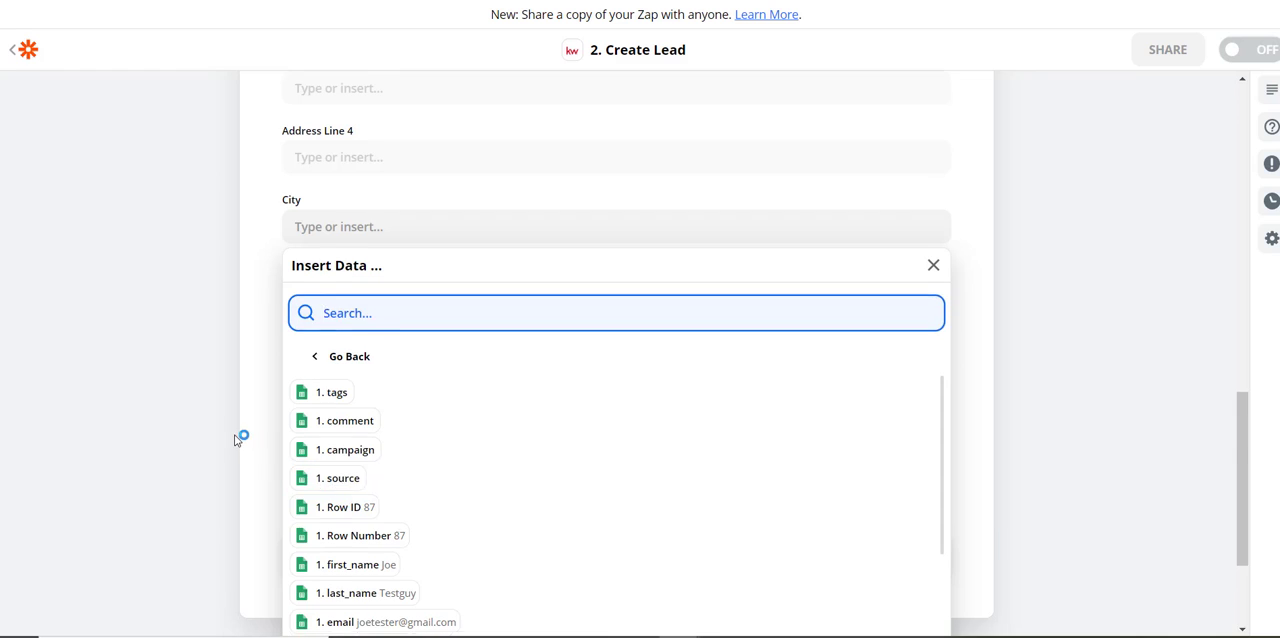
pyautogui.scroll(-2, 248, 435)
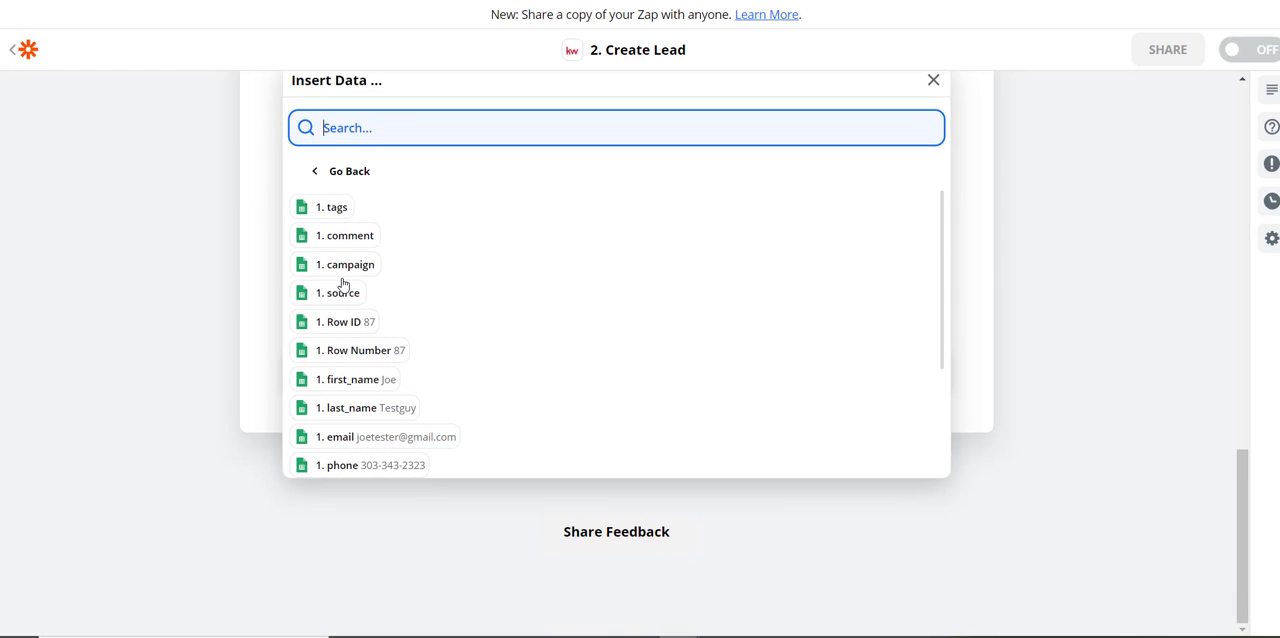
pyautogui.scroll(-2, 345, 300)
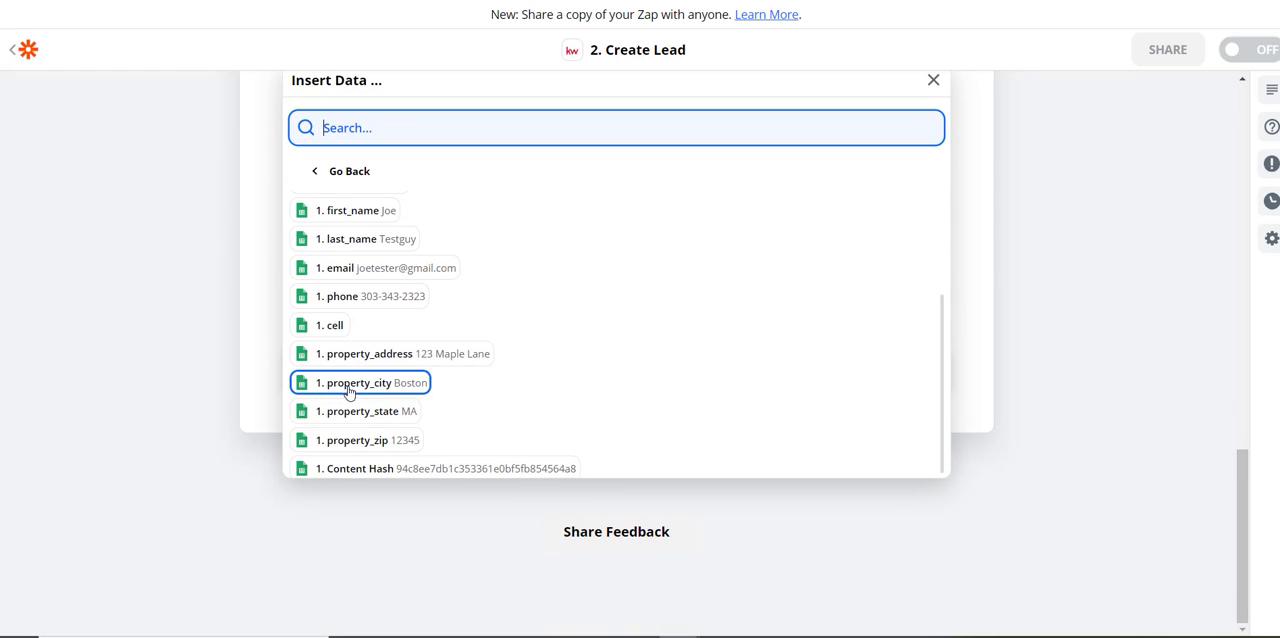
pyautogui.click(350, 384)
pyautogui.click(220, 399)
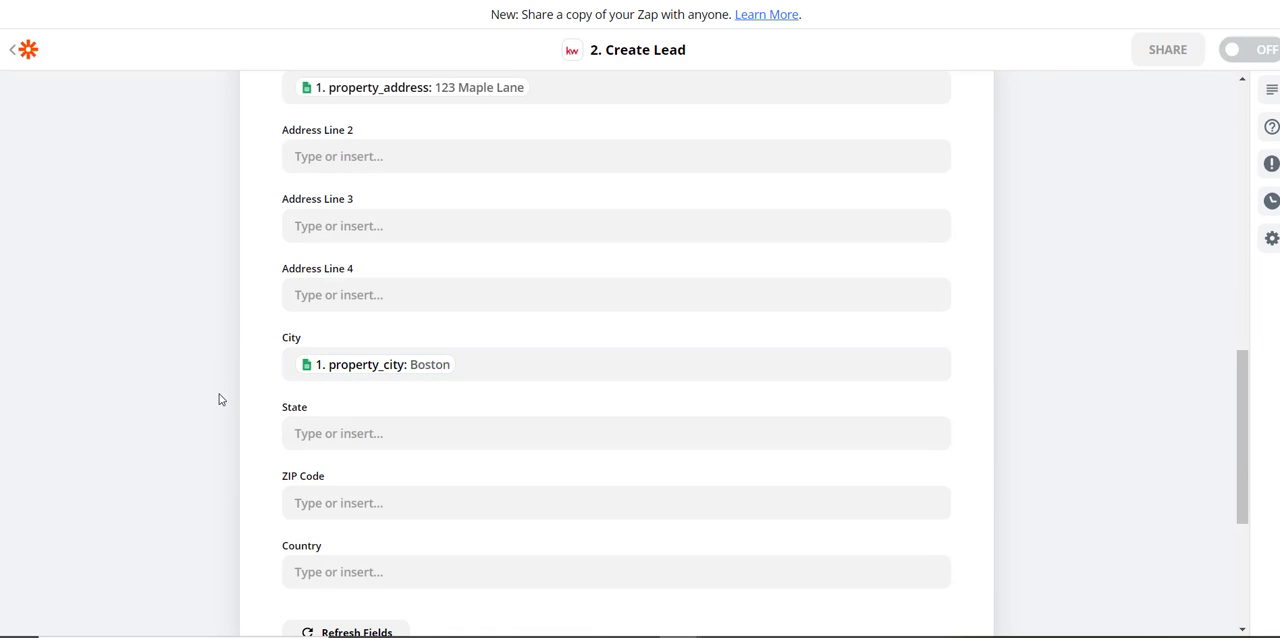
# Map the lead's State field to the spreadsheet's property_state column
pyautogui.click(334, 430)
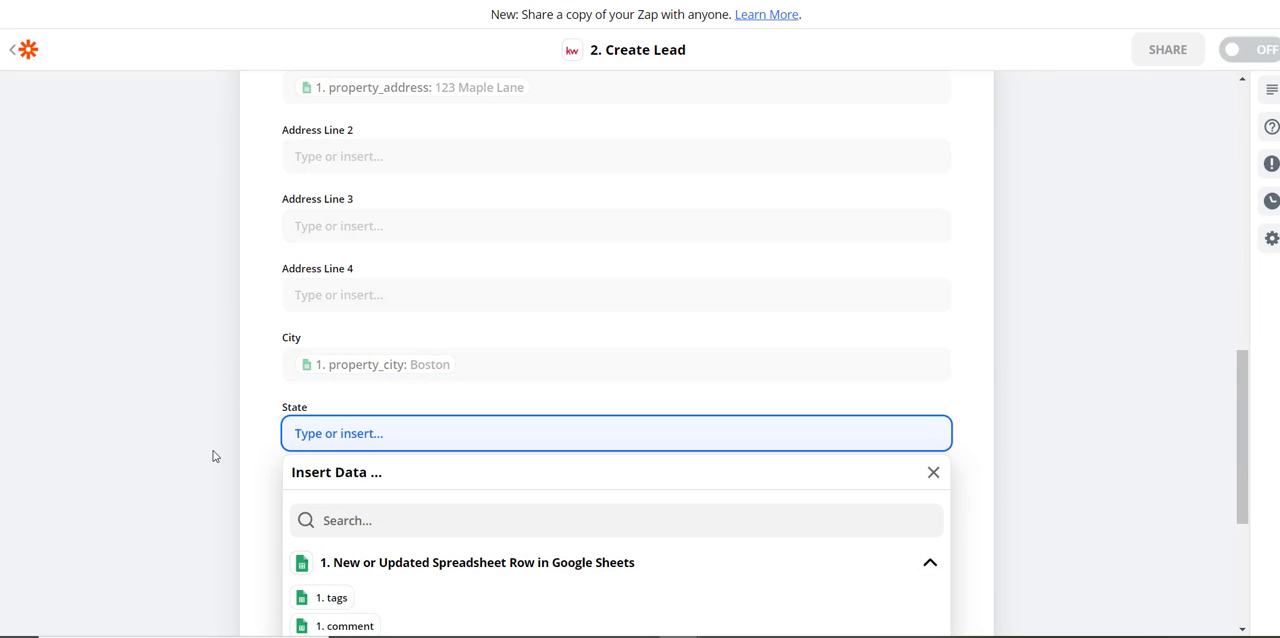
pyautogui.scroll(-3, 337, 423)
pyautogui.click(355, 367)
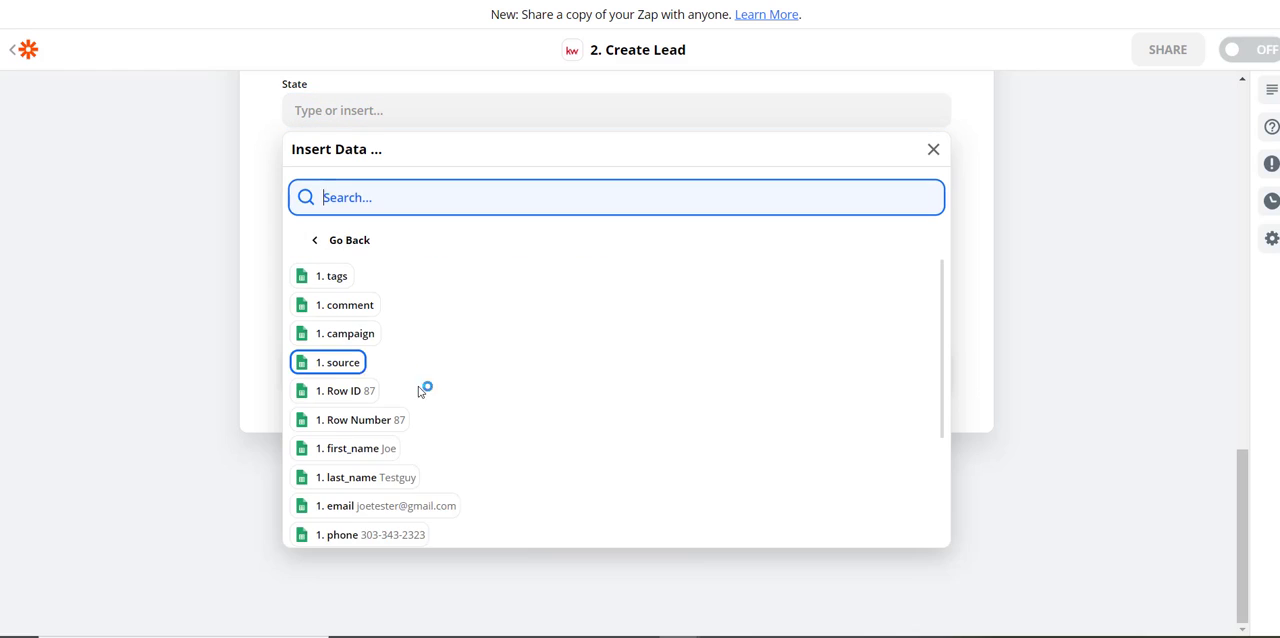
pyautogui.scroll(-3, 419, 391)
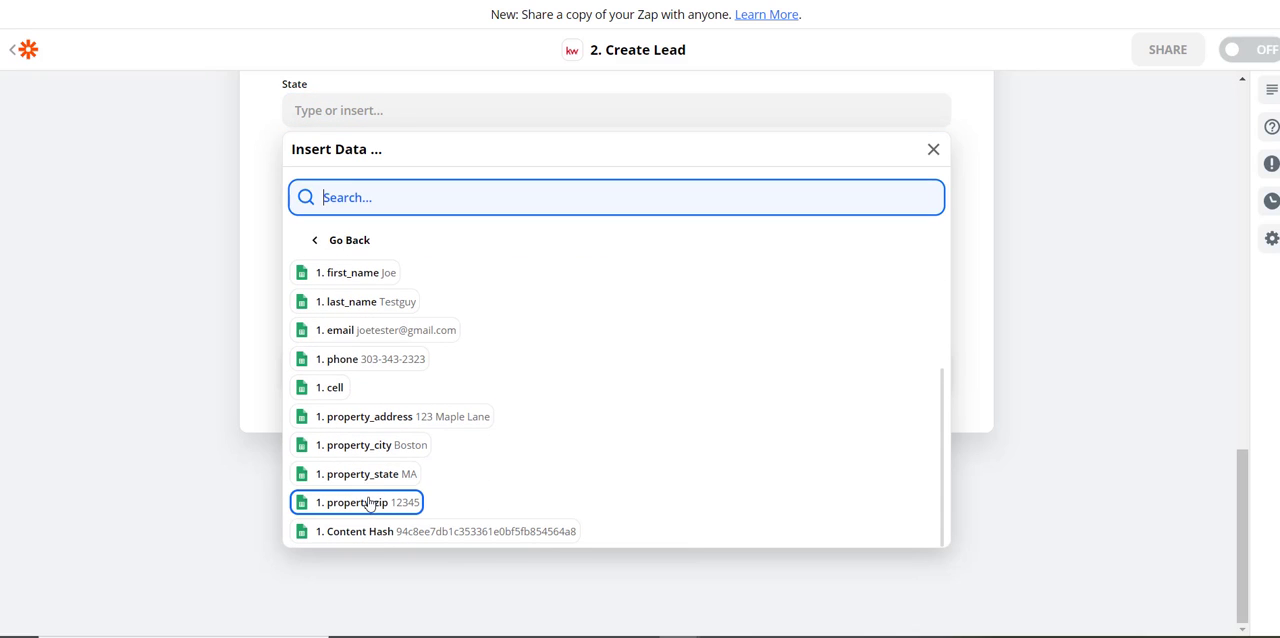
pyautogui.click(366, 476)
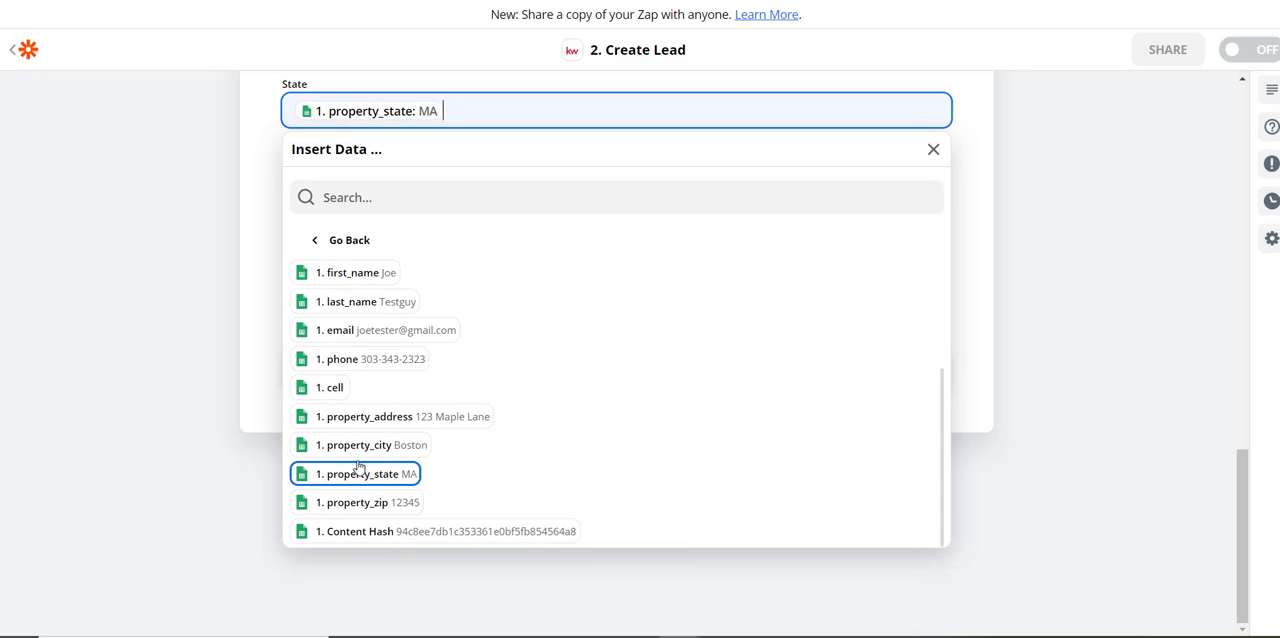
pyautogui.click(197, 343)
# Map the lead's ZIP Code field to the property_zip column of the spreadsheet row
pyautogui.click(360, 180)
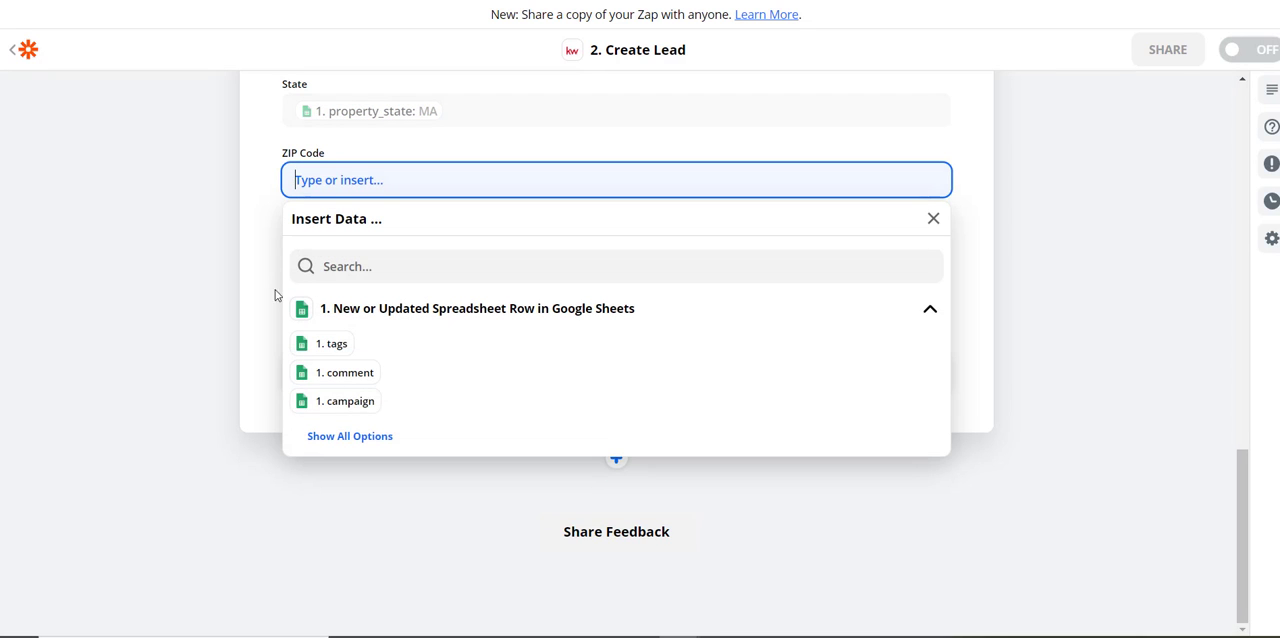
pyautogui.click(338, 435)
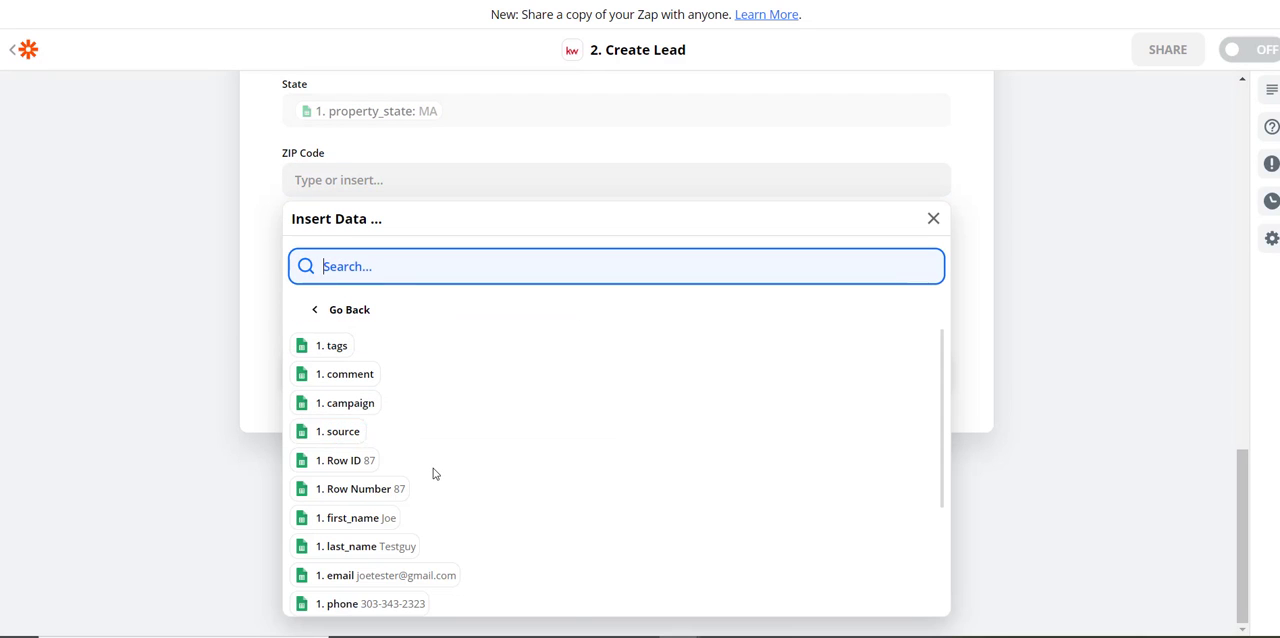
pyautogui.scroll(-2, 430, 480)
pyautogui.click(360, 574)
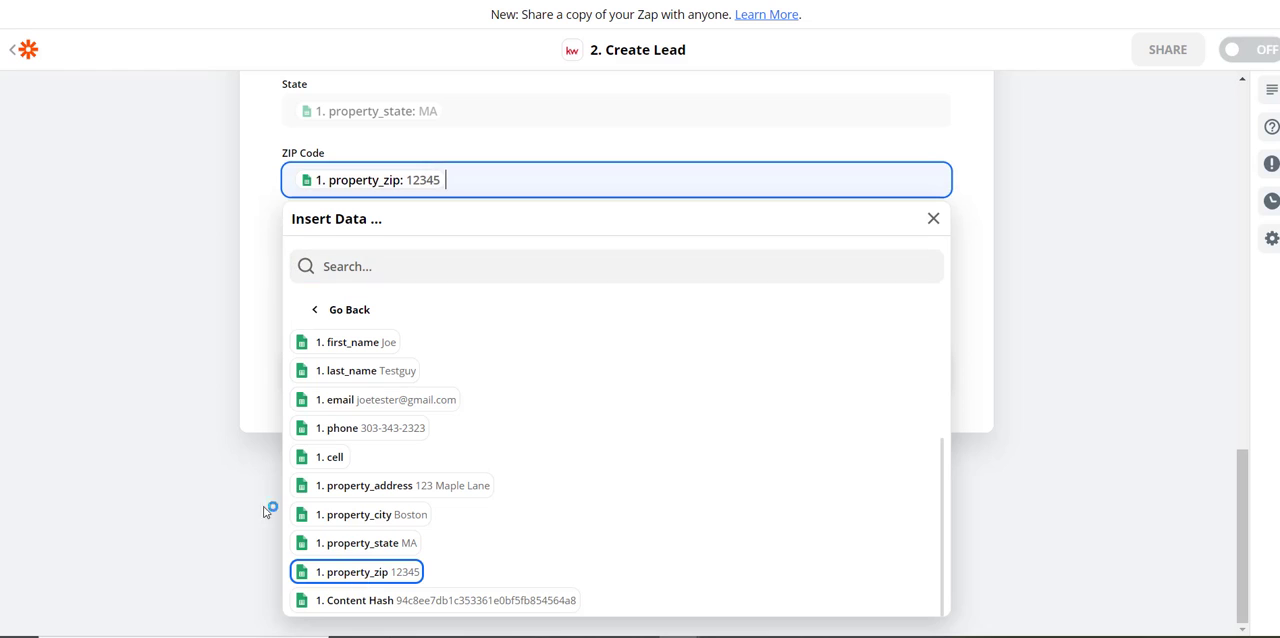
pyautogui.click(172, 422)
# Review all mapped lead fields of the Create Lead action, from Data Source and Team through to ZIP Code and Country
pyautogui.scroll(8, 227, 262)
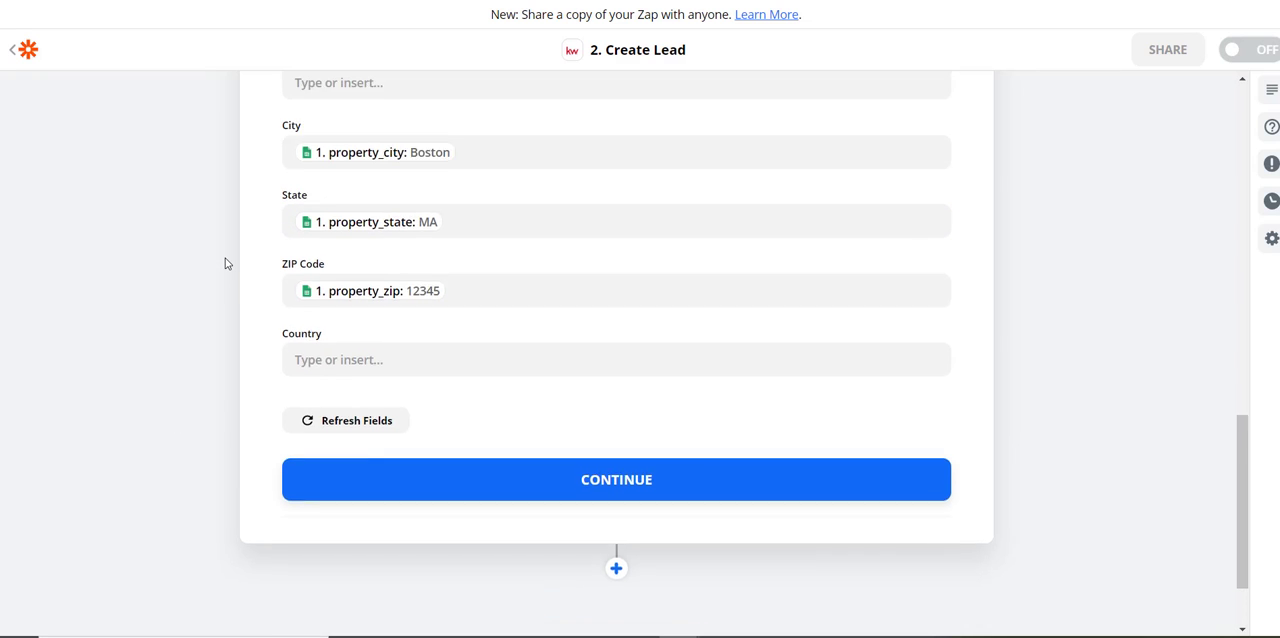
pyautogui.scroll(2, 229, 258)
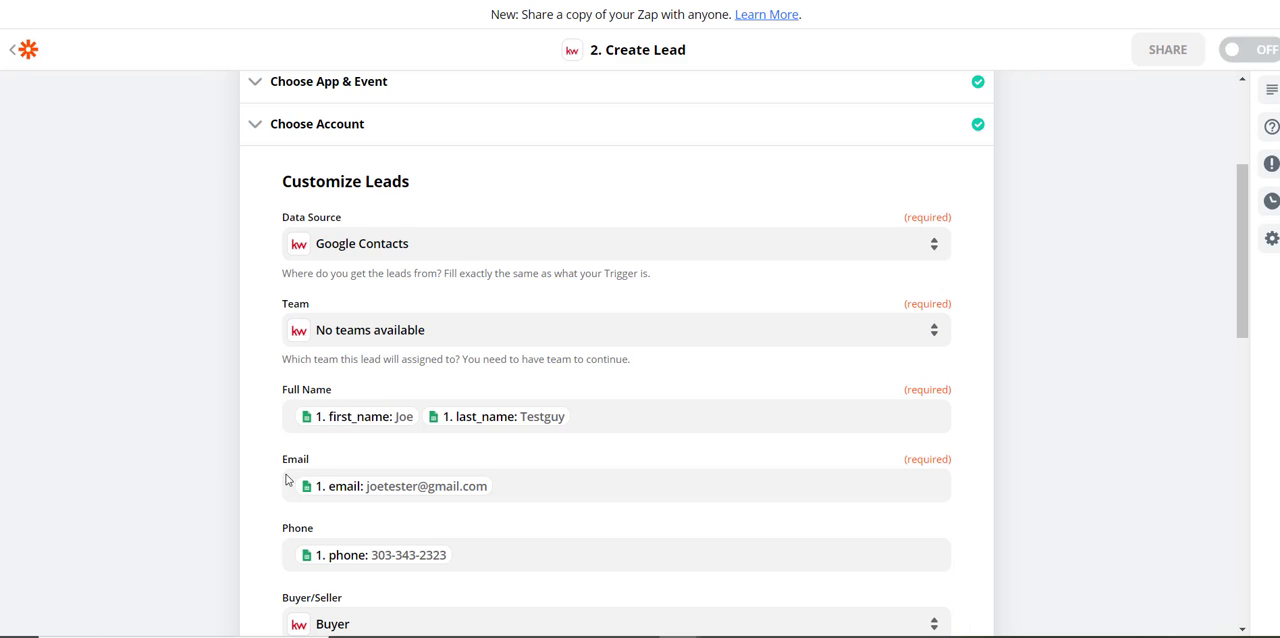
pyautogui.scroll(-3, 171, 417)
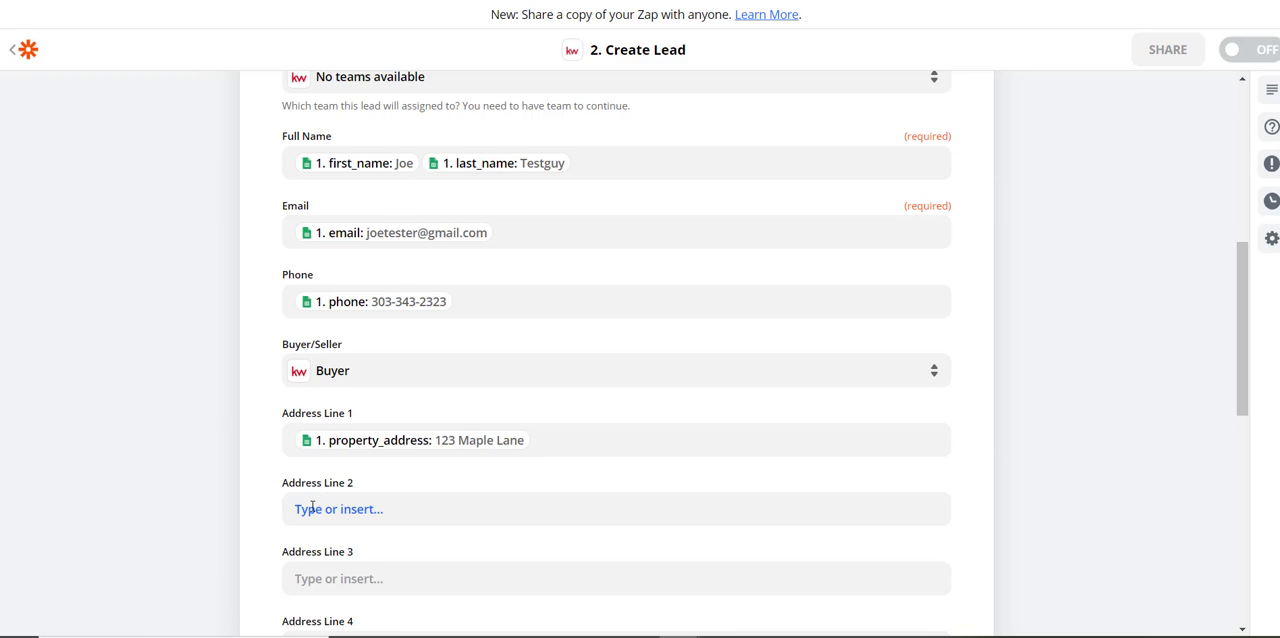
pyautogui.scroll(-1, 311, 497)
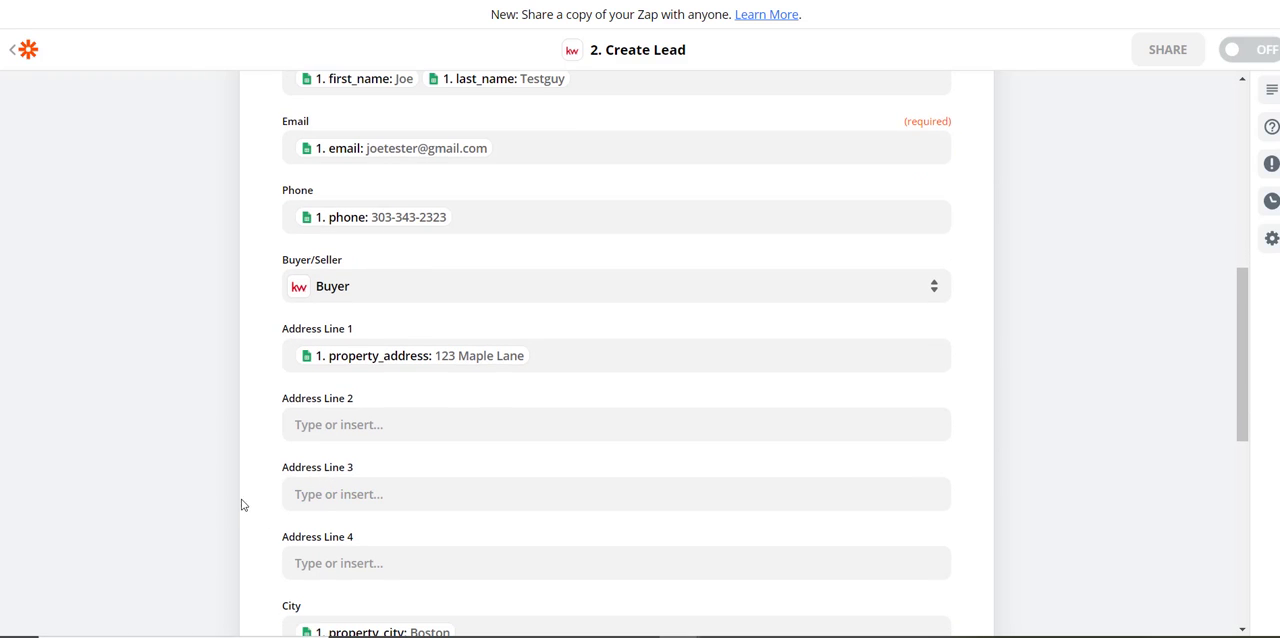
pyautogui.scroll(-1, 230, 490)
pyautogui.scroll(-1, 240, 478)
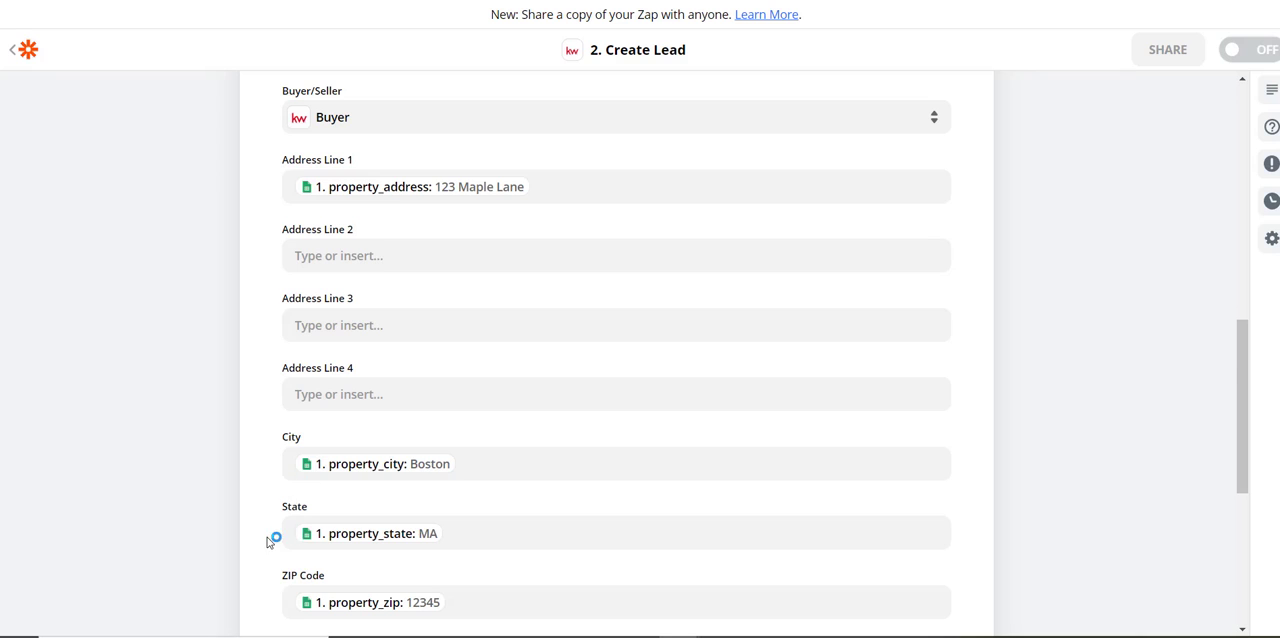
pyautogui.scroll(-1, 268, 536)
pyautogui.scroll(-1, 285, 515)
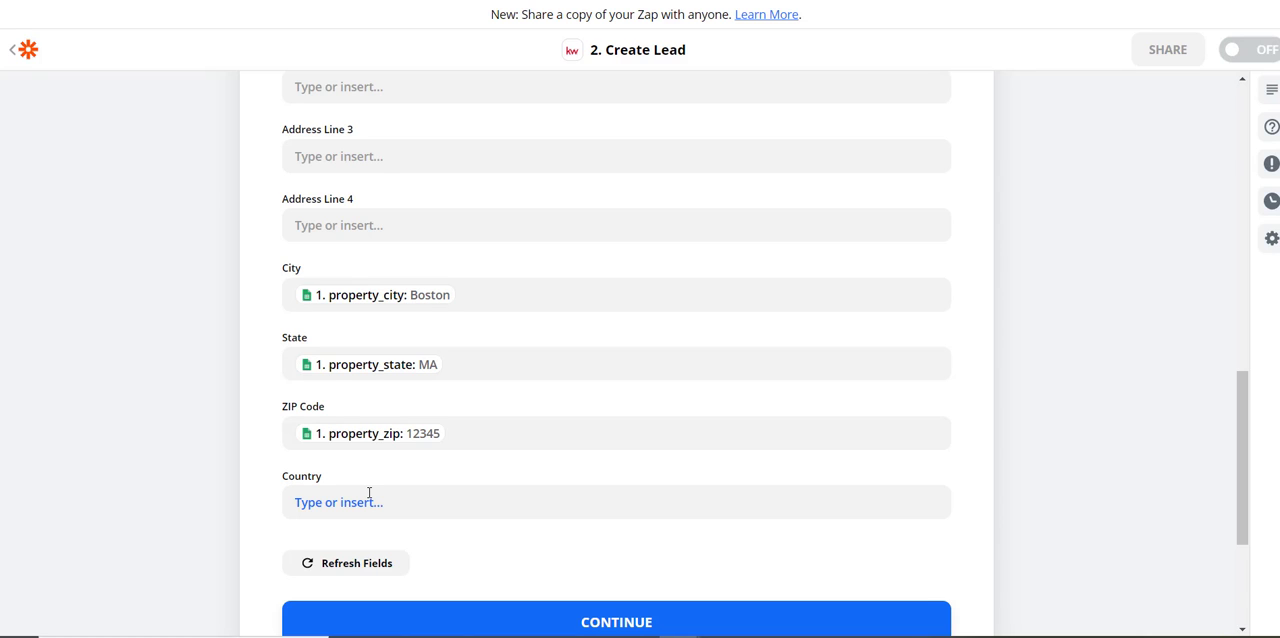
# Continue to the test stage and try to send the Boston test lead to Keller Williams Command for review
pyautogui.click(614, 624)
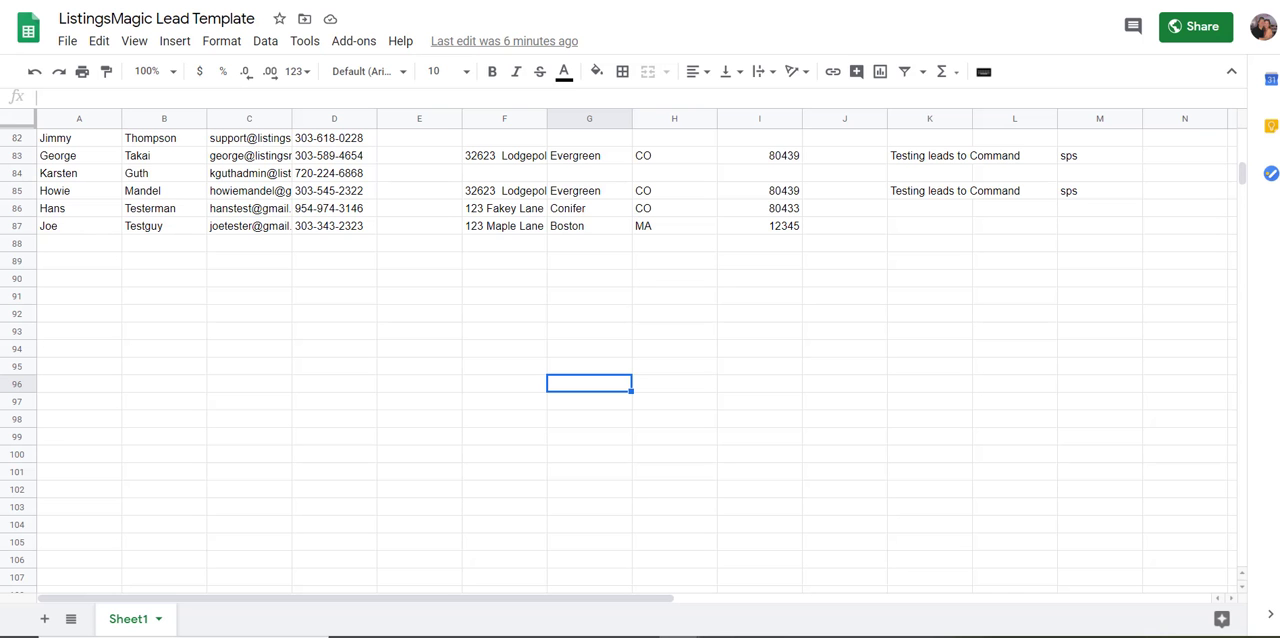
pyautogui.click(876, 0)
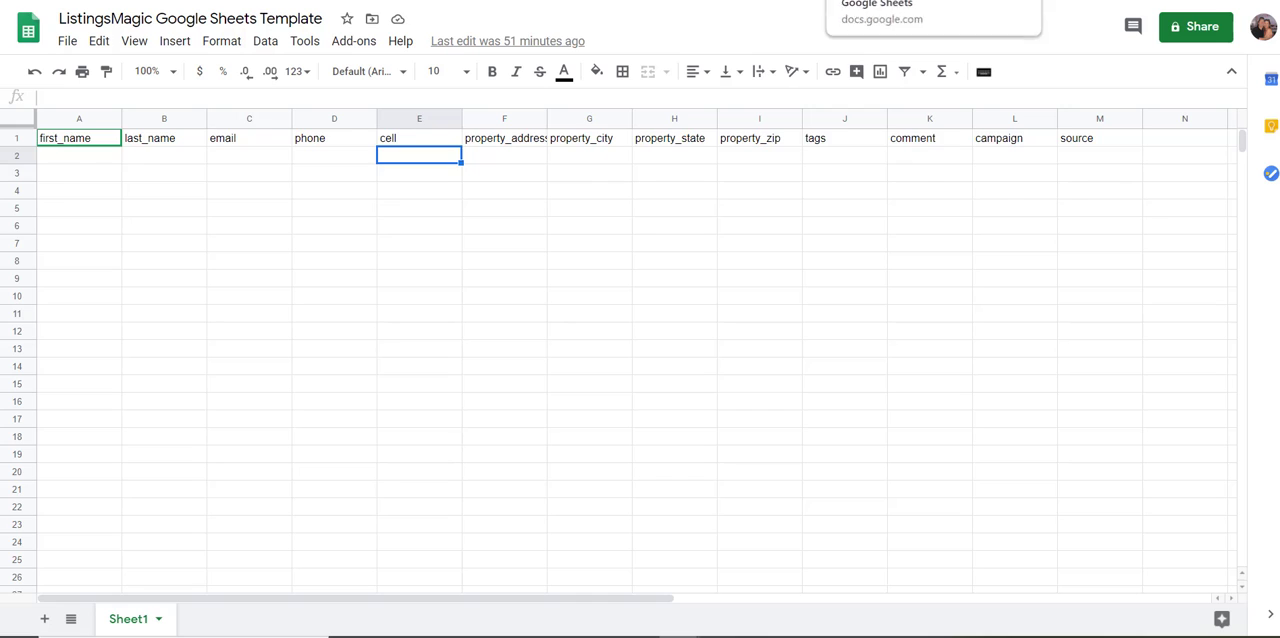
pyautogui.click(700, 0)
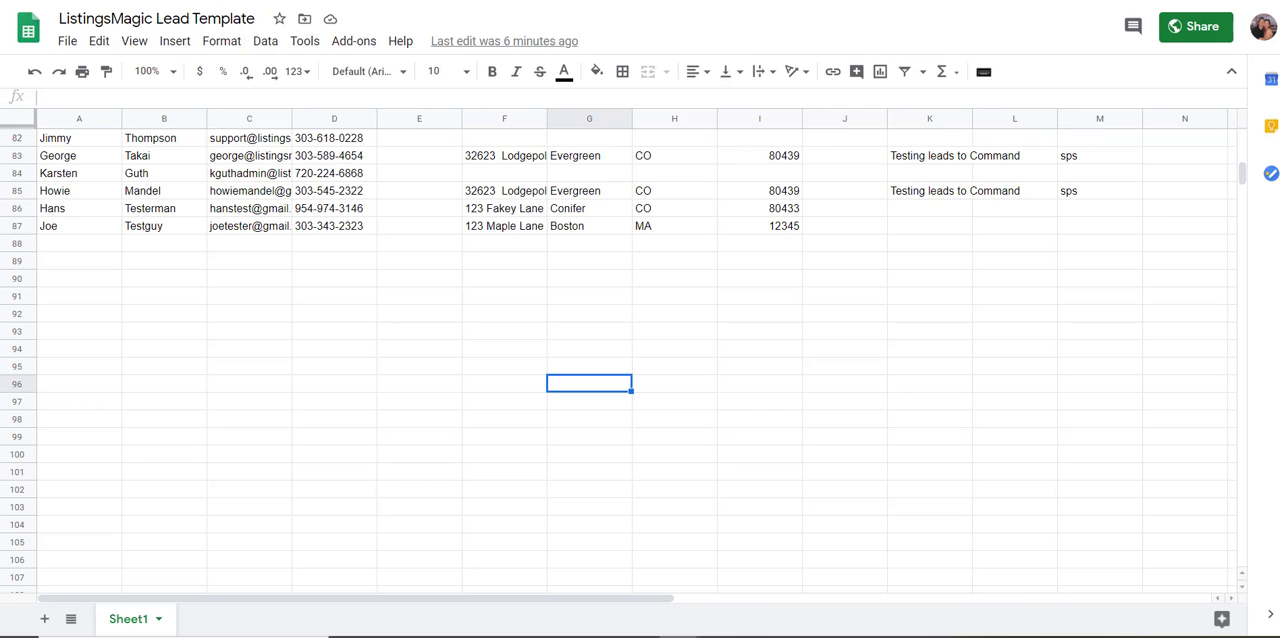
pyautogui.click(560, 0)
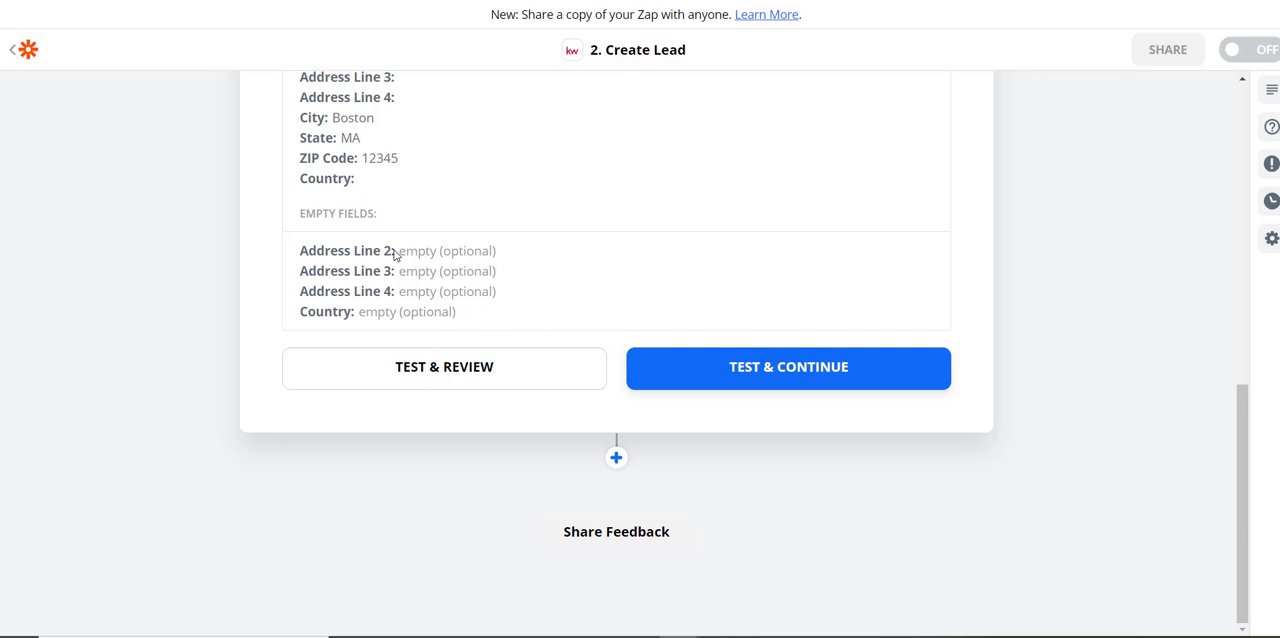
pyautogui.scroll(3, 395, 255)
pyautogui.scroll(-2, 419, 447)
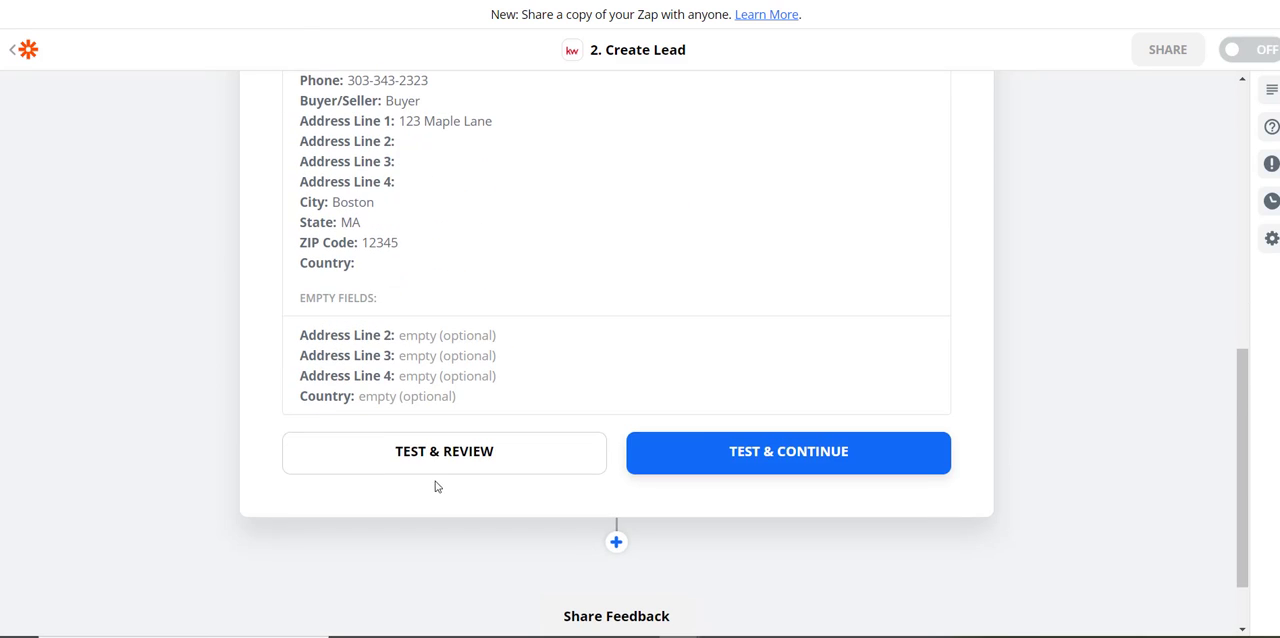
pyautogui.click(447, 450)
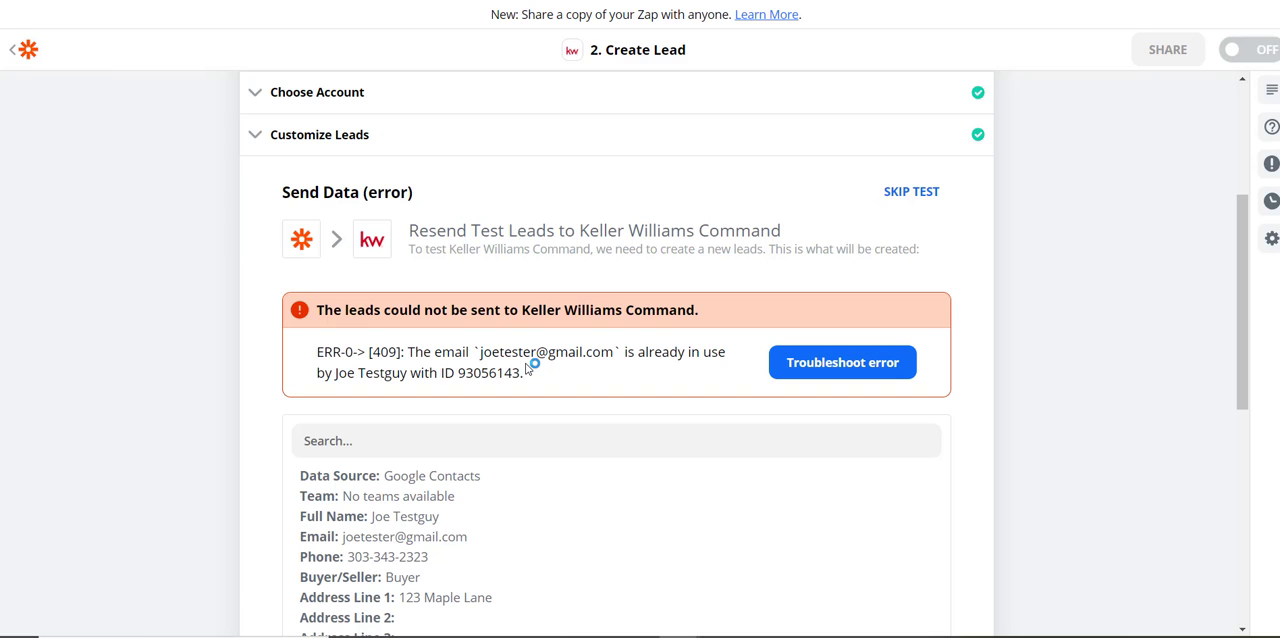
# Check the new test lead in row 88 of the ListingsMagic Lead Template sheet and its sample values in Zapier's Create Lead fields
pyautogui.click(520, 1)
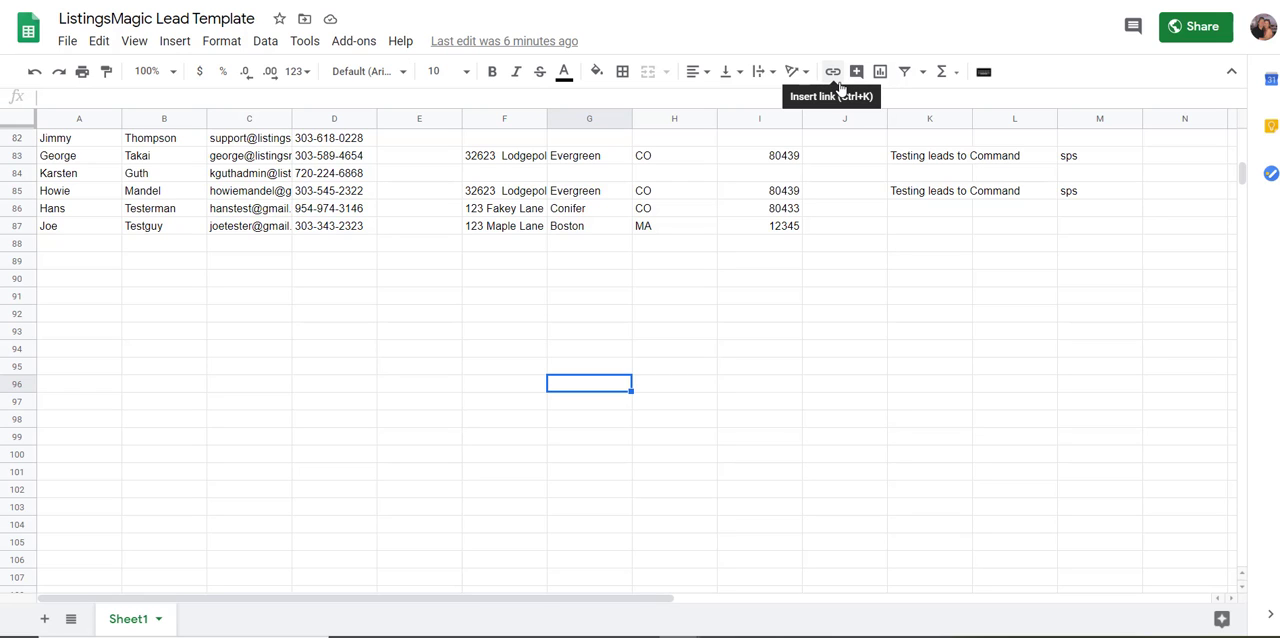
pyautogui.hotkey('ctrl', 'Tab')
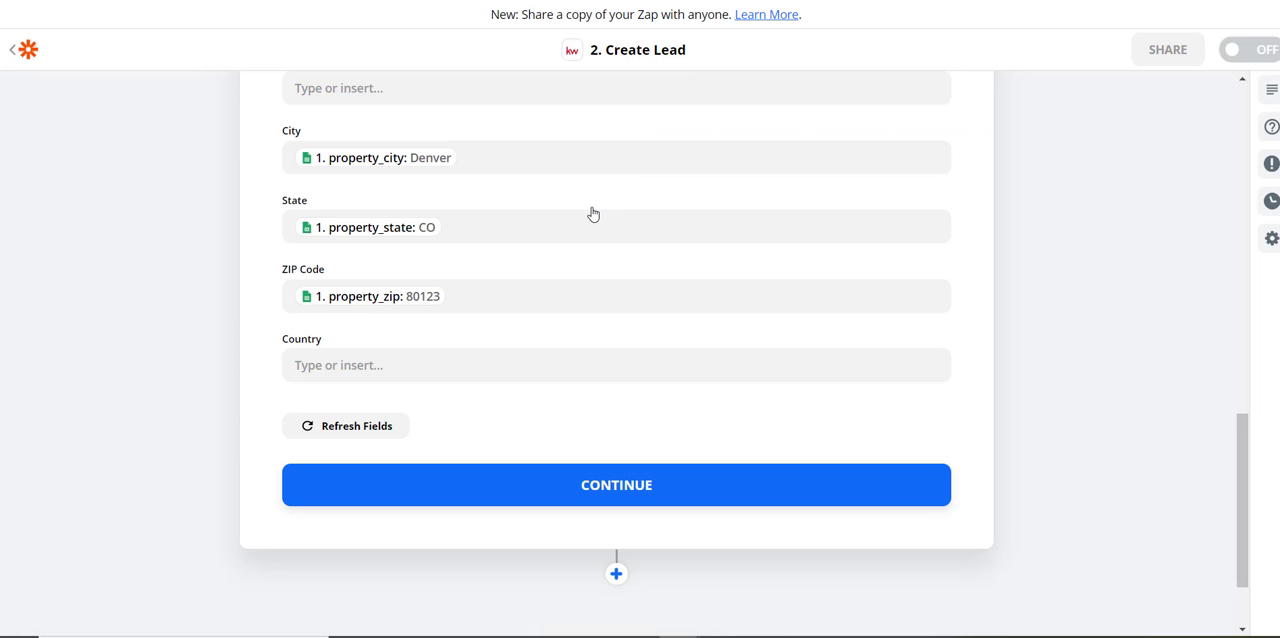
pyautogui.scroll(3, 592, 213)
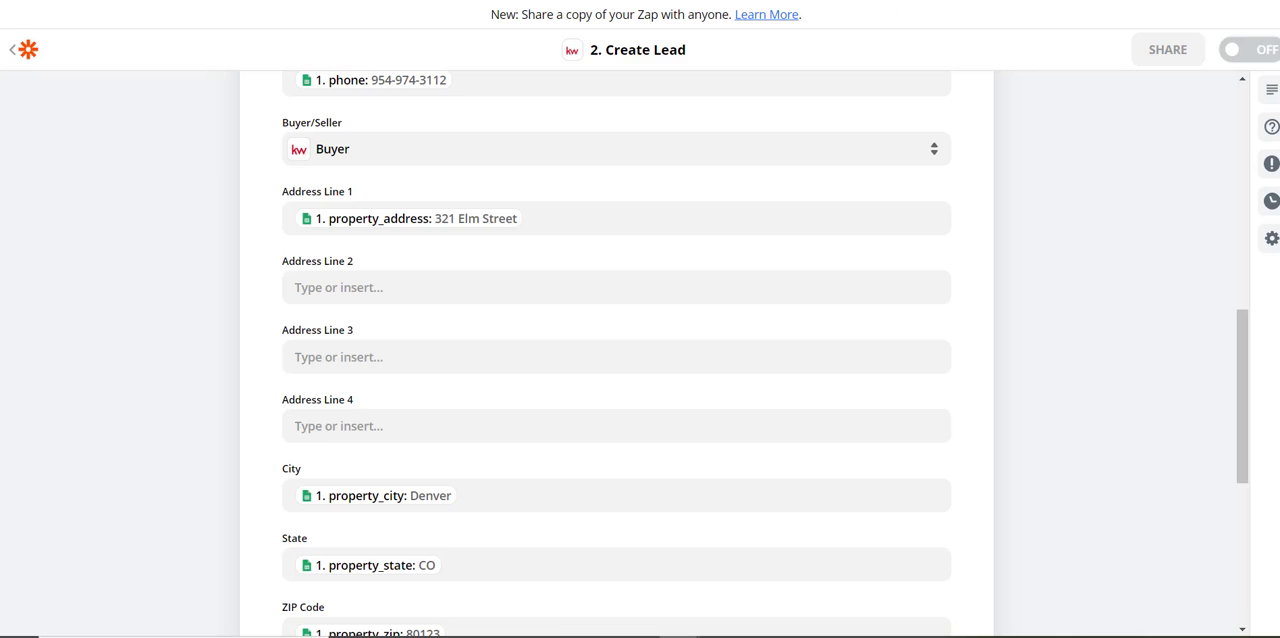
pyautogui.hotkey('ctrl', 'shift', 'Tab')
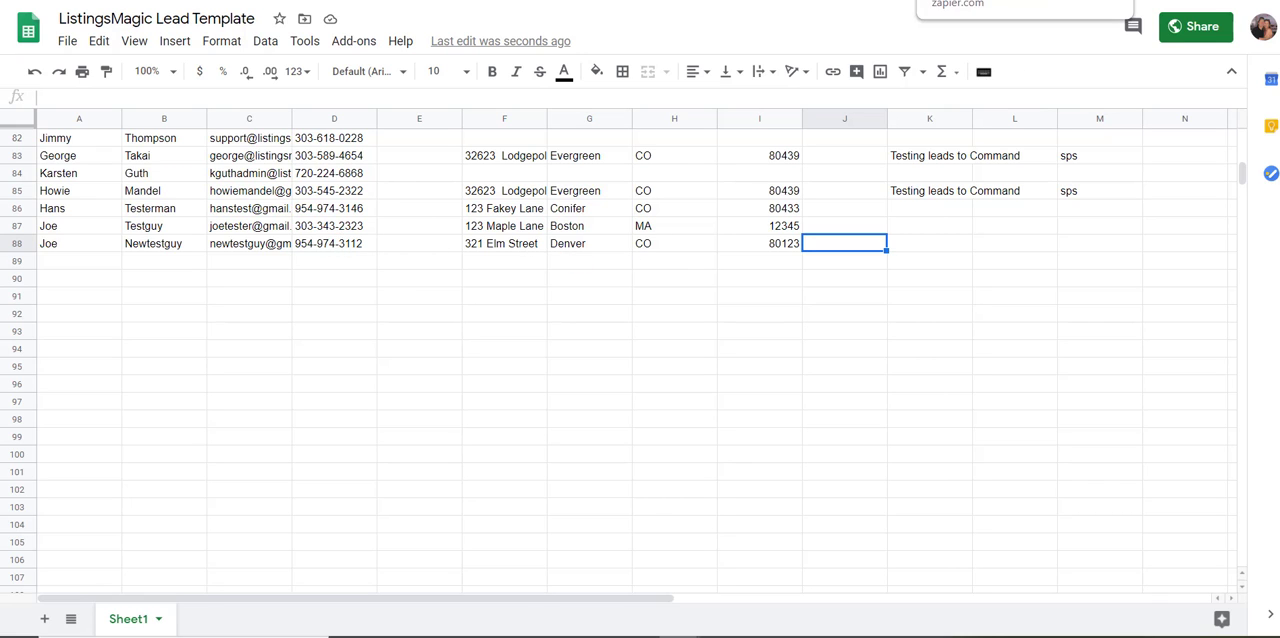
pyautogui.click(960, 0)
pyautogui.scroll(3, 403, 197)
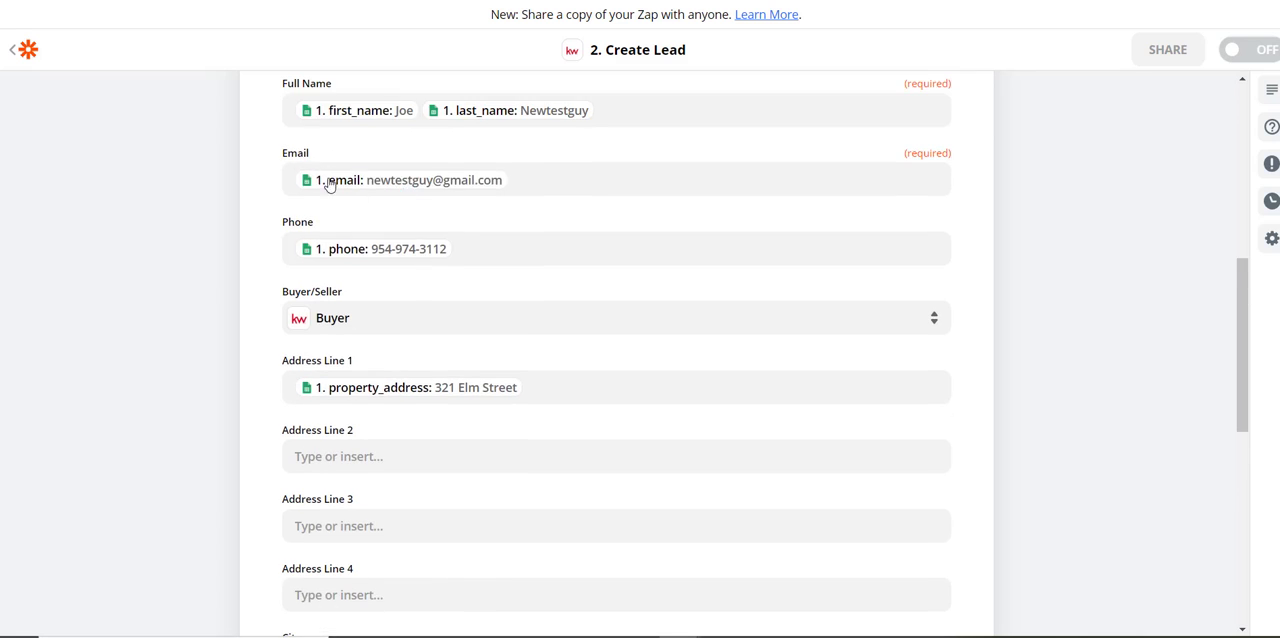
pyautogui.scroll(2, 254, 172)
pyautogui.scroll(-5, 254, 172)
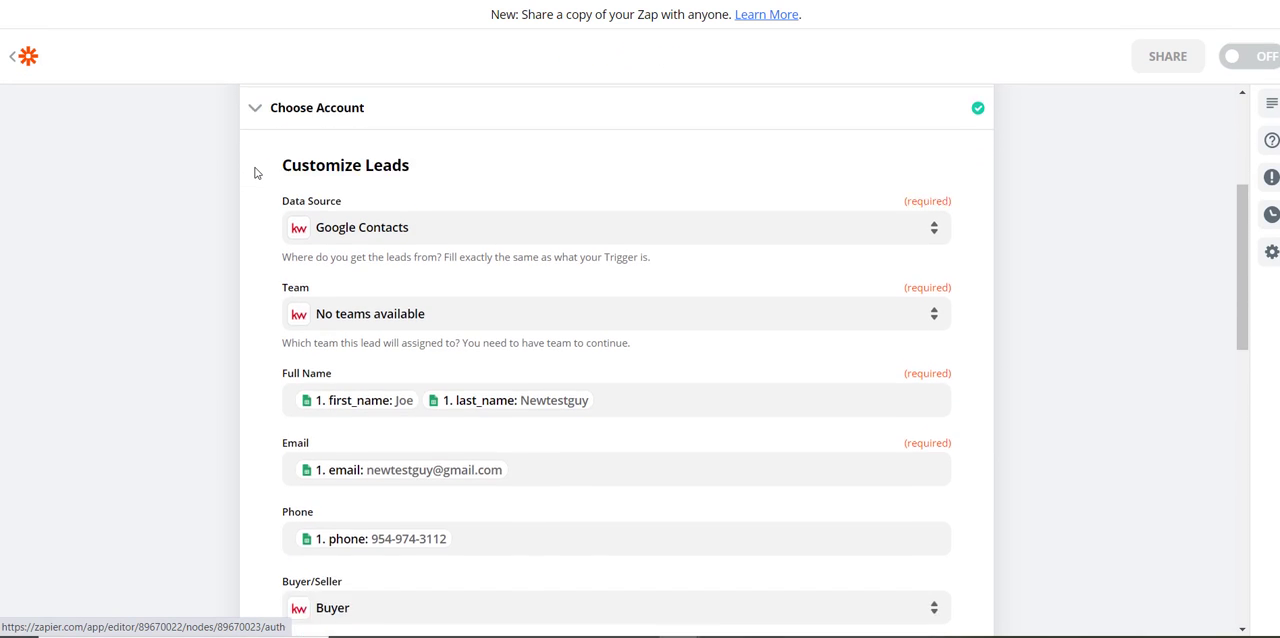
pyautogui.scroll(-4, 254, 172)
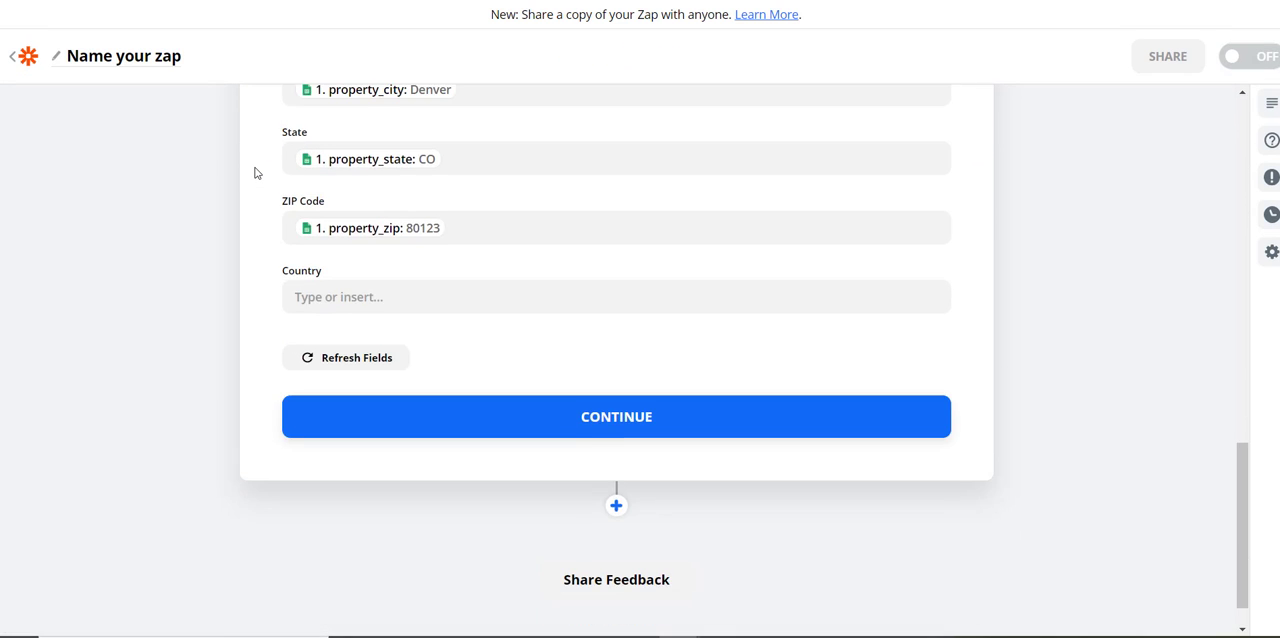
# Continue to the test stage, send the new Denver test lead to Keller Williams Command and review the returned lead data
pyautogui.click(624, 417)
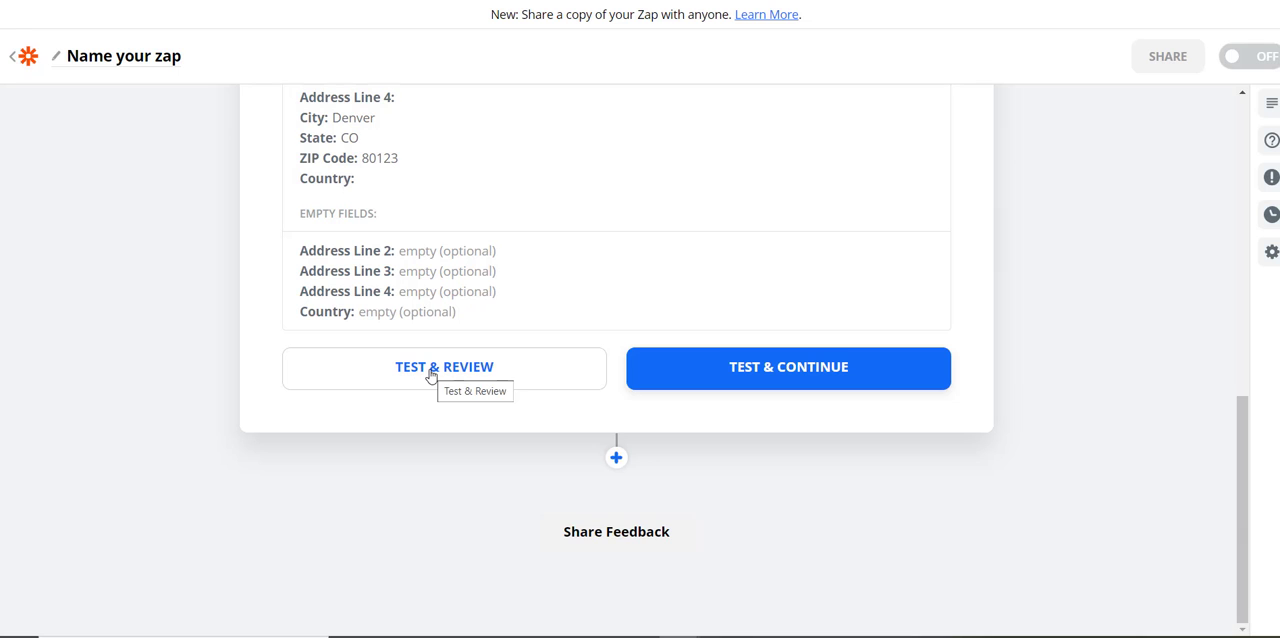
pyautogui.click(431, 372)
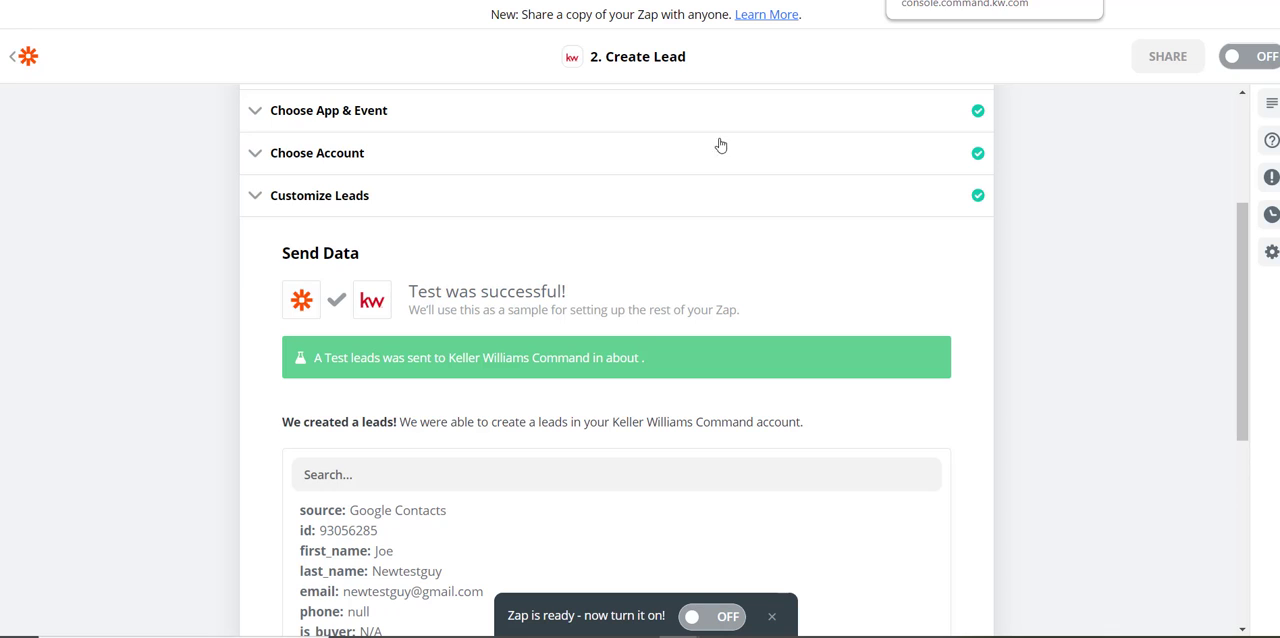
pyautogui.scroll(-3, 486, 400)
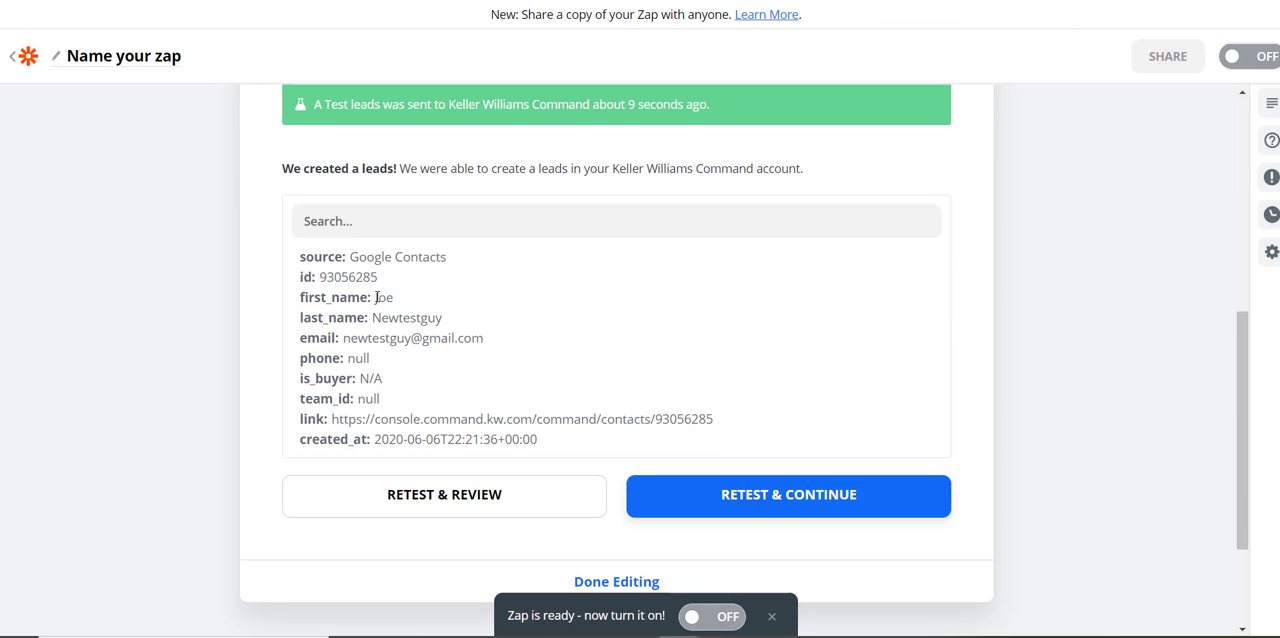
# Switch to Keller Williams Command, search the contacts for the new test lead's last name from the test result, and open the matching contact
pyautogui.moveTo(376, 297); pyautogui.dragTo(446, 318)
pyautogui.doubleClick(410, 316)
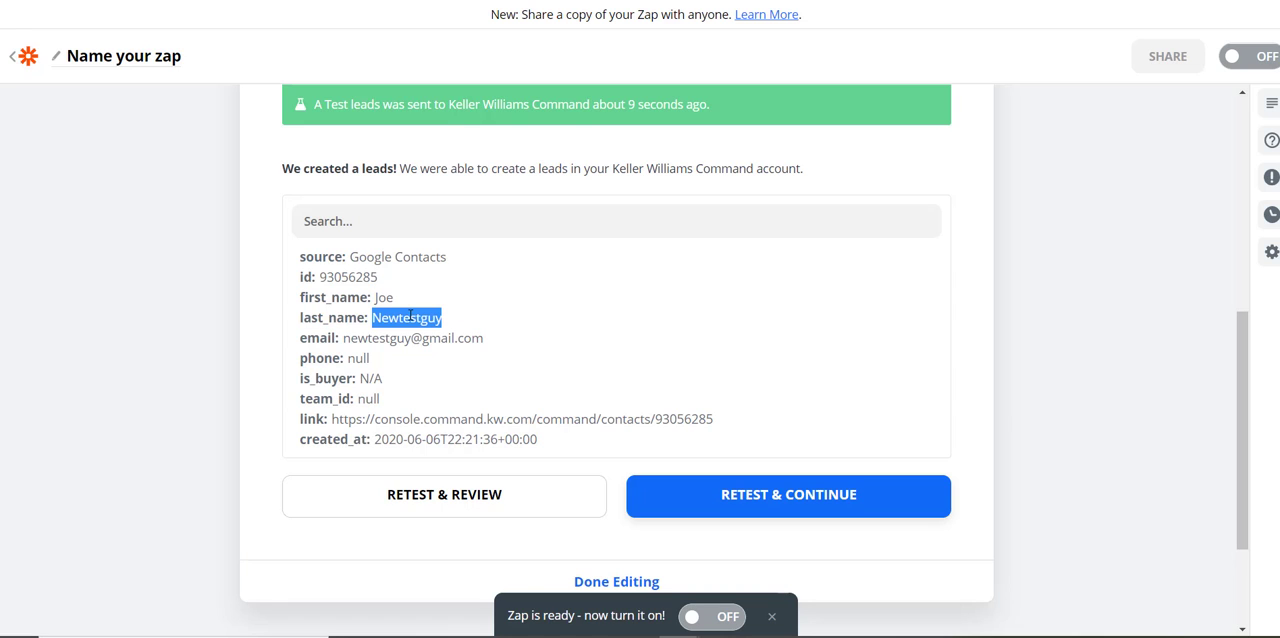
pyautogui.click(955, 1)
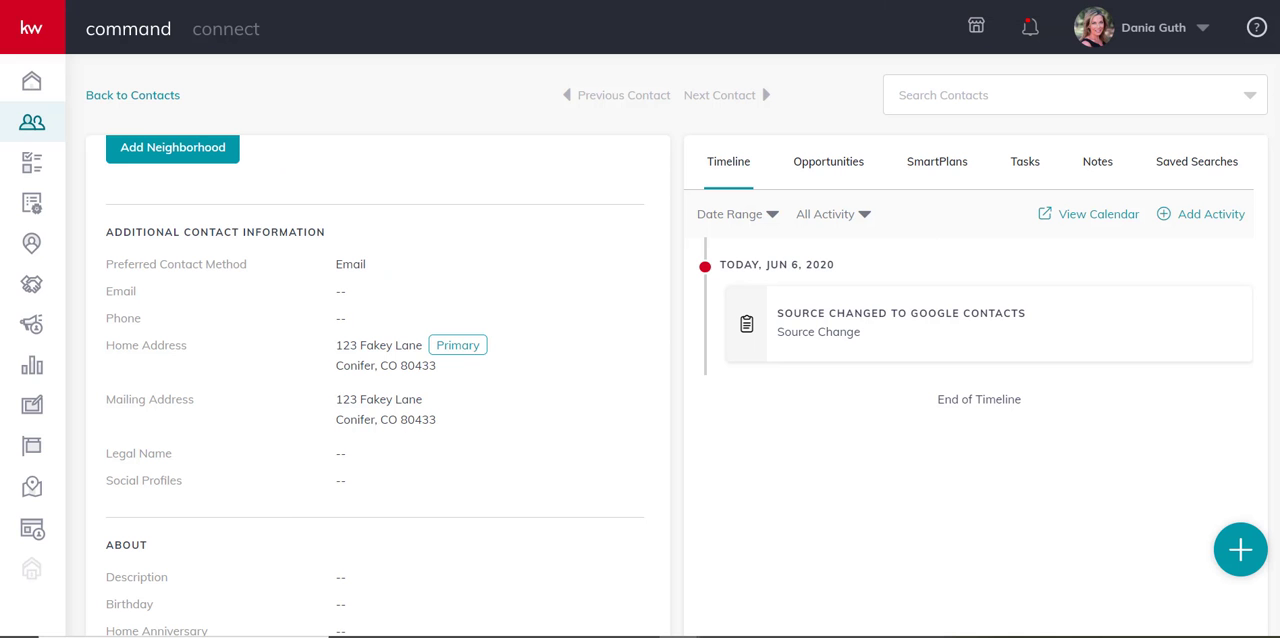
pyautogui.click(31, 124)
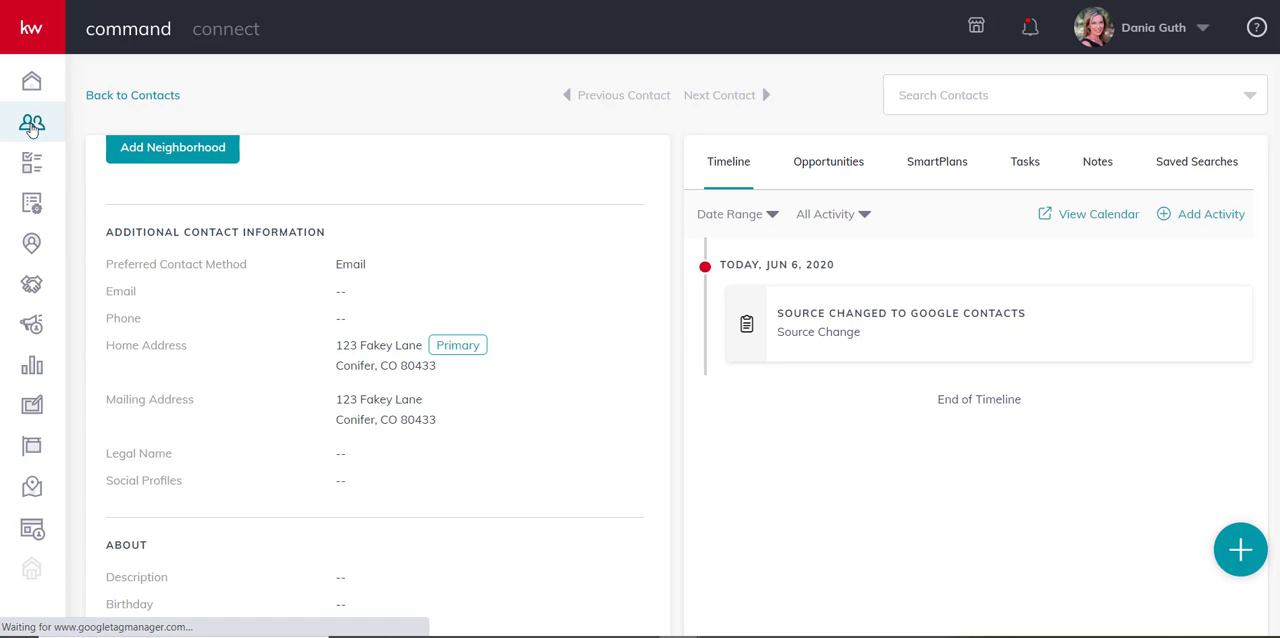
pyautogui.click(135, 149)
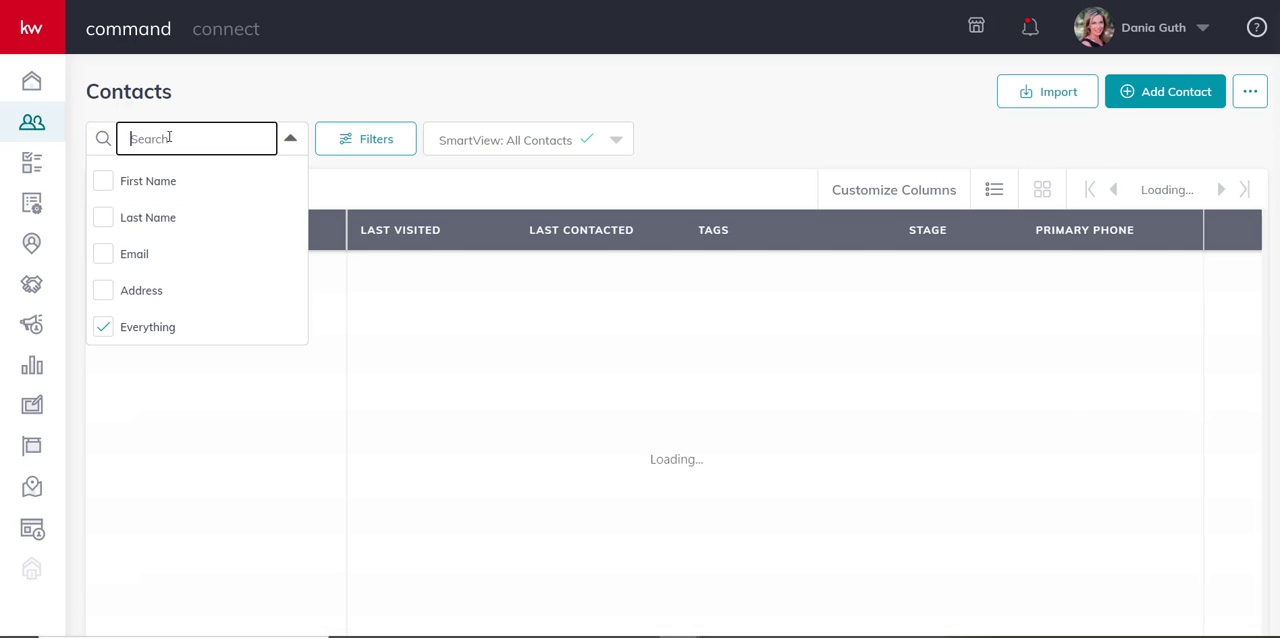
pyautogui.write('Newtestguy')
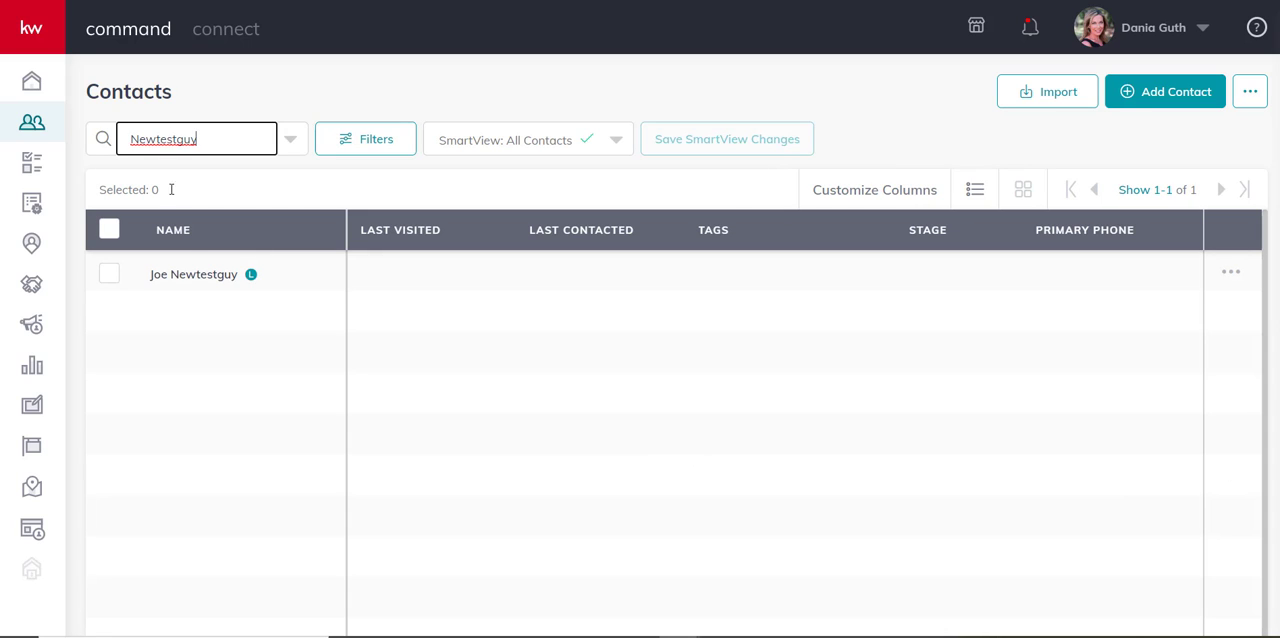
pyautogui.click(186, 284)
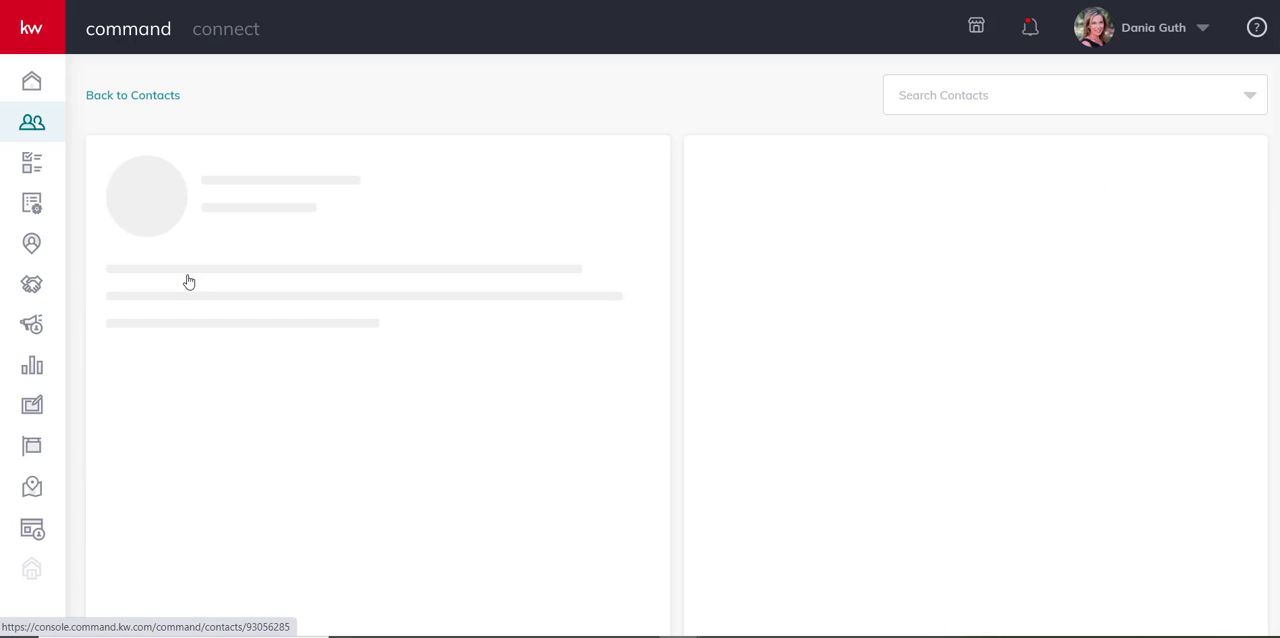